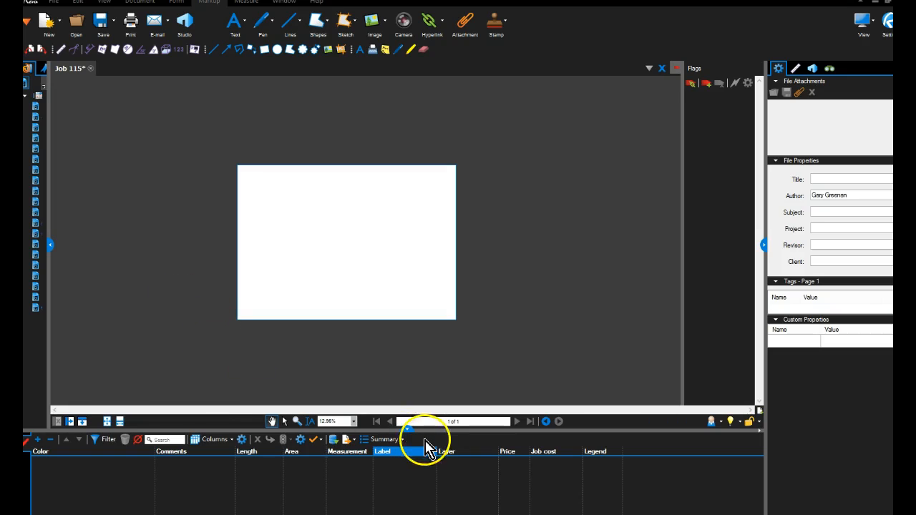
Enlarge the markups list and sort it by the Job cost column.
drag(411, 430, 407, 415)
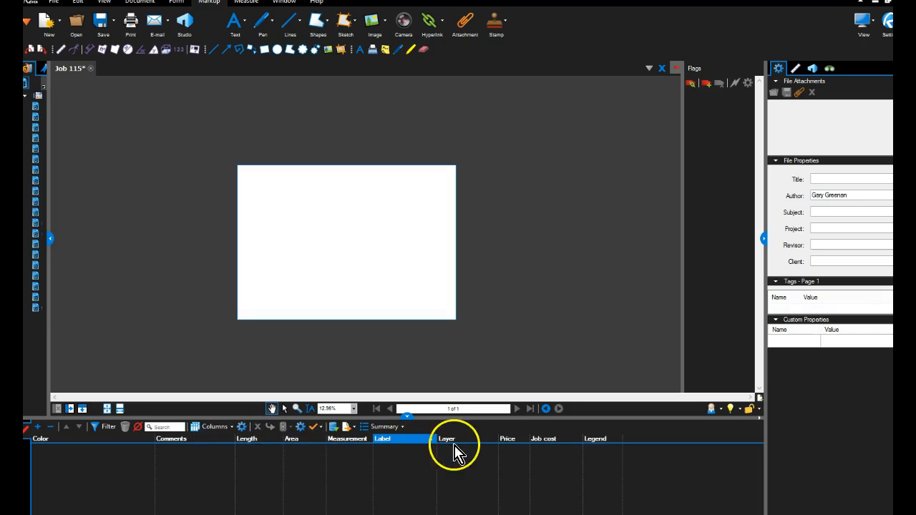
click(508, 440)
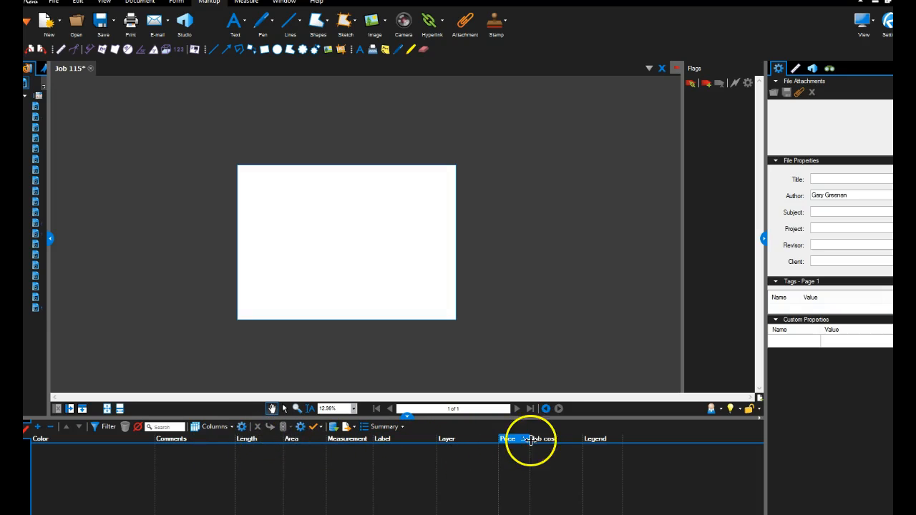
click(543, 439)
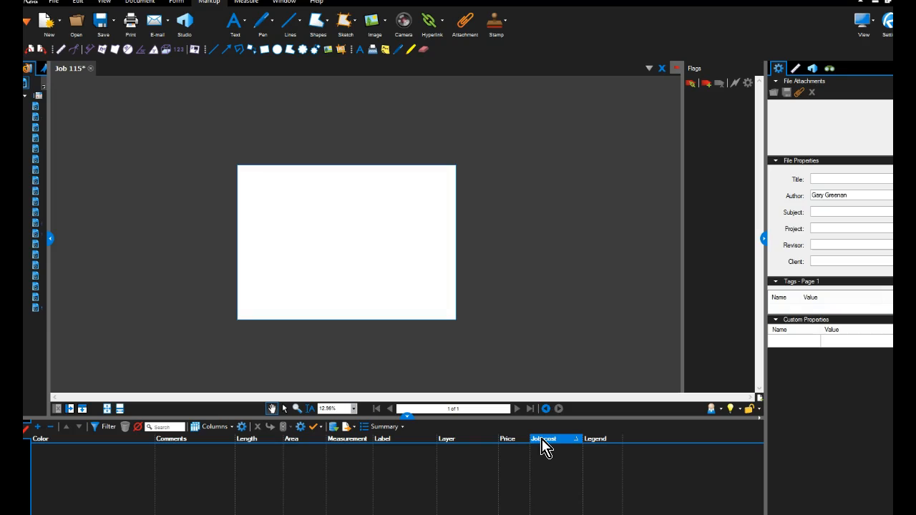
Review the number and currency settings of the custom Price column in the column manager.
click(242, 429)
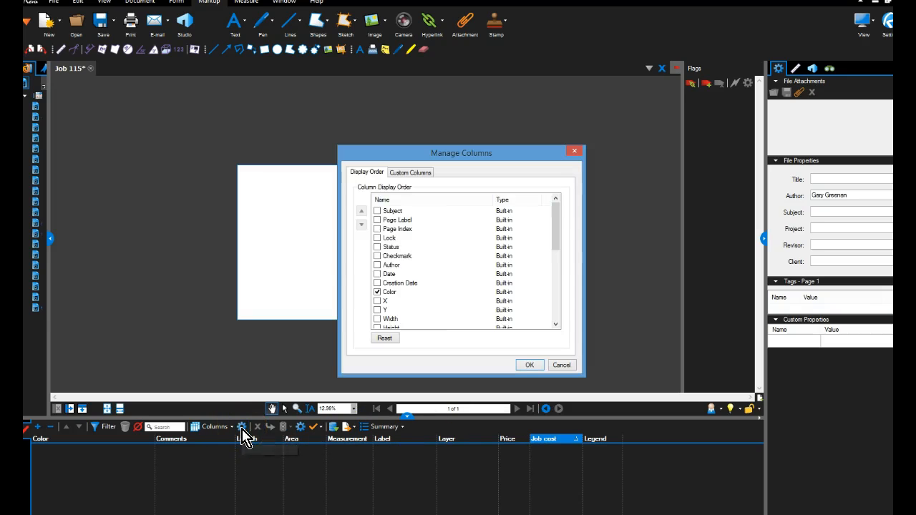
click(399, 174)
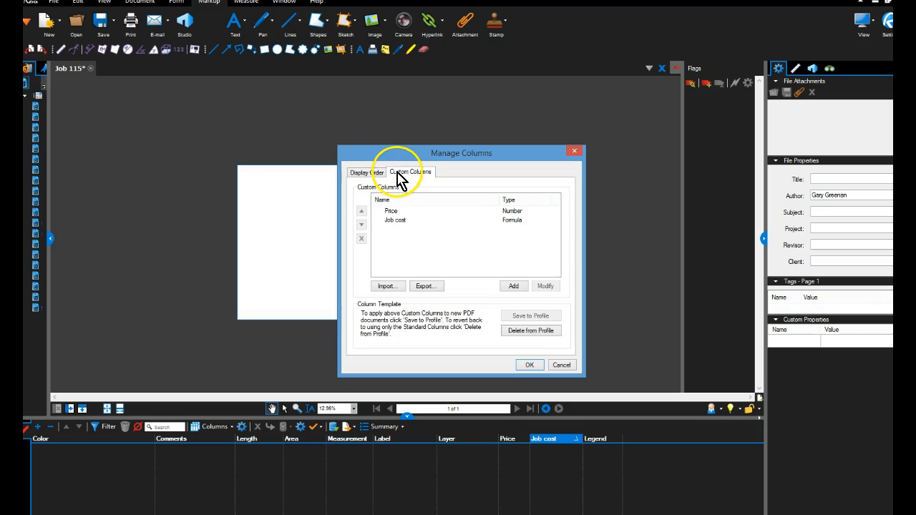
click(397, 210)
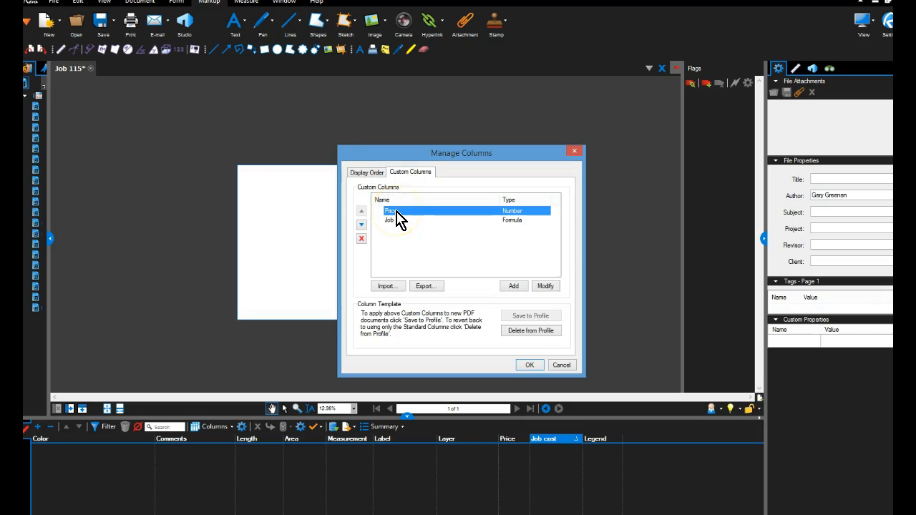
click(541, 286)
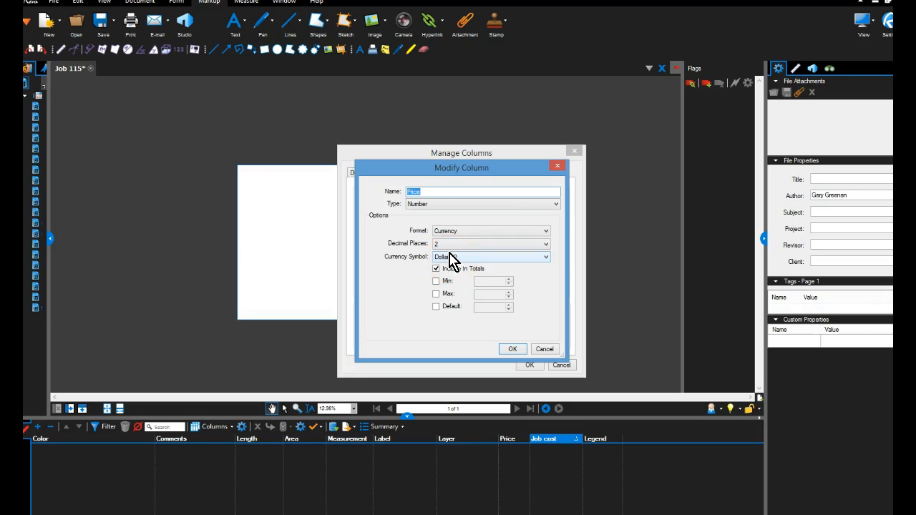
click(510, 349)
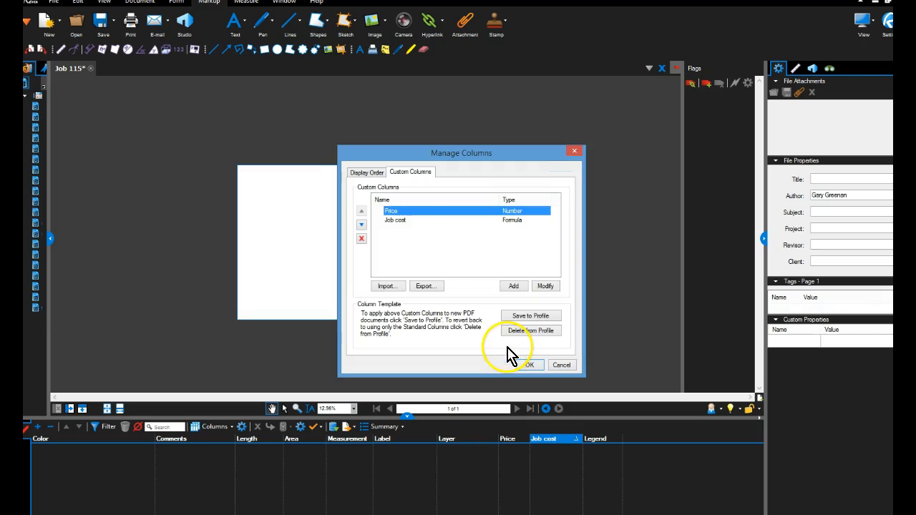
Review the formula settings of the custom Job cost column and close the column manager.
click(398, 220)
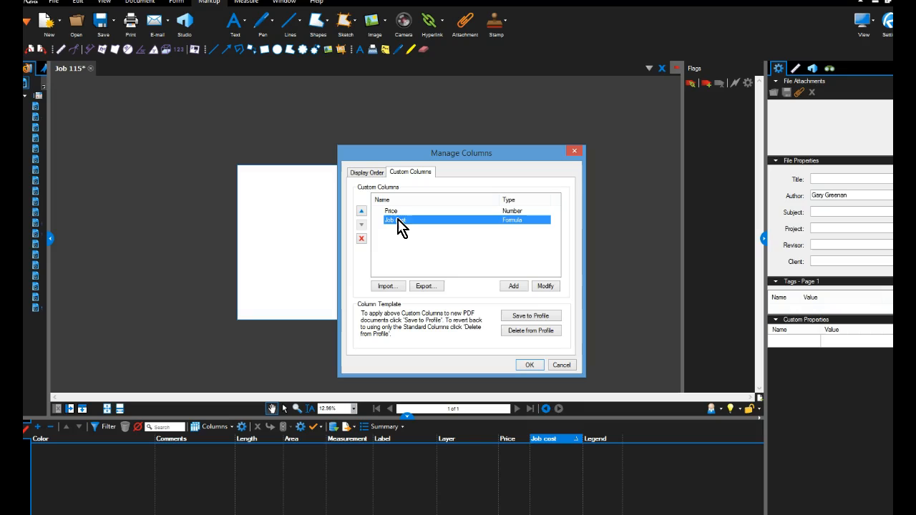
click(542, 286)
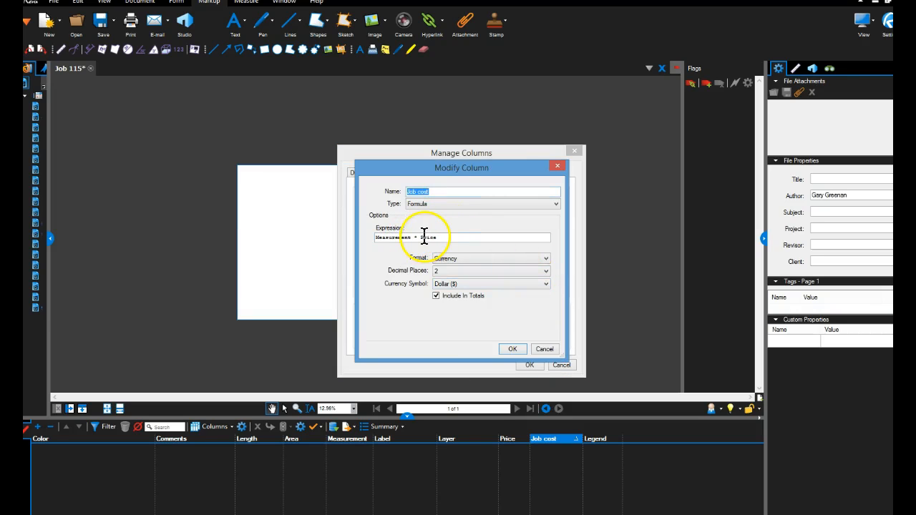
click(513, 350)
click(529, 365)
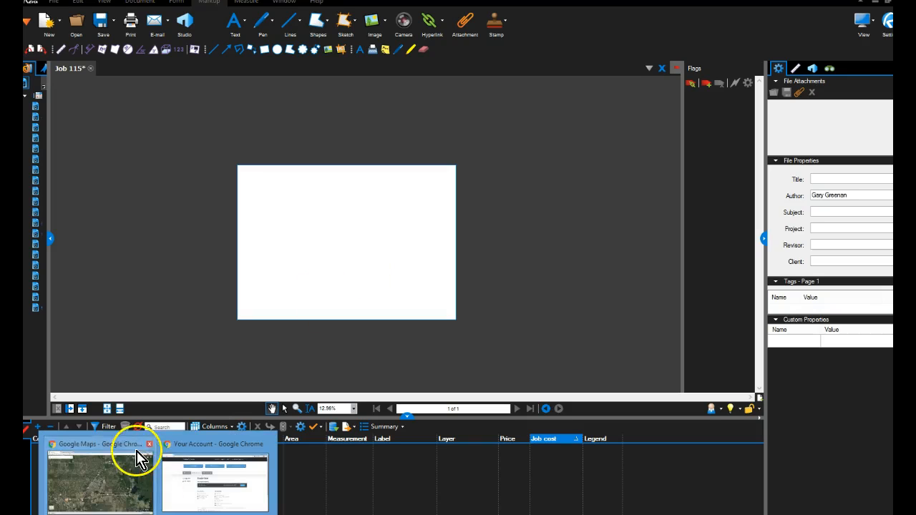
Switch to Google Maps in Chrome and browse the satellite imagery for a residential area.
click(143, 451)
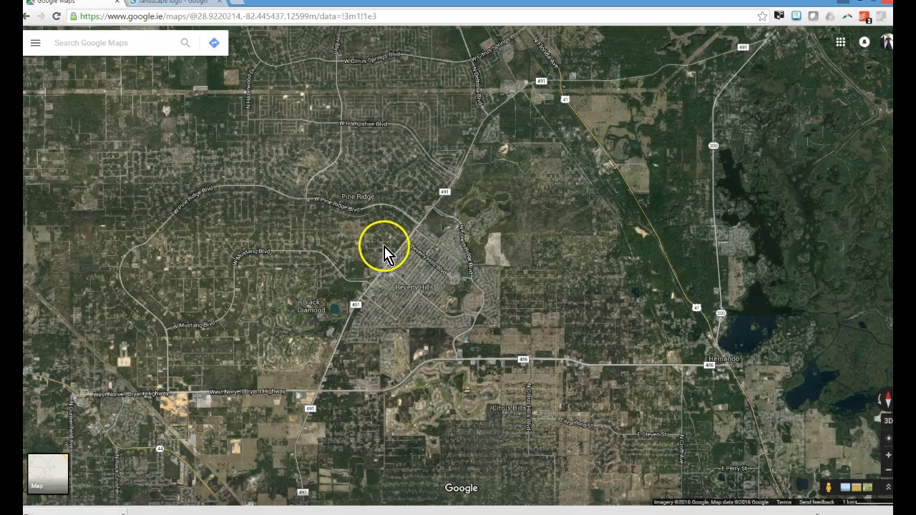
scroll(366, 255, down, 2)
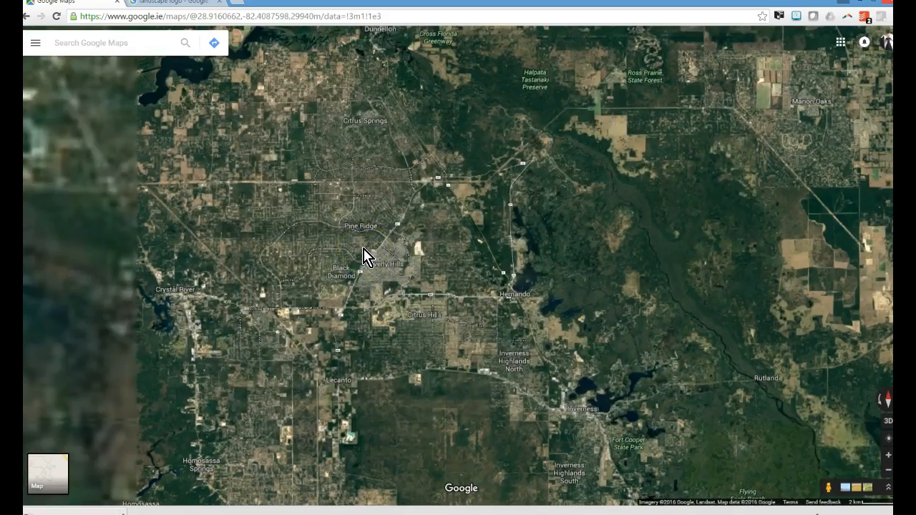
scroll(366, 255, down, 1)
scroll(367, 255, down, 1)
scroll(366, 255, down, 4)
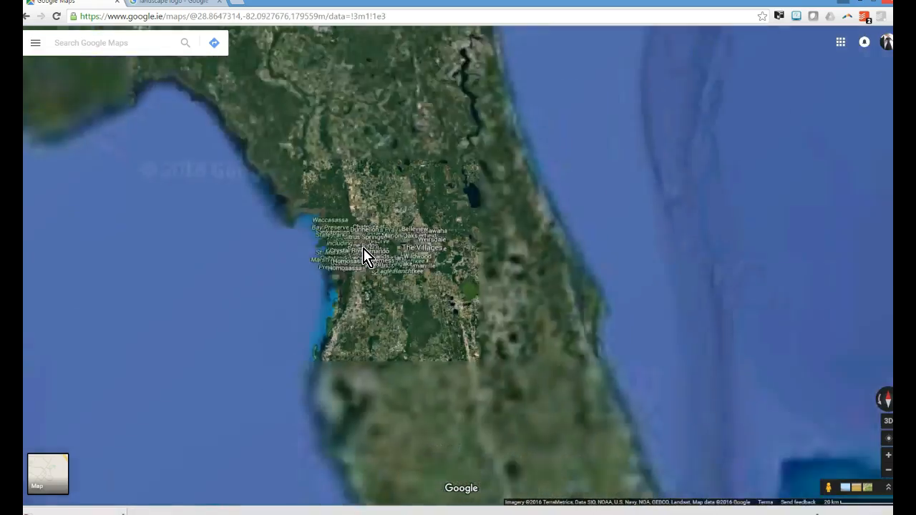
scroll(364, 250, up, 2)
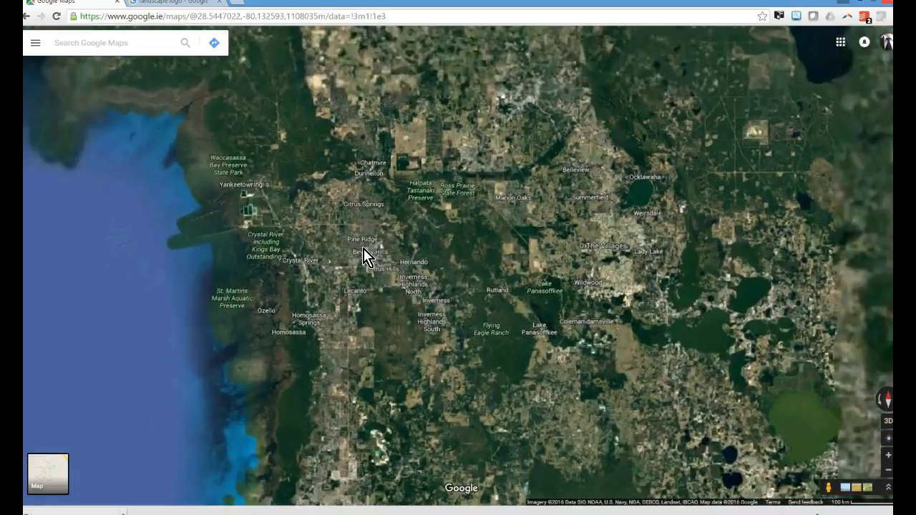
scroll(384, 238, up, 4)
drag(310, 221, 441, 298)
scroll(251, 255, up, 2)
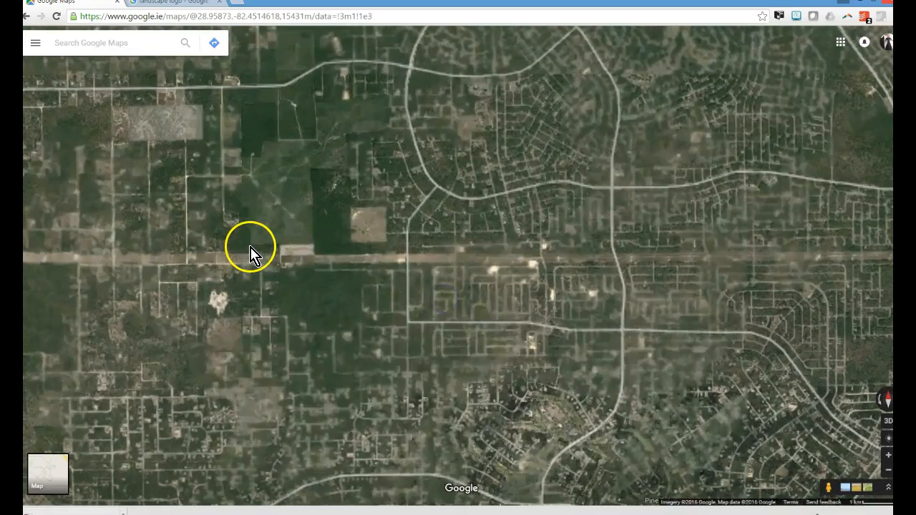
scroll(213, 193, up, 2)
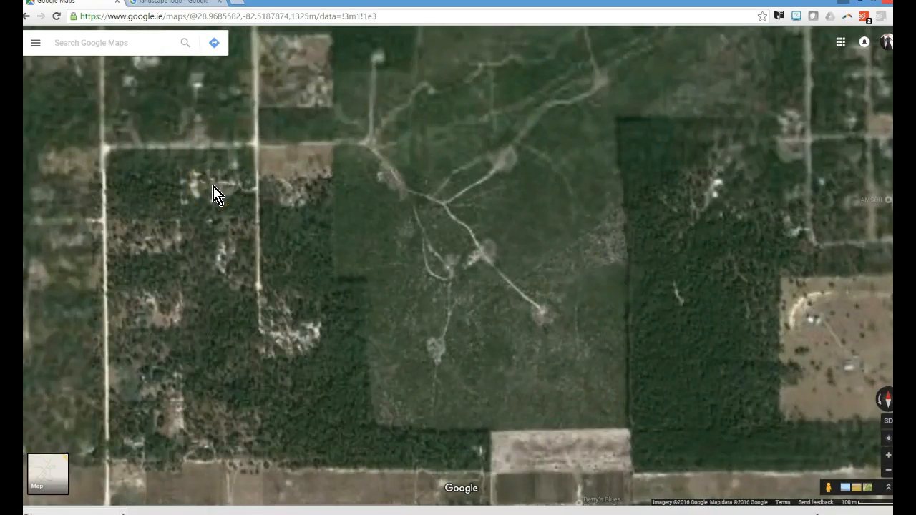
scroll(235, 204, down, 2)
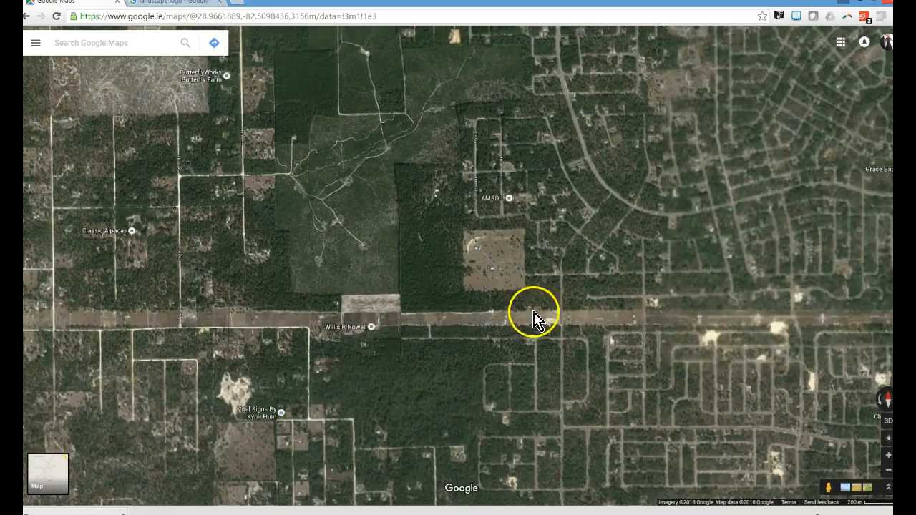
Frame a close satellite view of the houses and driveways along the residential street.
drag(534, 313, 305, 307)
scroll(412, 197, up, 2)
drag(468, 215, 261, 286)
scroll(379, 229, up, 3)
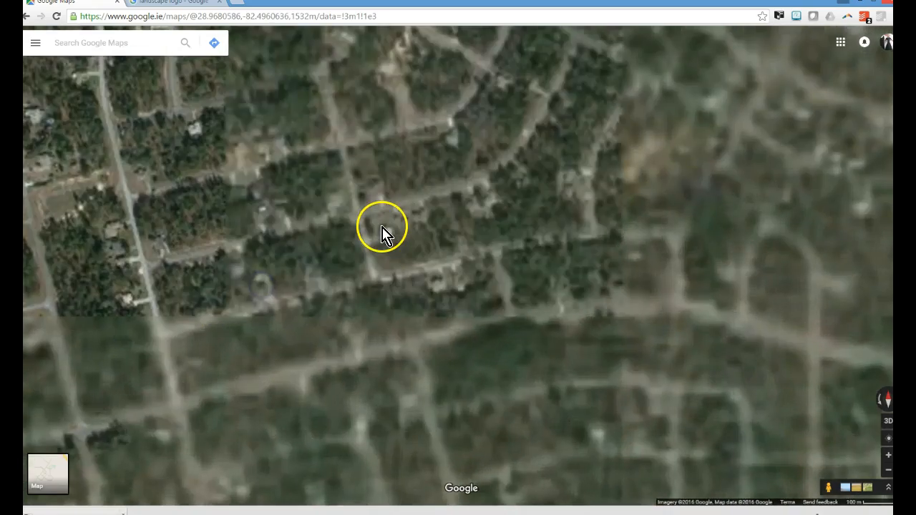
scroll(227, 150, up, 2)
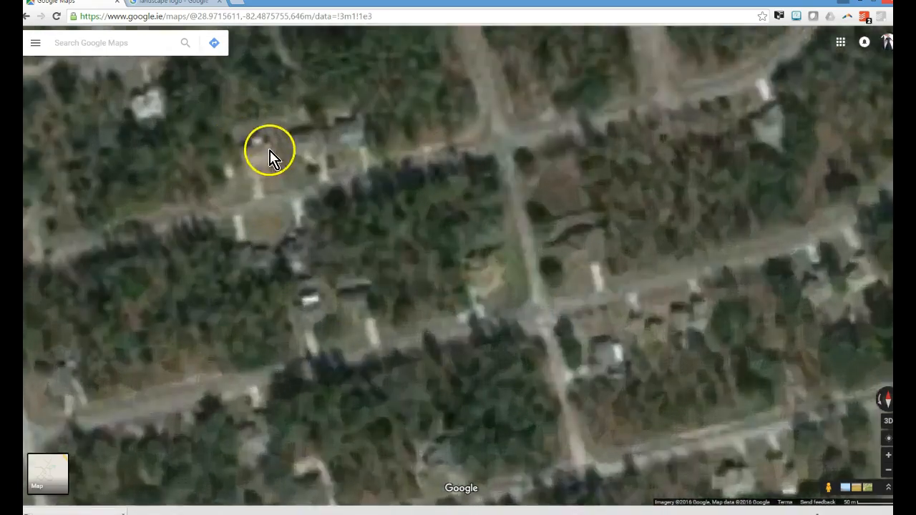
drag(275, 185, 271, 260)
scroll(271, 260, up, 2)
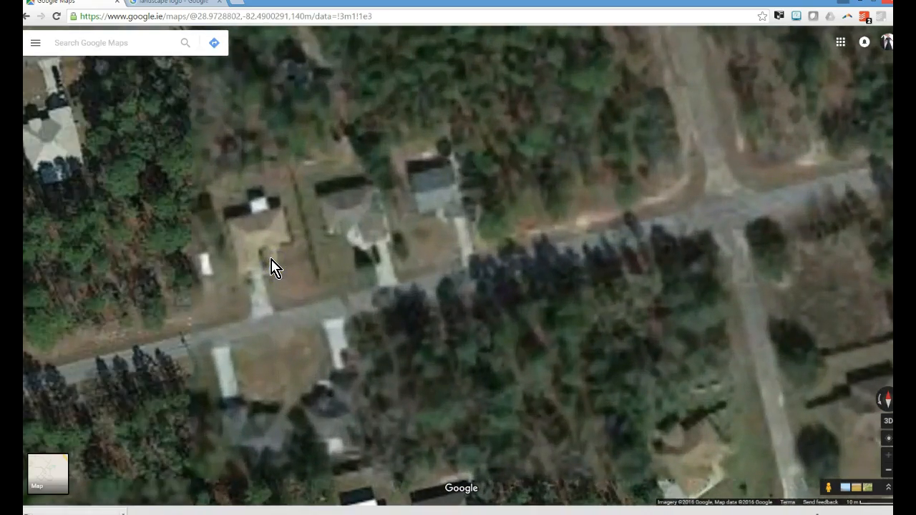
scroll(273, 266, up, 1)
drag(277, 265, 303, 298)
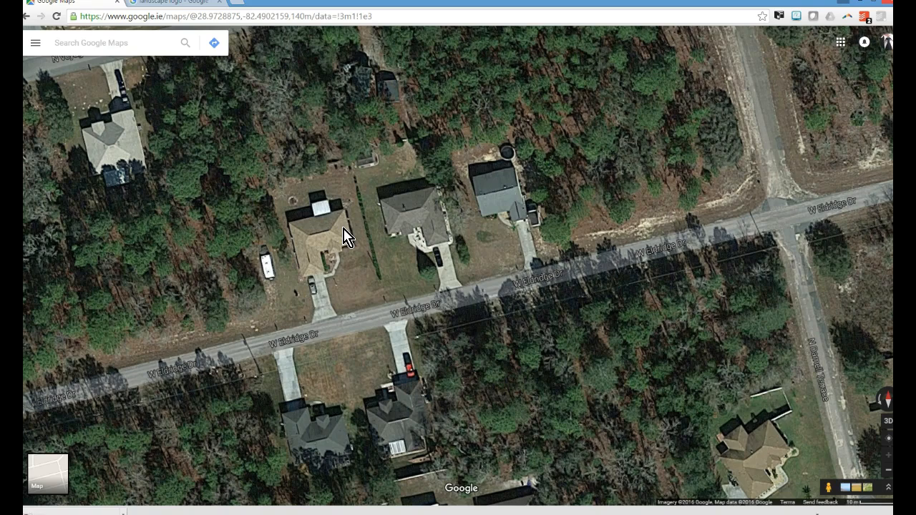
scroll(333, 296, up, 1)
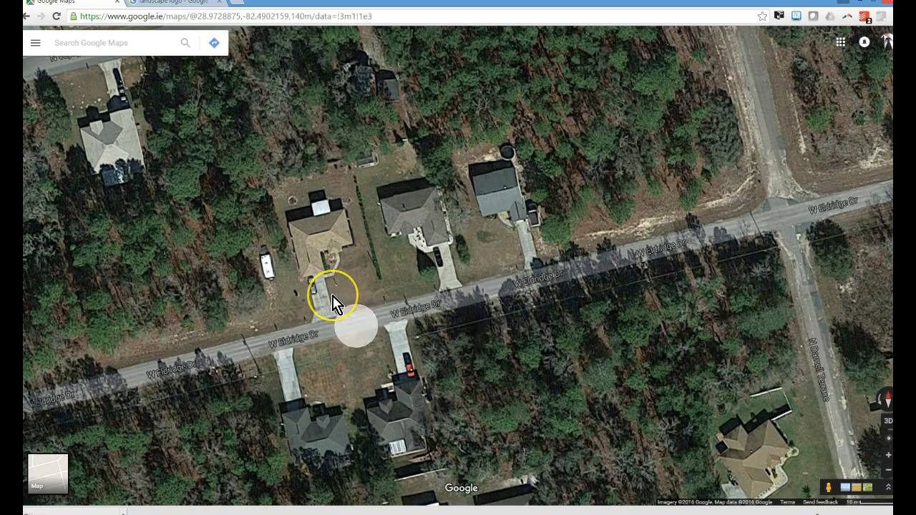
scroll(360, 283, up, 1)
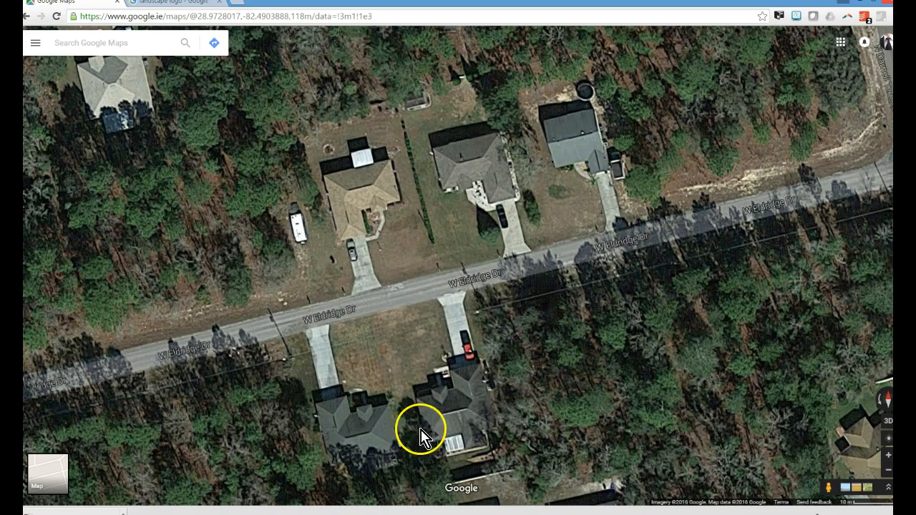
Switch back to the Job 115 document in Bluebeam Revu and paste the captured map image from the clipboard.
click(327, 514)
scroll(366, 182, down, 2)
scroll(363, 186, up, 4)
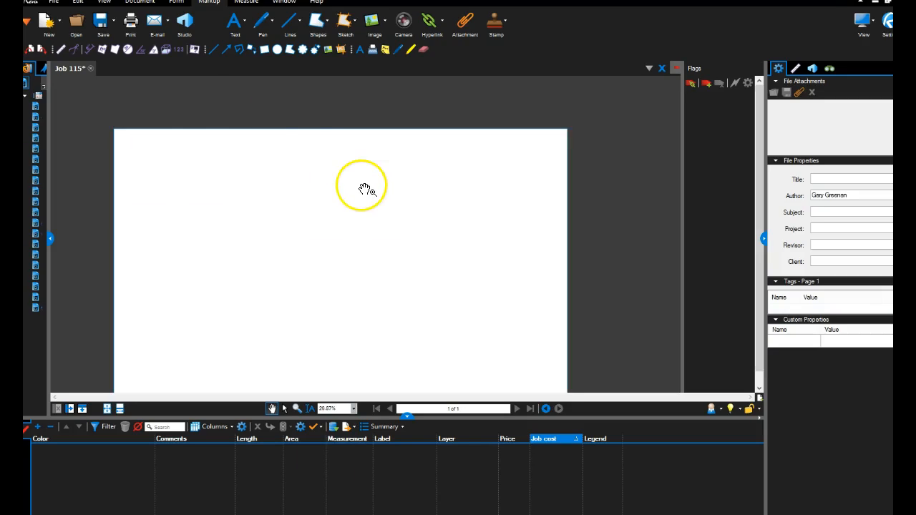
scroll(224, 118, down, 3)
scroll(224, 120, up, 1)
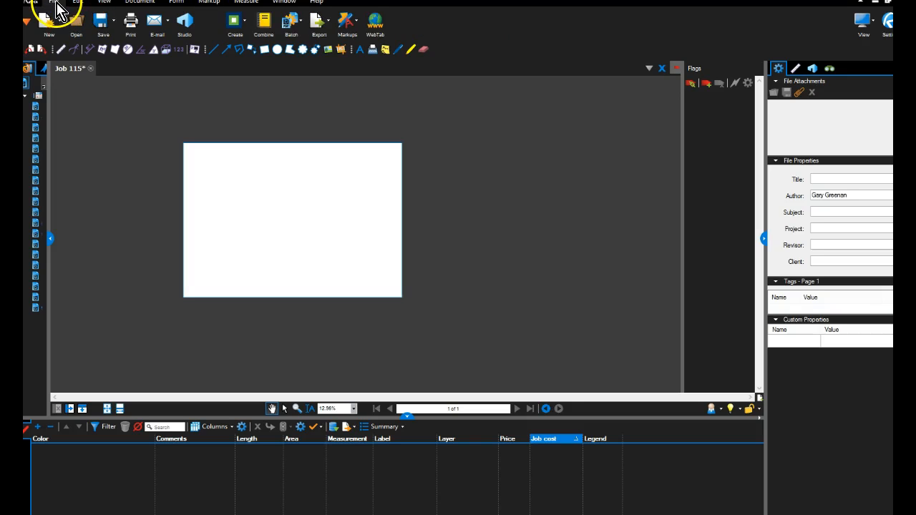
click(76, 2)
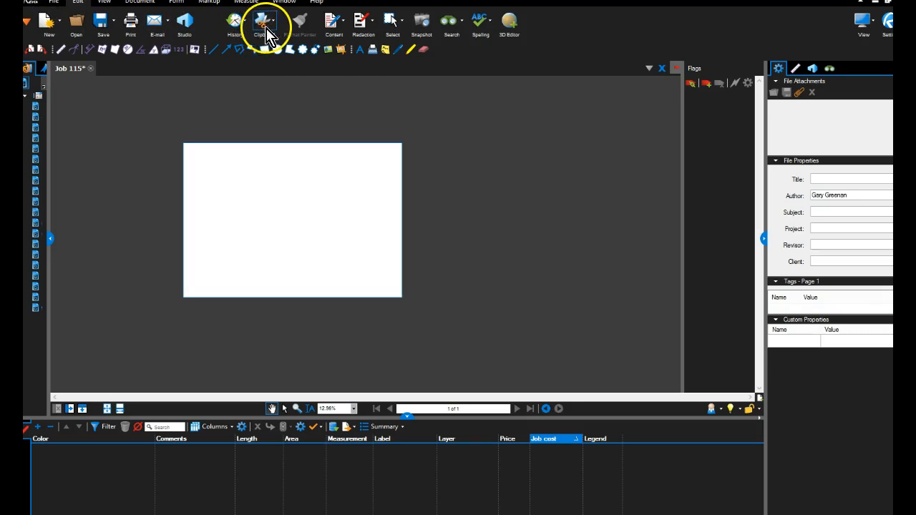
click(260, 25)
click(407, 159)
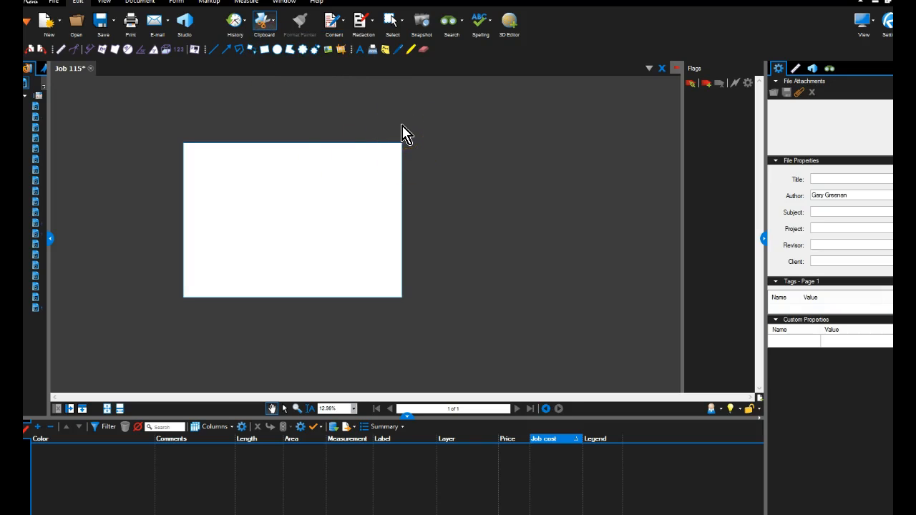
Crop the pasted image to the house with the parked trailer, its yard and the street in front, about 81.7 × 104.4 cm.
drag(466, 187, 442, 244)
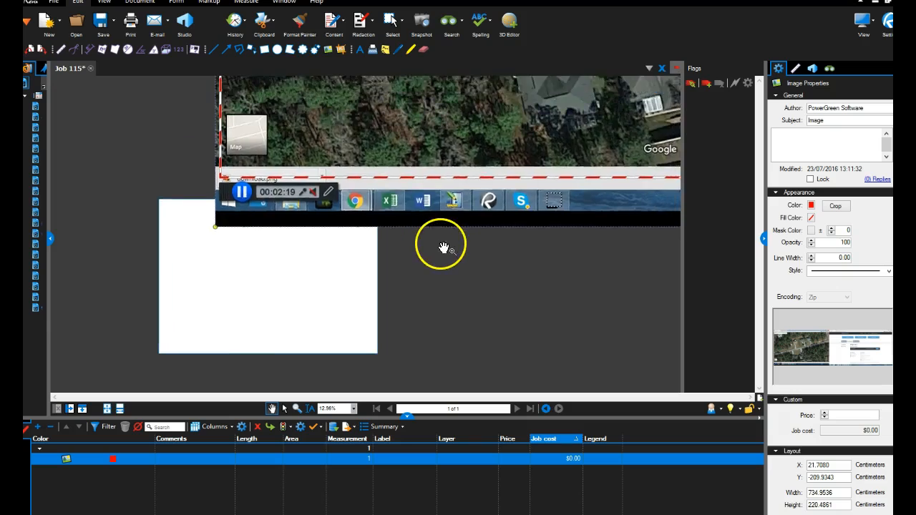
scroll(441, 242, down, 2)
drag(478, 143, 405, 262)
drag(440, 231, 388, 231)
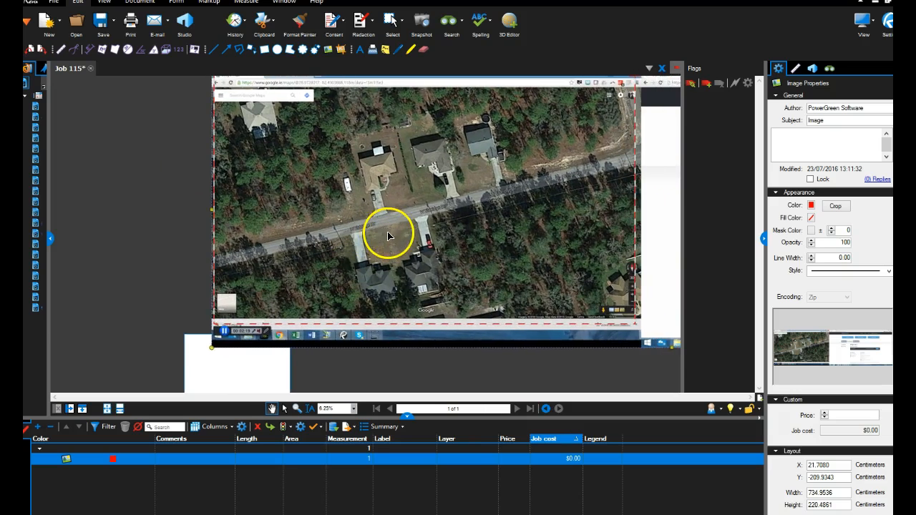
scroll(394, 214, up, 1)
click(210, 2)
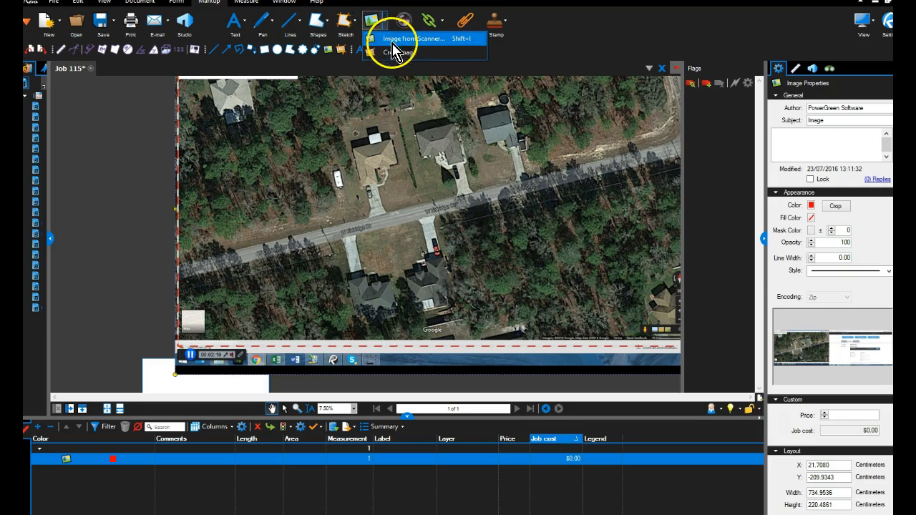
scroll(384, 136, up, 1)
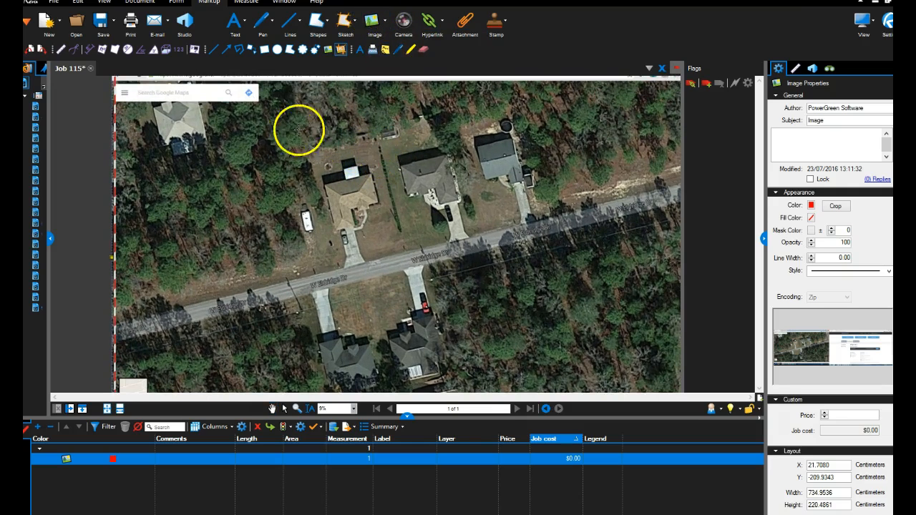
drag(280, 113, 425, 297)
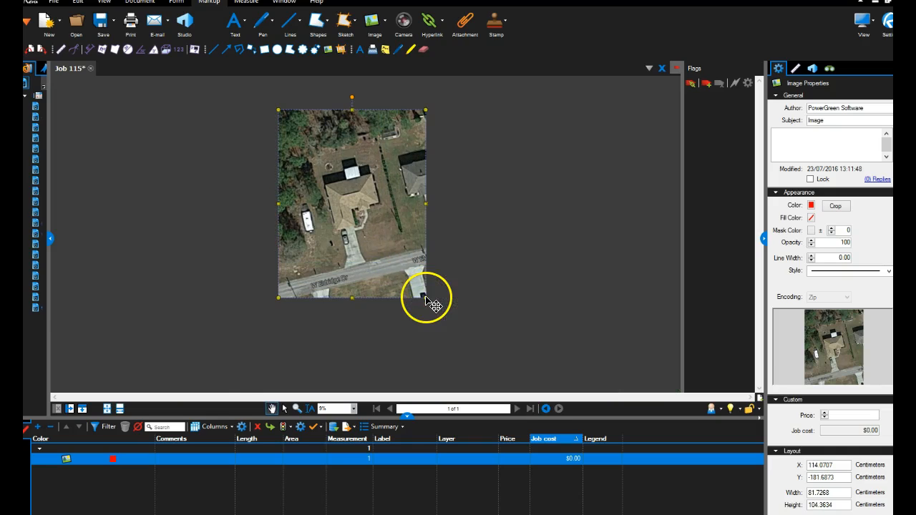
Shrink the cropped house image proportionally and move it onto the blank page.
drag(279, 112, 386, 245)
scroll(388, 207, down, 1)
drag(394, 198, 220, 286)
drag(315, 262, 339, 177)
drag(228, 220, 264, 229)
Place the house image near the page's upper-left corner at about X 3.08, Y 4.52 cm and enlarge it to about 38.5 × 49.2 cm.
scroll(264, 229, up, 1)
drag(269, 285, 257, 258)
scroll(266, 286, up, 3)
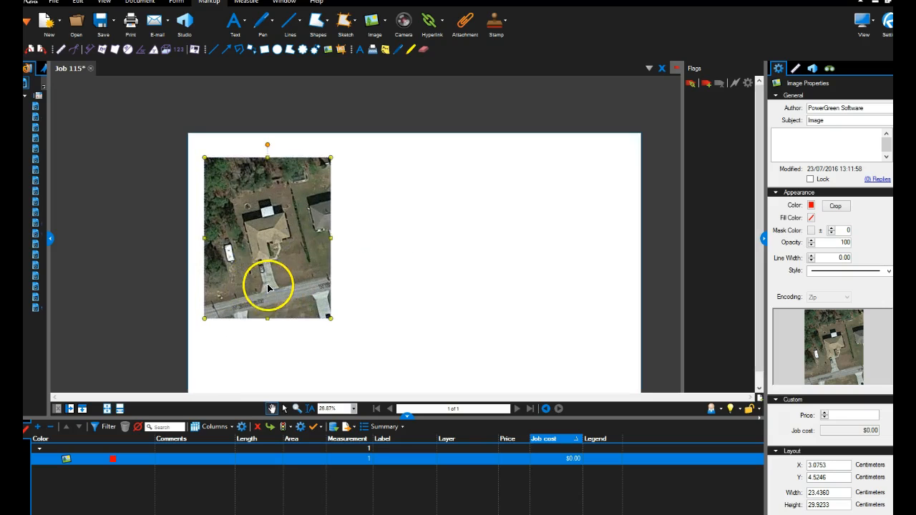
scroll(268, 288, down, 2)
drag(308, 304, 348, 364)
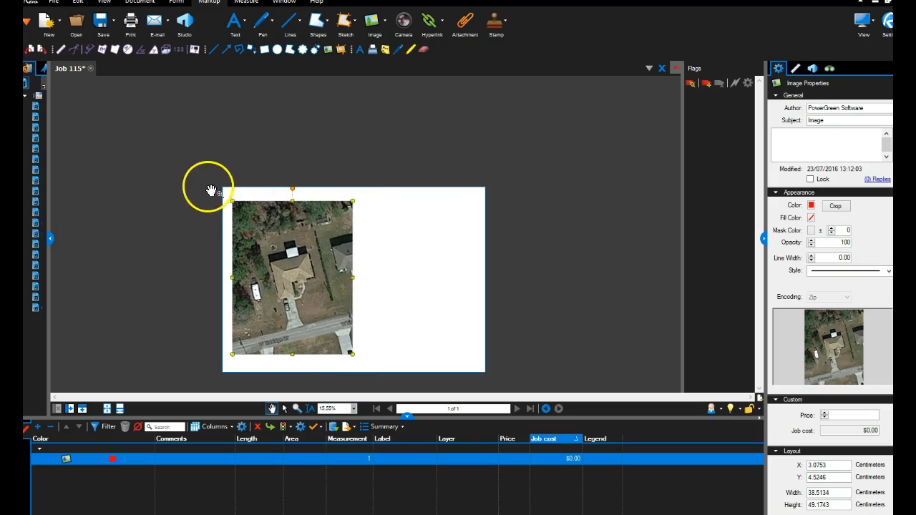
Enlarge the house image toward the page's upper-left corner to about 39.6 × 50.5 cm, at about X 2.02, Y 3.17 cm.
scroll(241, 189, up, 2)
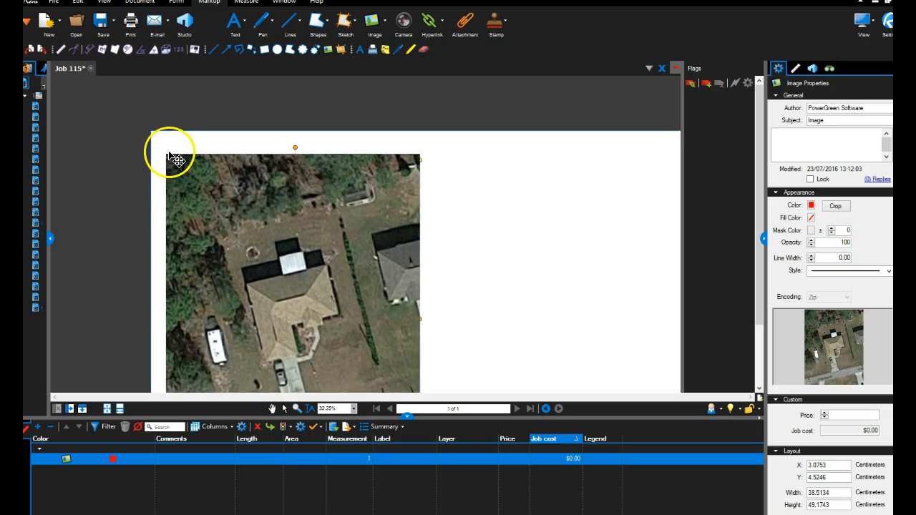
drag(169, 151, 166, 149)
scroll(165, 149, down, 3)
drag(145, 202, 148, 178)
scroll(156, 208, up, 2)
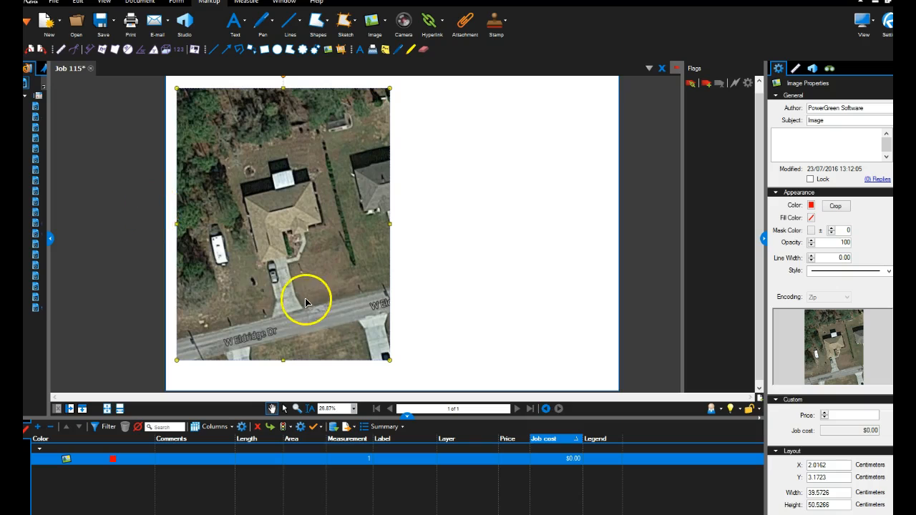
Calibrate the page's measuring scale by picking both edges of the driveway near the street and setting that width to 5.5 m.
scroll(305, 298, up, 1)
scroll(297, 296, down, 3)
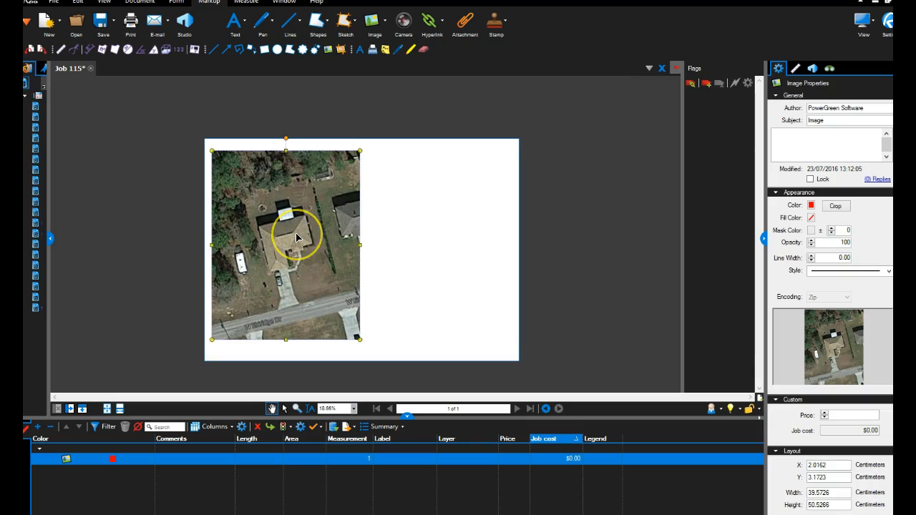
scroll(296, 236, up, 2)
scroll(297, 236, down, 1)
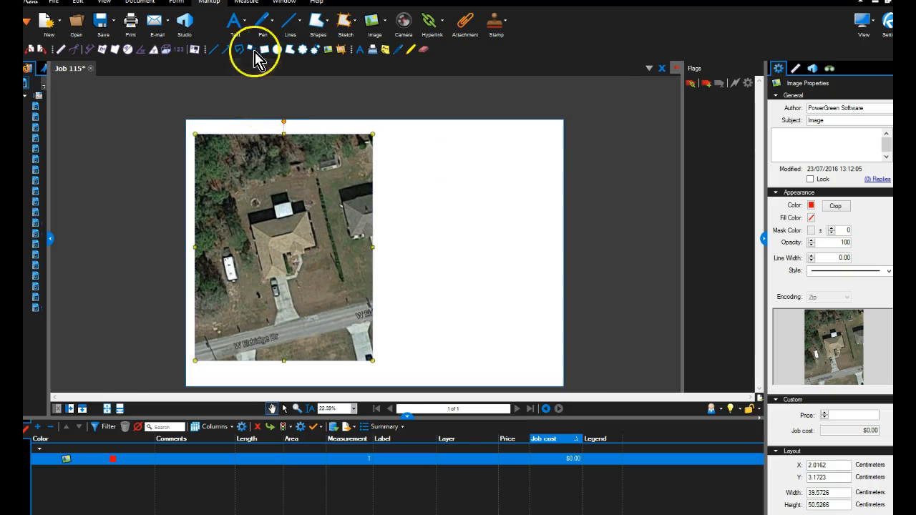
click(245, 2)
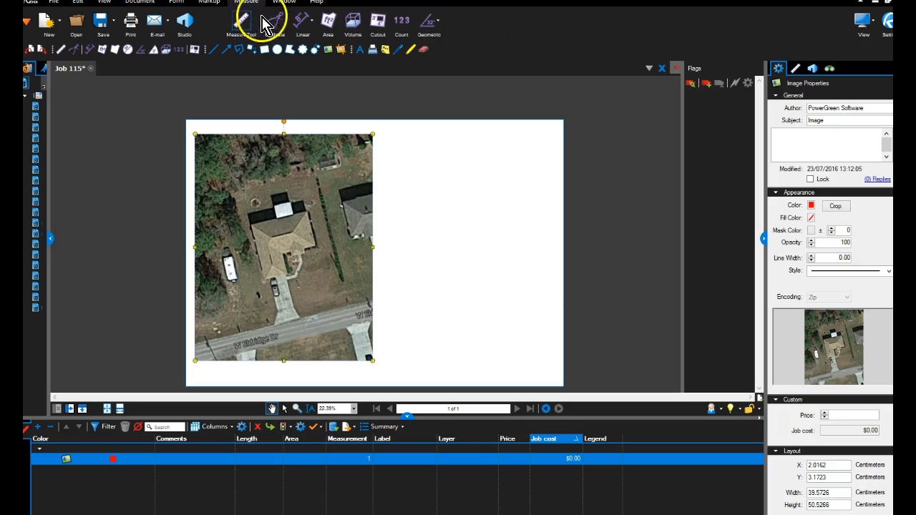
click(272, 29)
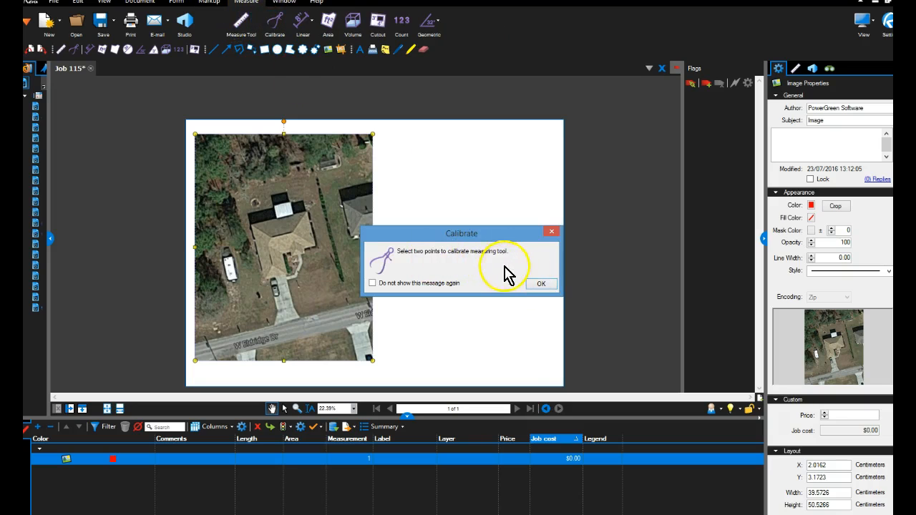
click(541, 283)
scroll(292, 296, up, 3)
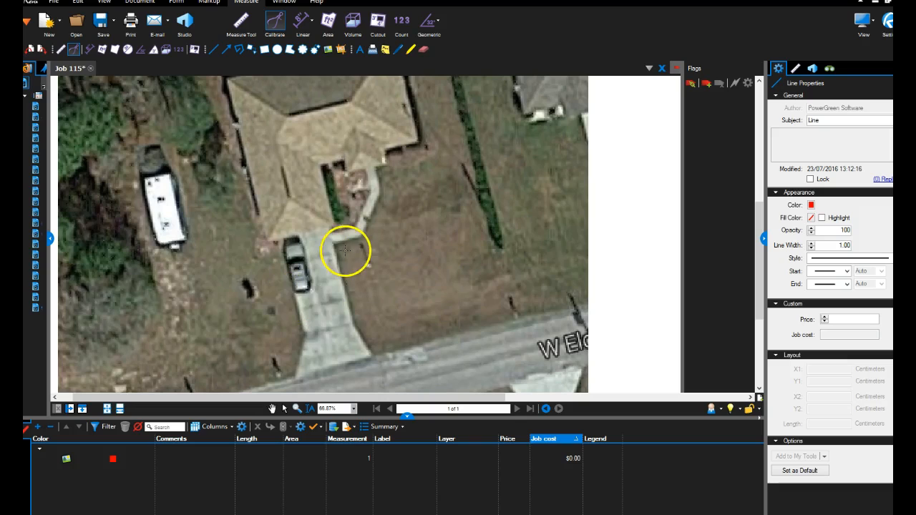
click(303, 331)
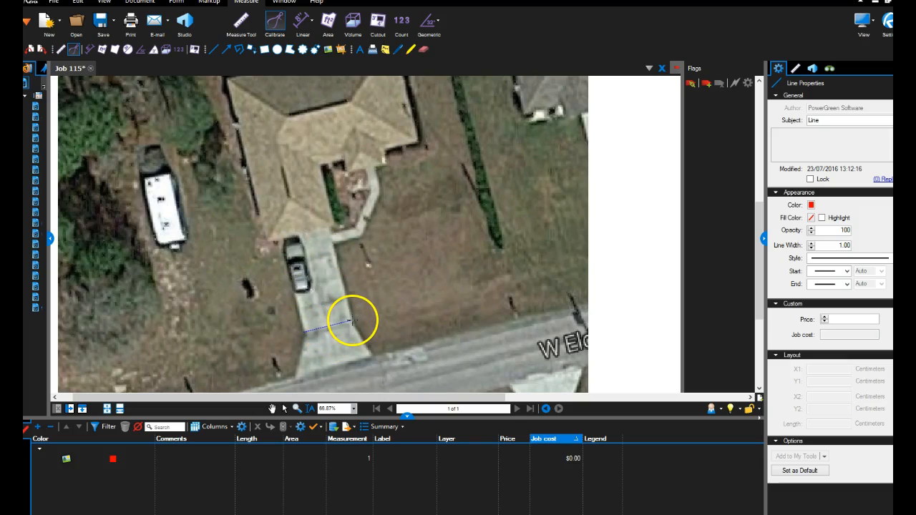
click(353, 320)
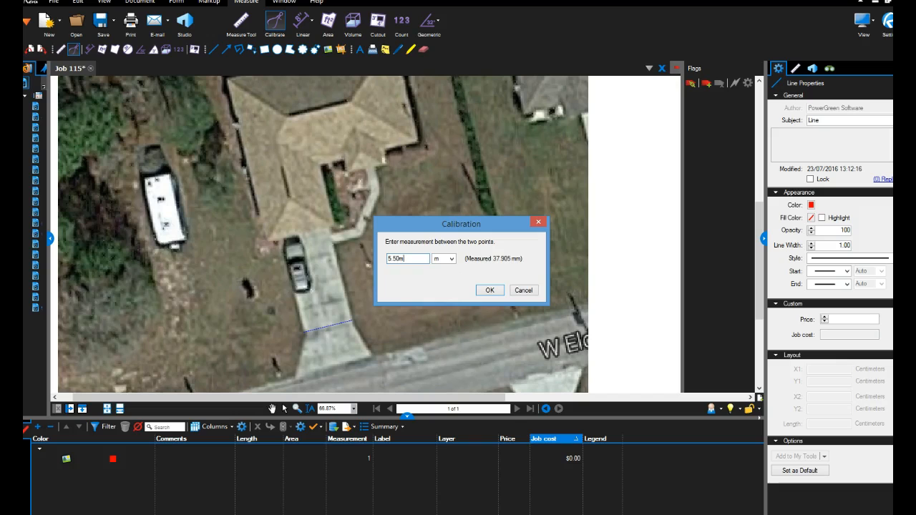
text(5.50m)
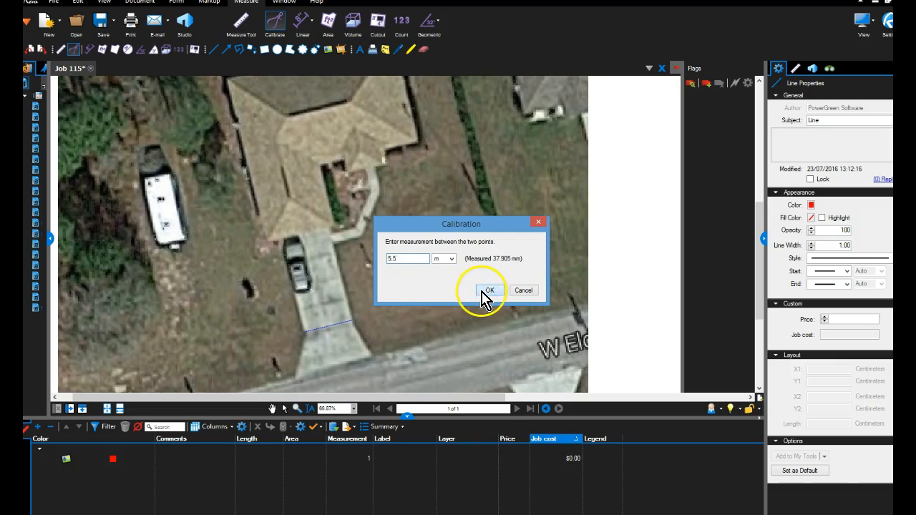
click(481, 292)
click(795, 68)
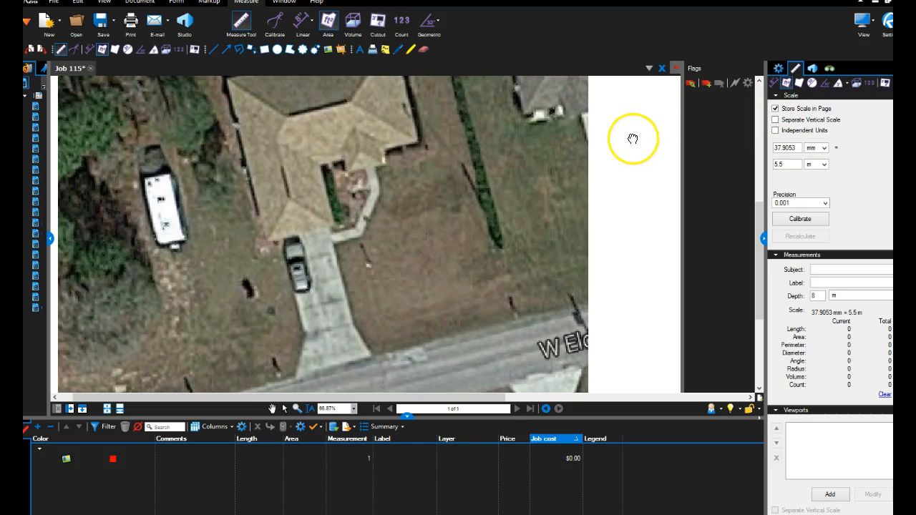
Outline the front lawn between driveway, street, hedge, house and walkway with an area measurement of about 309 sq m.
scroll(634, 138, down, 5)
scroll(540, 193, up, 2)
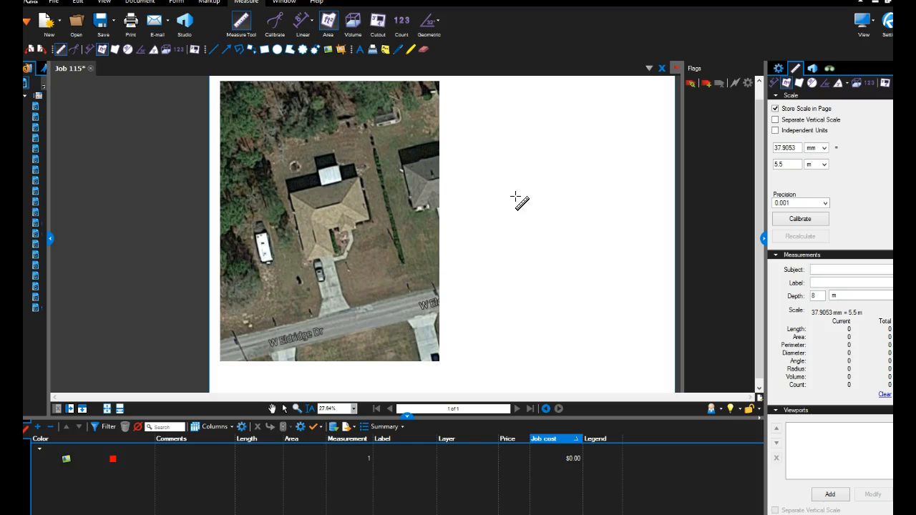
click(328, 21)
scroll(337, 280, up, 6)
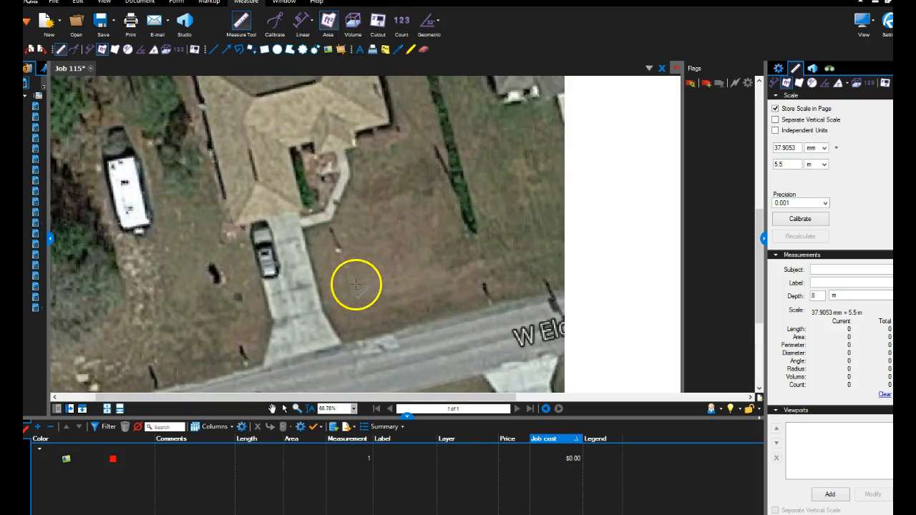
click(306, 226)
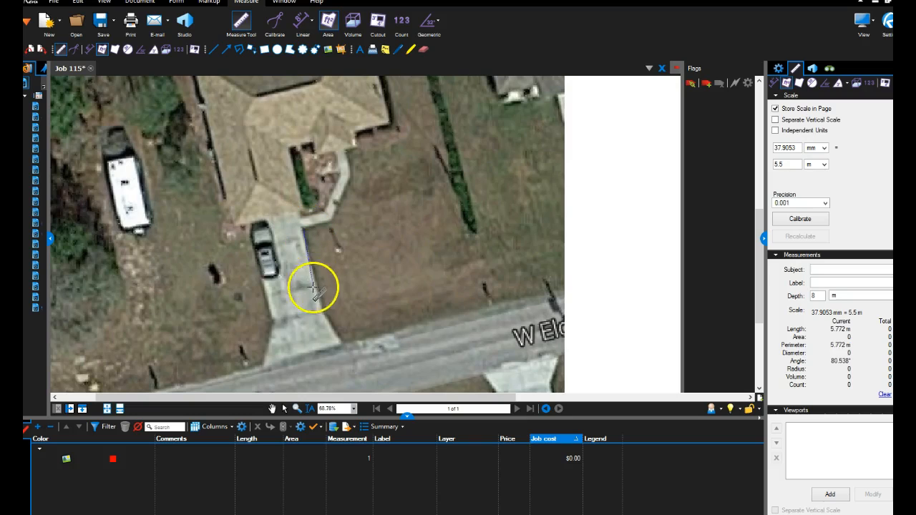
click(324, 308)
click(342, 338)
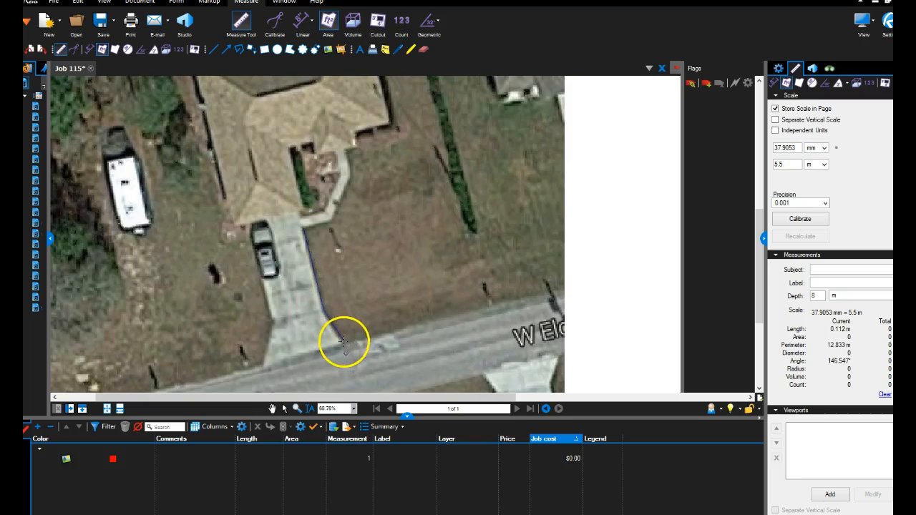
click(501, 303)
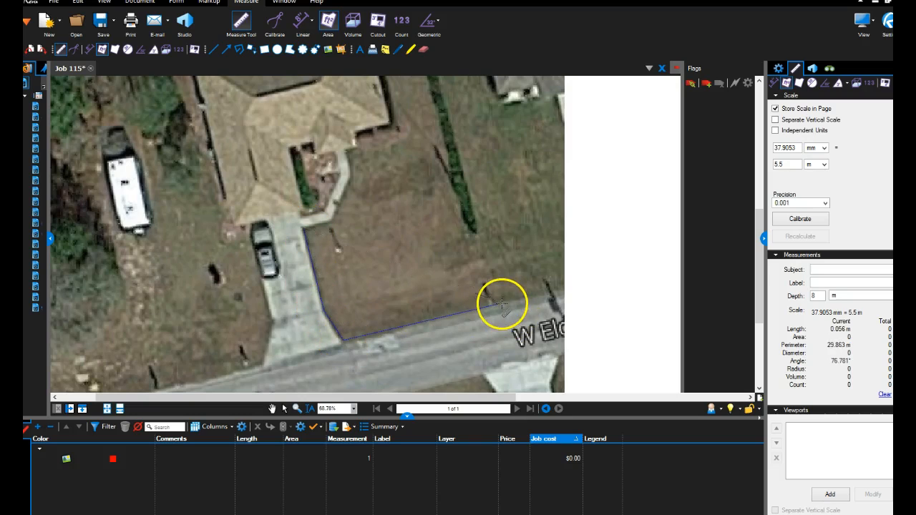
click(468, 230)
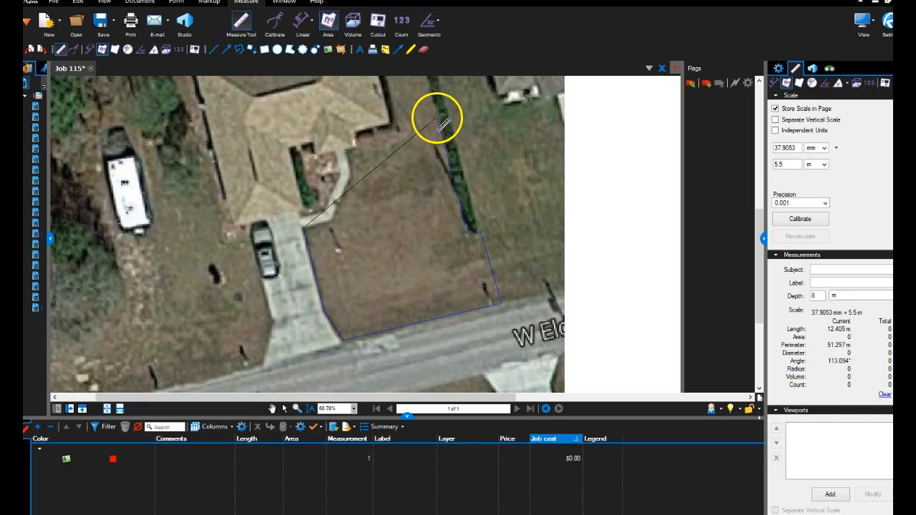
click(437, 118)
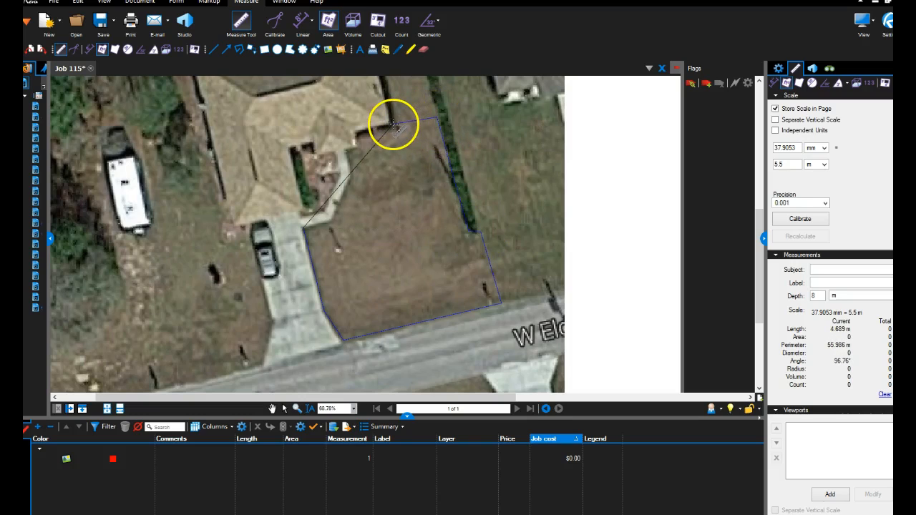
click(358, 136)
click(361, 146)
click(346, 150)
click(351, 177)
double_click(331, 223)
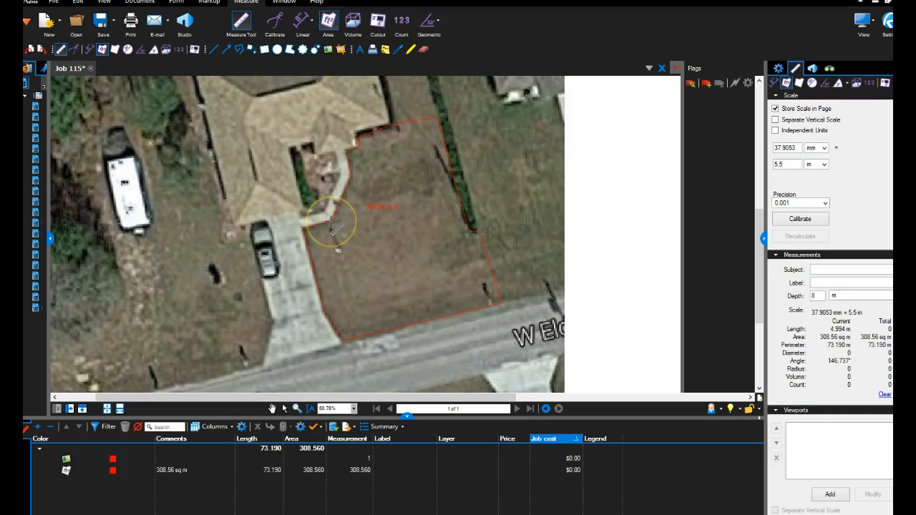
Give the lawn area measurement a yellow outline with a line width of 3.00.
scroll(376, 190, up, 5)
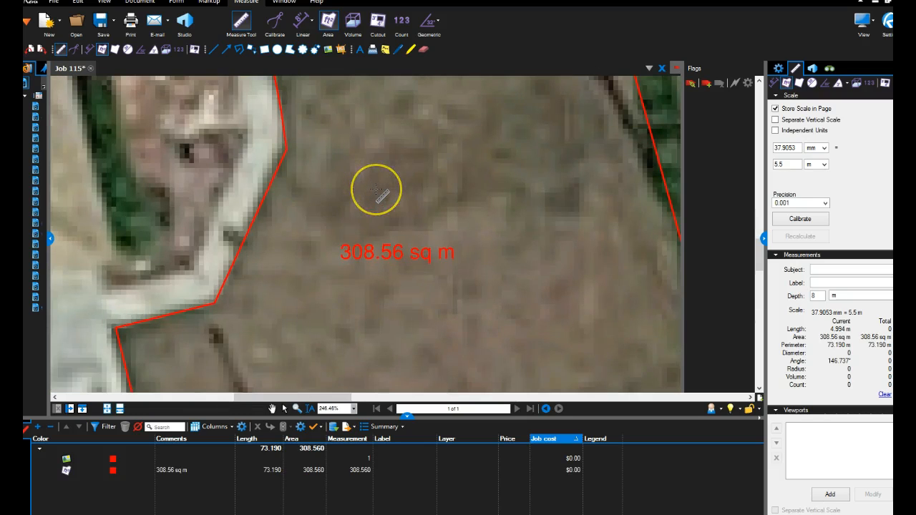
scroll(377, 189, down, 3)
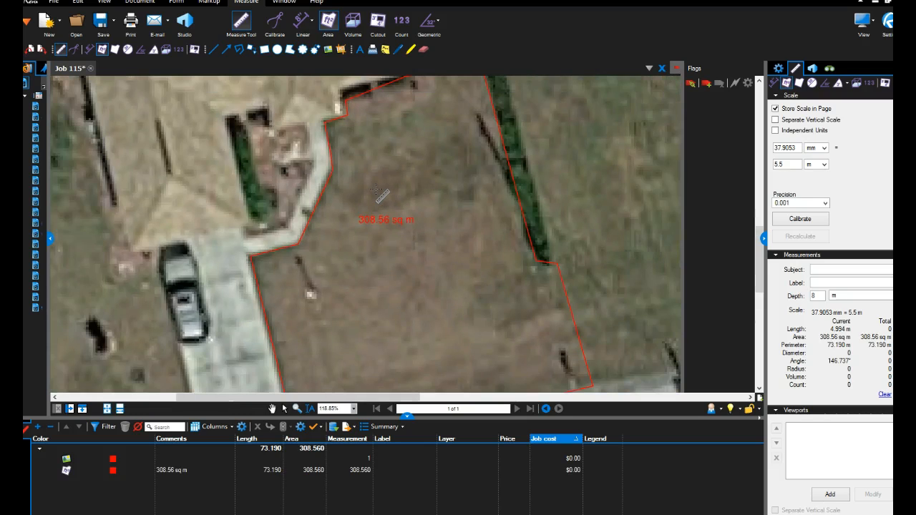
scroll(489, 163, down, 1)
click(493, 160)
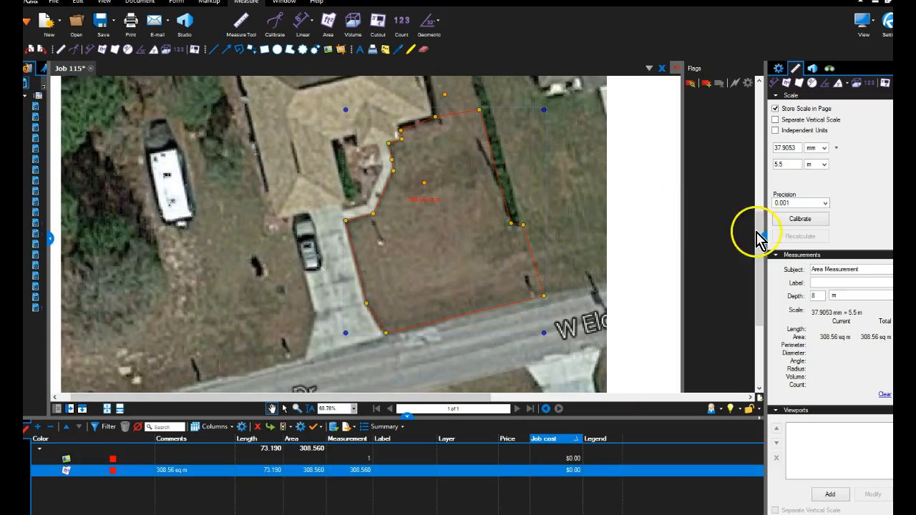
click(778, 69)
click(811, 217)
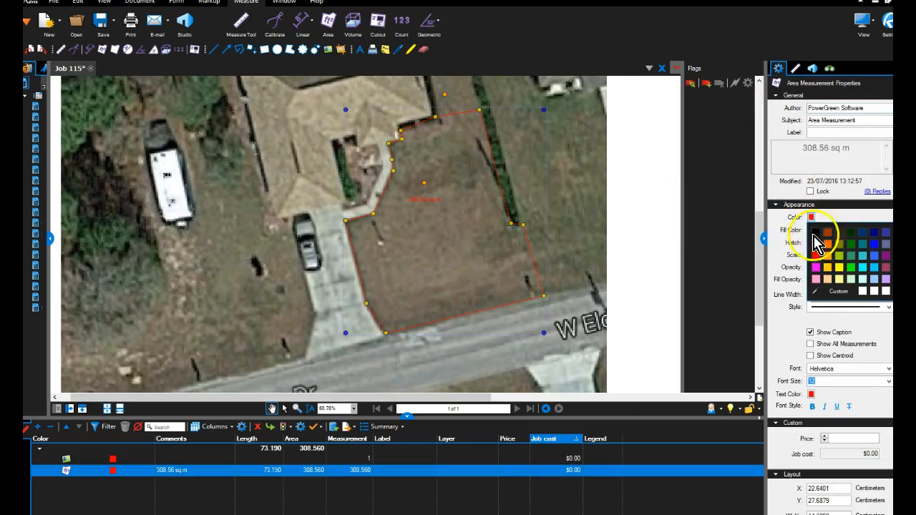
click(838, 267)
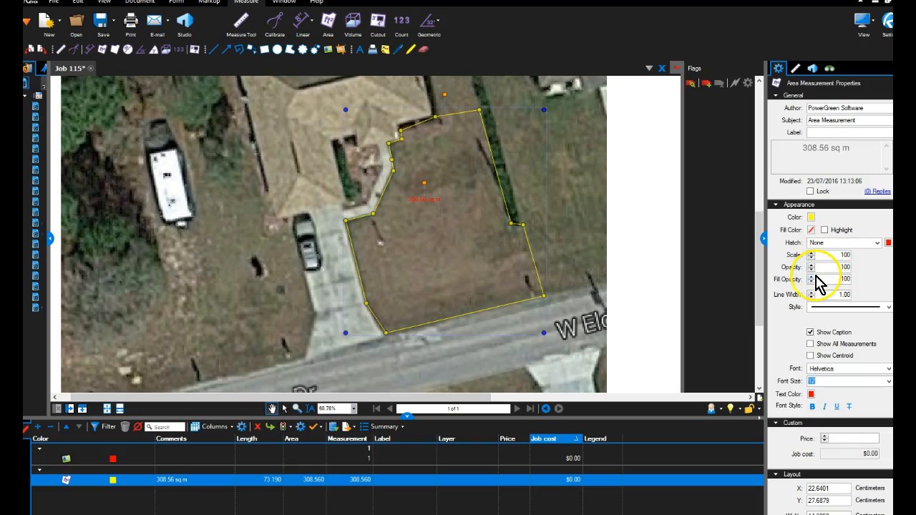
click(811, 292)
click(812, 292)
Try an olive-green fill with a Brick hatch on the lawn area.
click(811, 229)
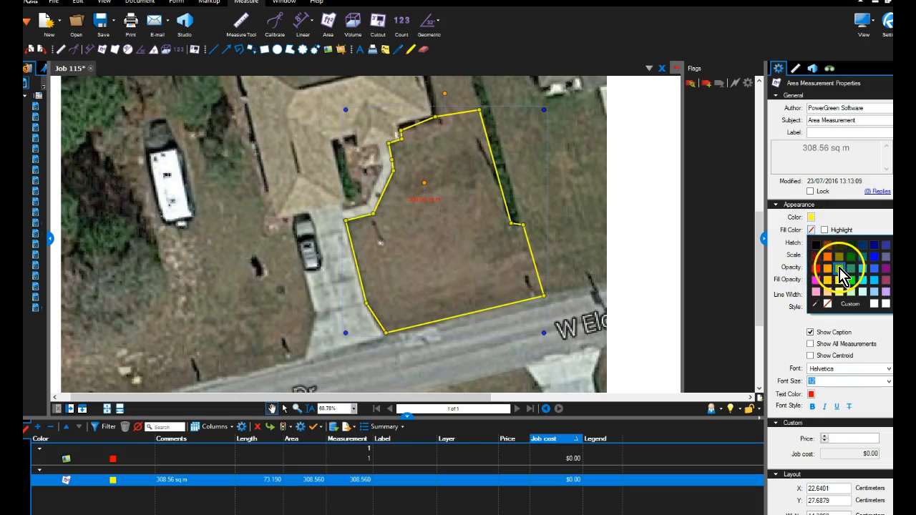
click(836, 266)
click(876, 243)
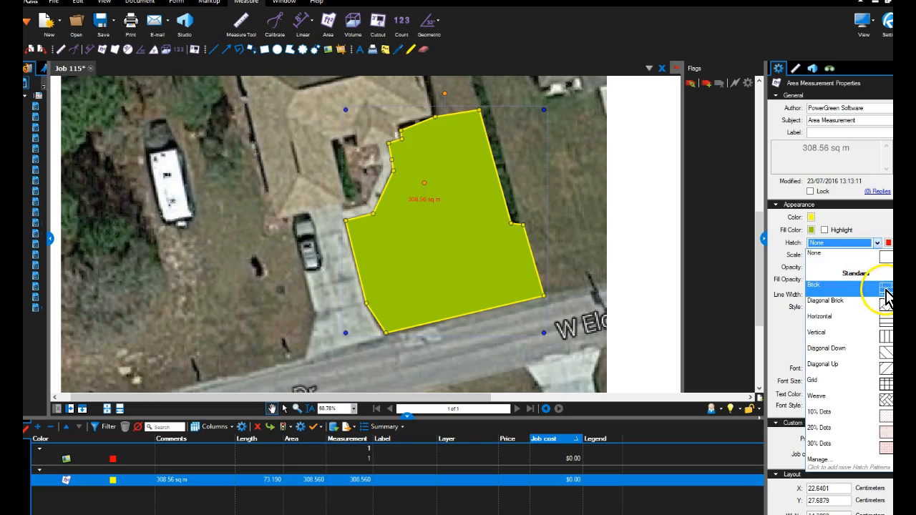
click(884, 287)
Set the lawn area's fill colour to dark green and its fill opacity to 40.
click(812, 230)
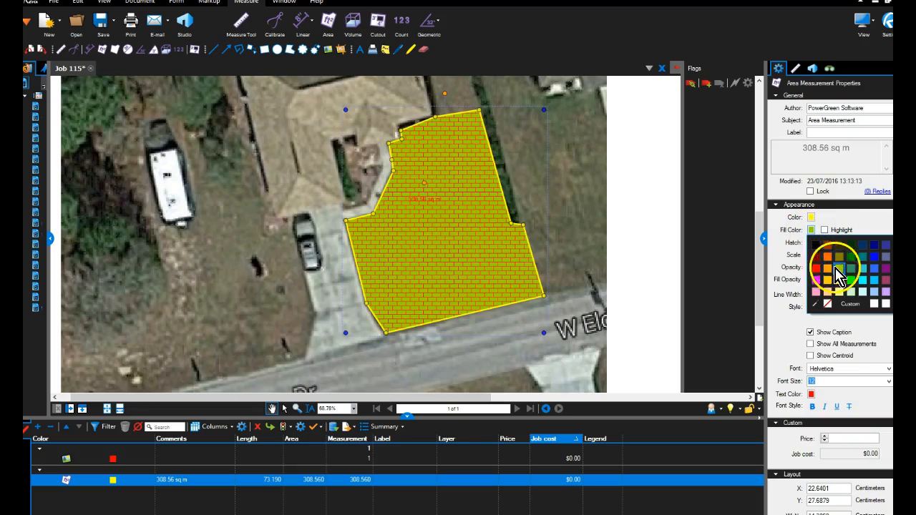
click(836, 267)
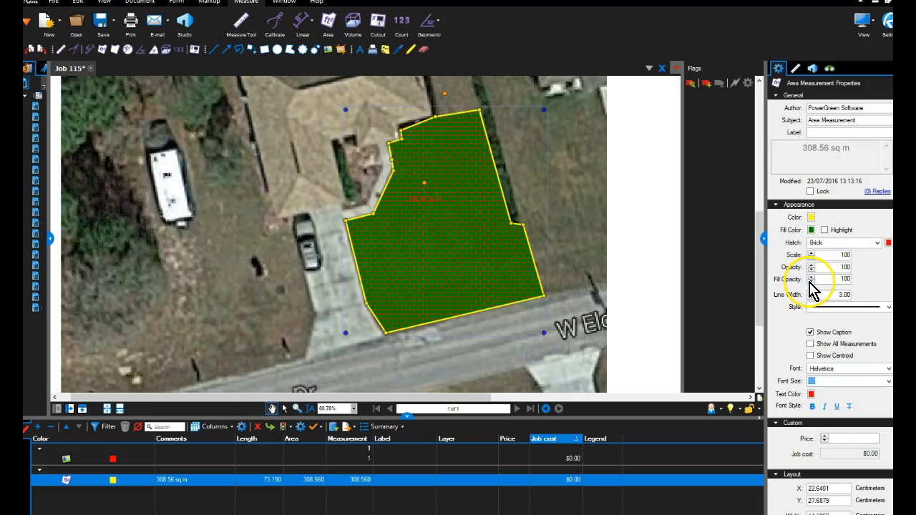
click(811, 282)
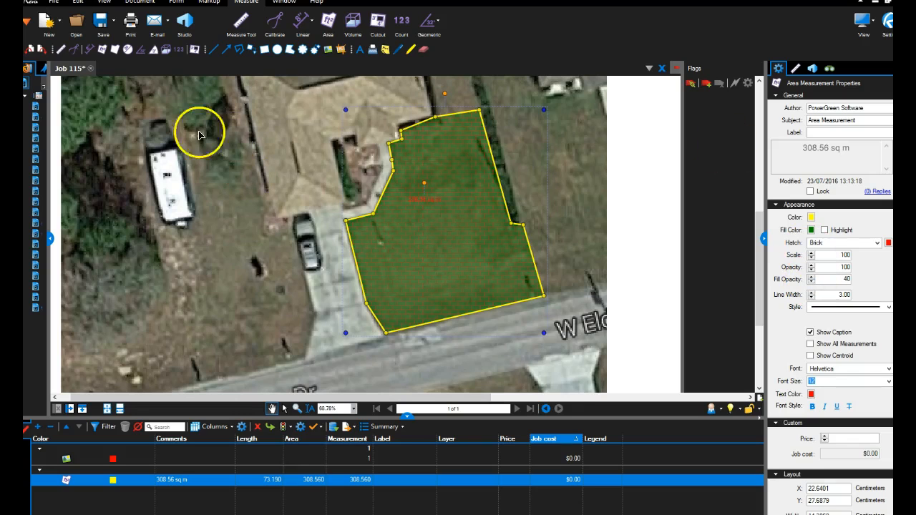
Set the lawn area's hatch pattern to Vertical and colour the hatch grey.
click(880, 244)
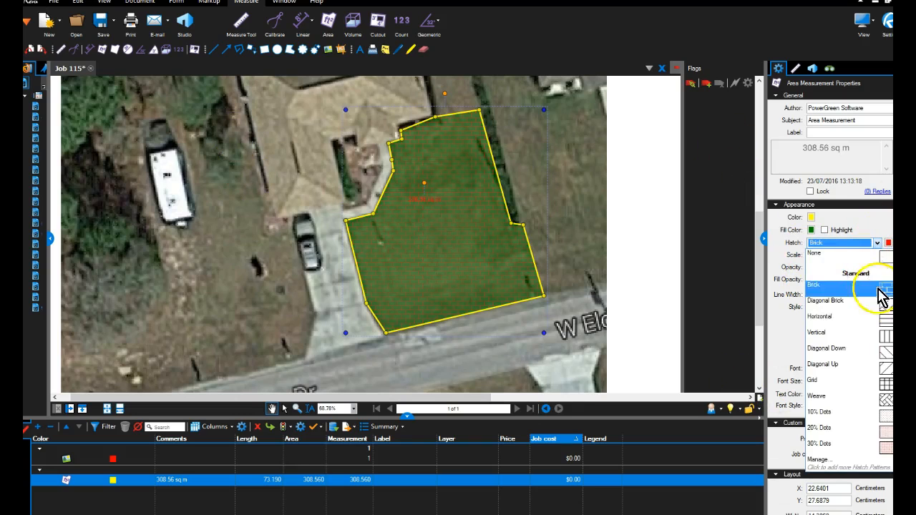
click(888, 334)
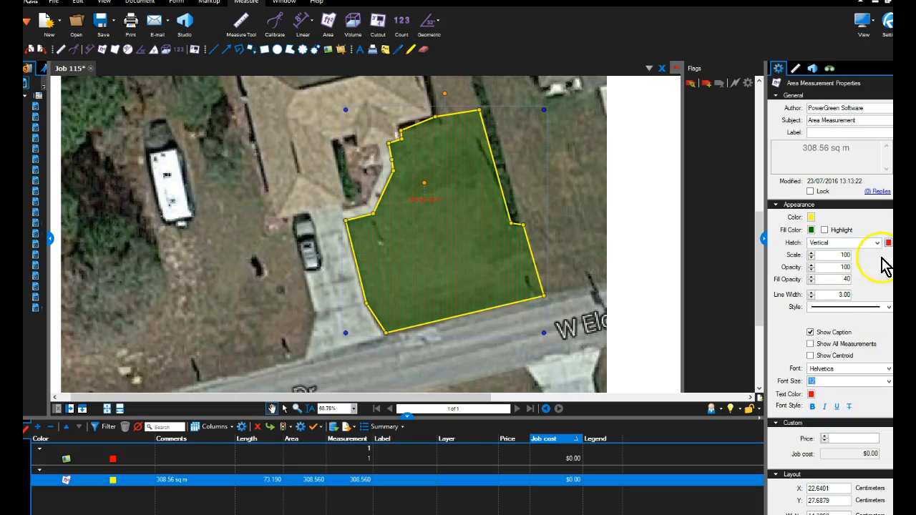
click(899, 261)
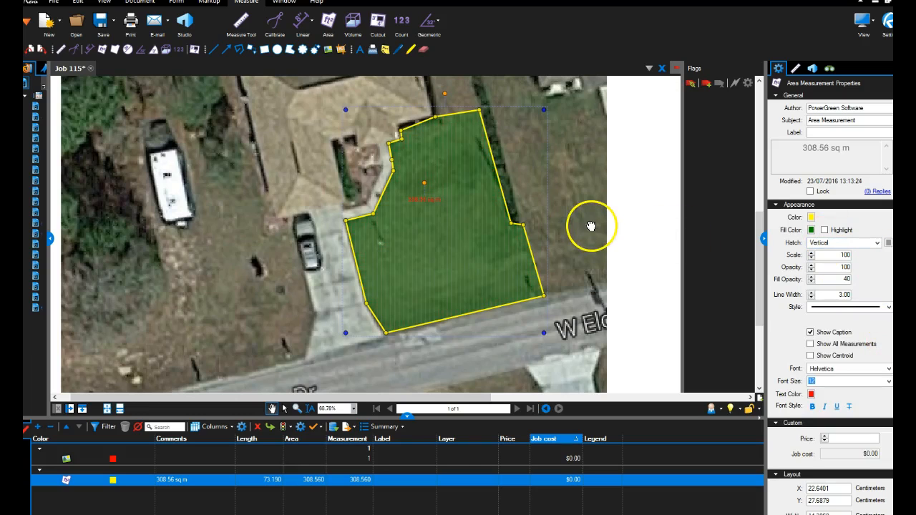
Label the lawn area measurement "New lawn area" and set its price to $5.50.
drag(591, 226, 588, 230)
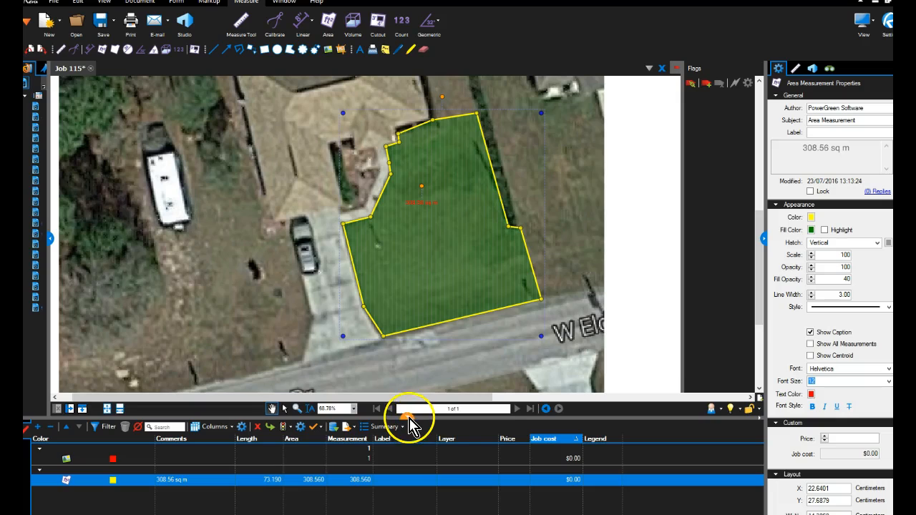
drag(409, 418, 408, 403)
click(811, 133)
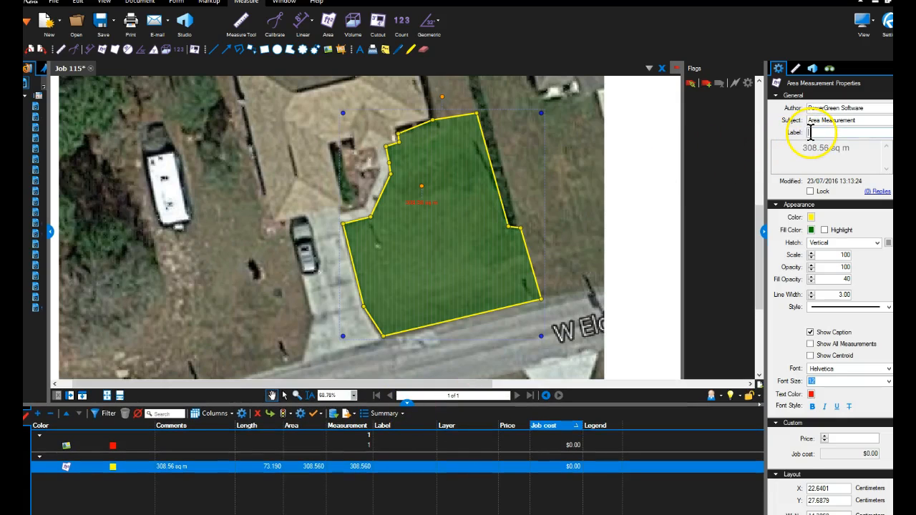
text(New lawn)
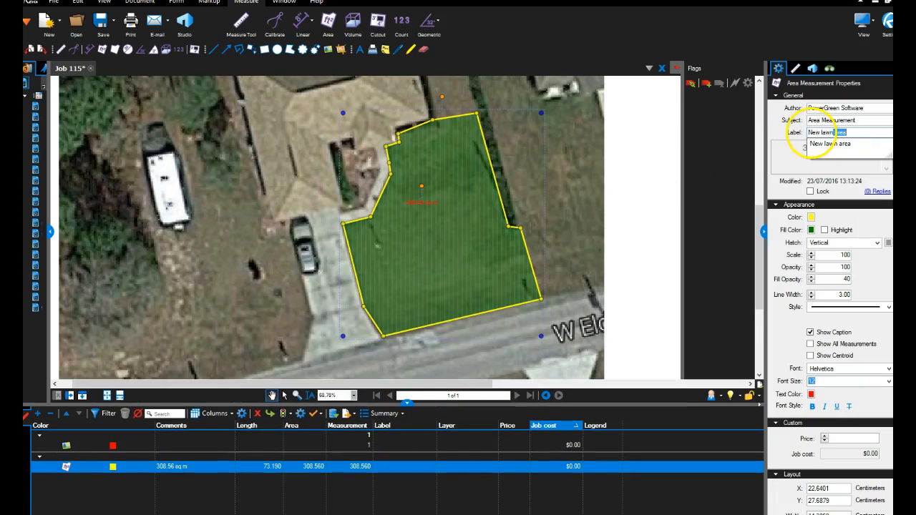
text( are)
key(Return)
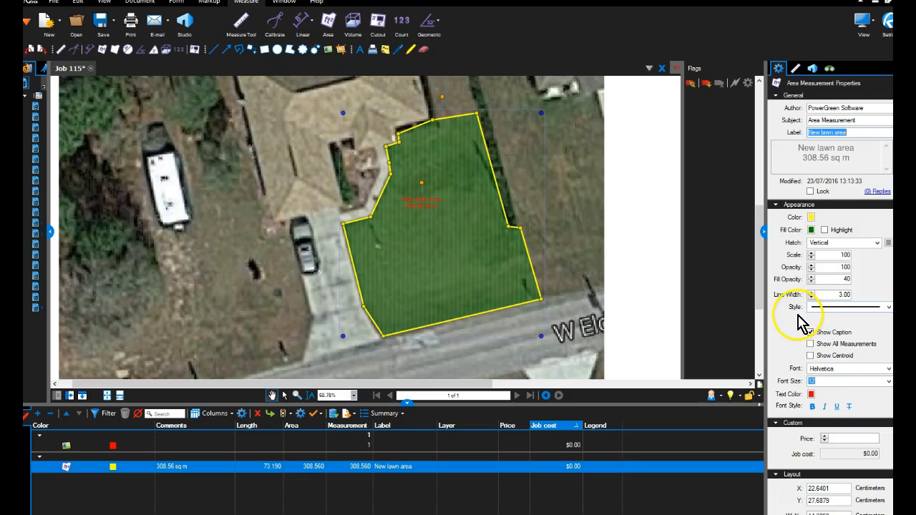
scroll(803, 322, down, 2)
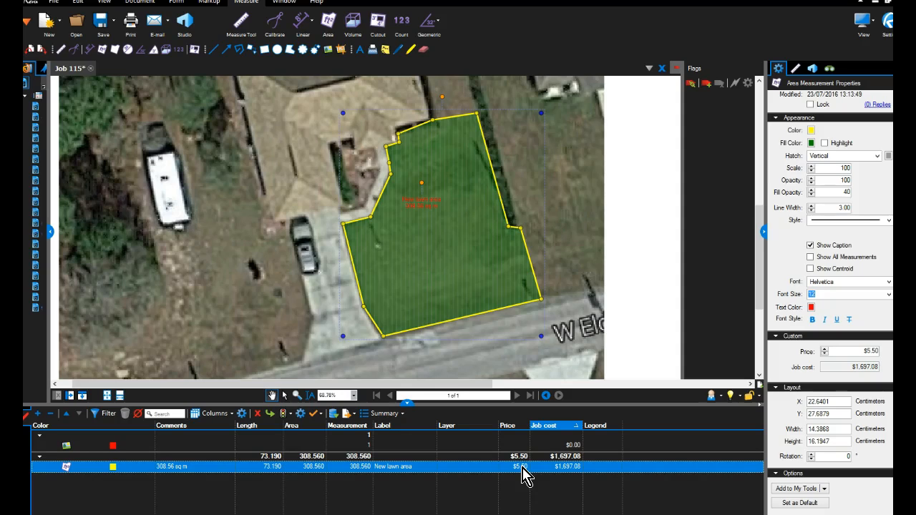
Measure the concrete driveway as an area, tracing its outline from the street edge up to the house and back.
scroll(507, 210, down, 3)
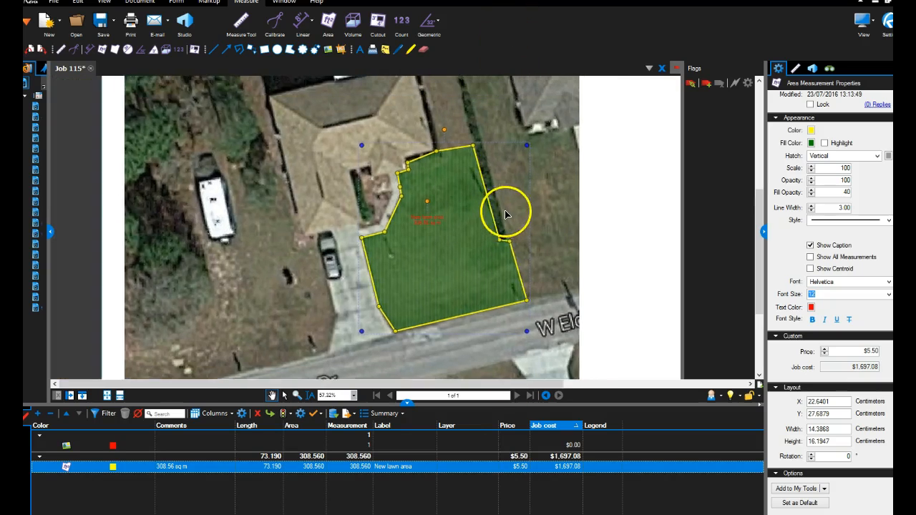
drag(453, 167, 429, 199)
drag(389, 266, 380, 208)
scroll(380, 207, up, 5)
click(328, 21)
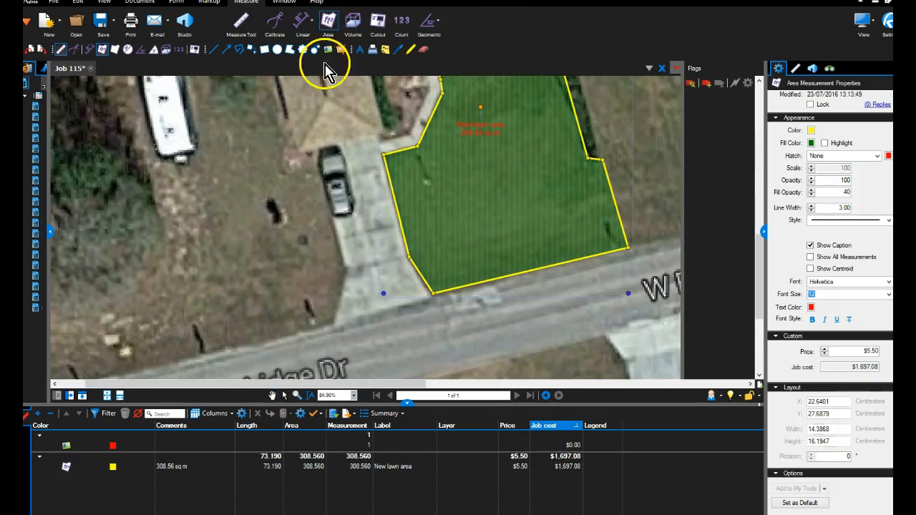
click(334, 325)
click(430, 295)
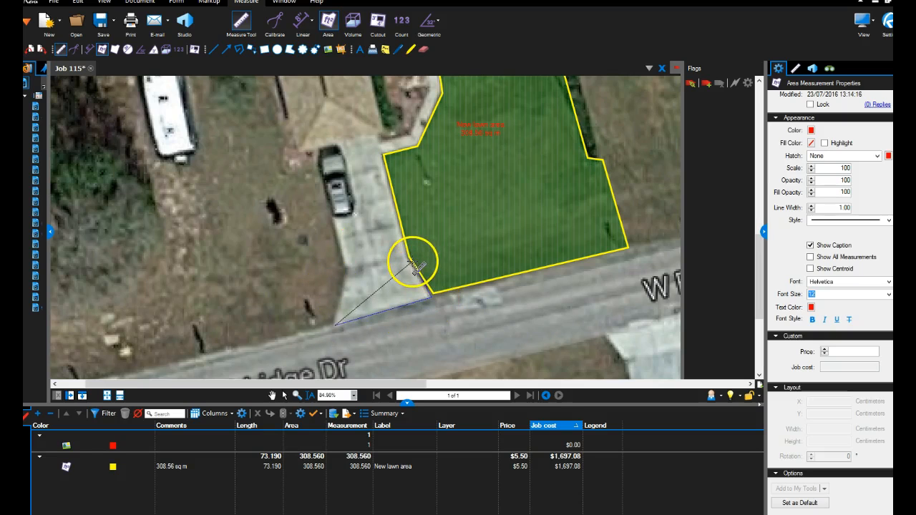
drag(399, 251, 404, 294)
click(382, 173)
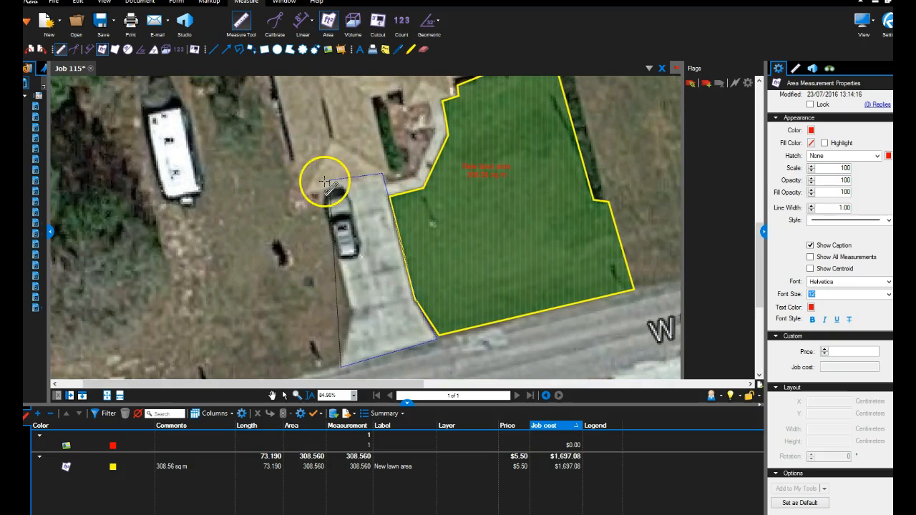
click(320, 189)
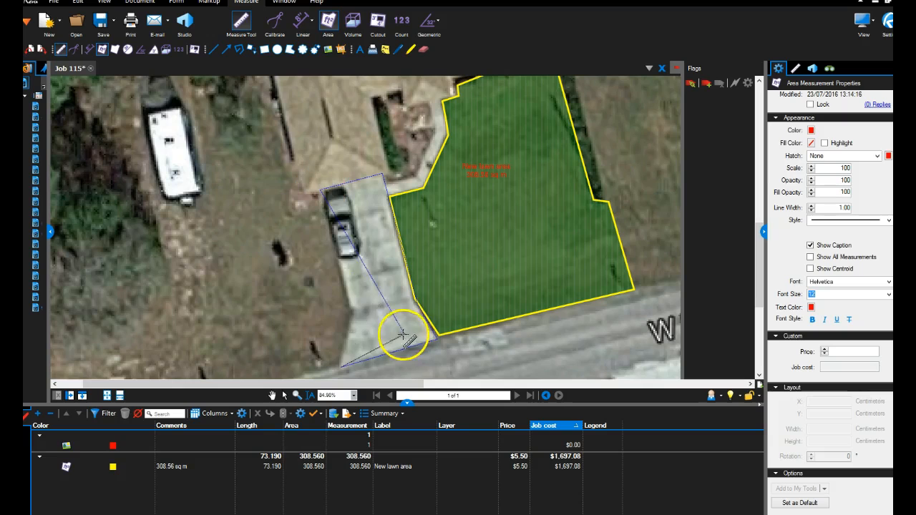
double_click(351, 307)
scroll(382, 323, down, 1)
key(Escape)
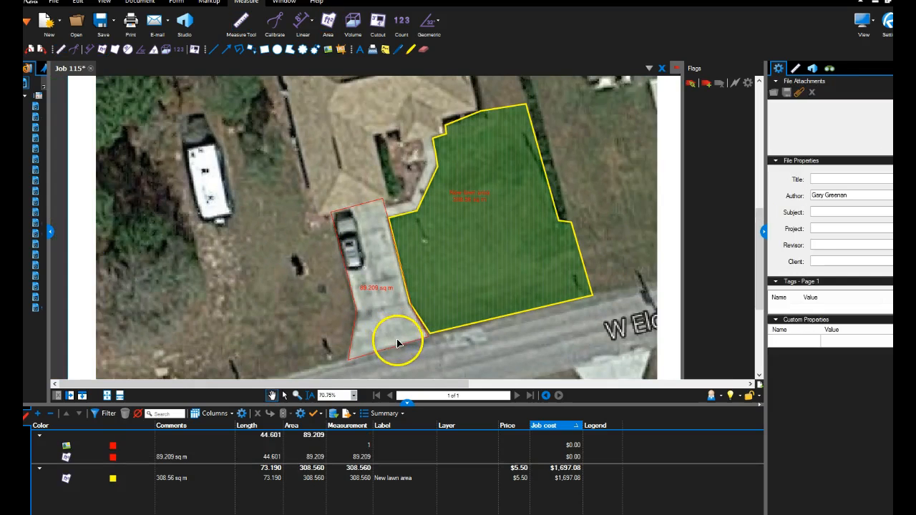
Give the driveway area measurement an orange outline with a line width of 2.00.
click(401, 347)
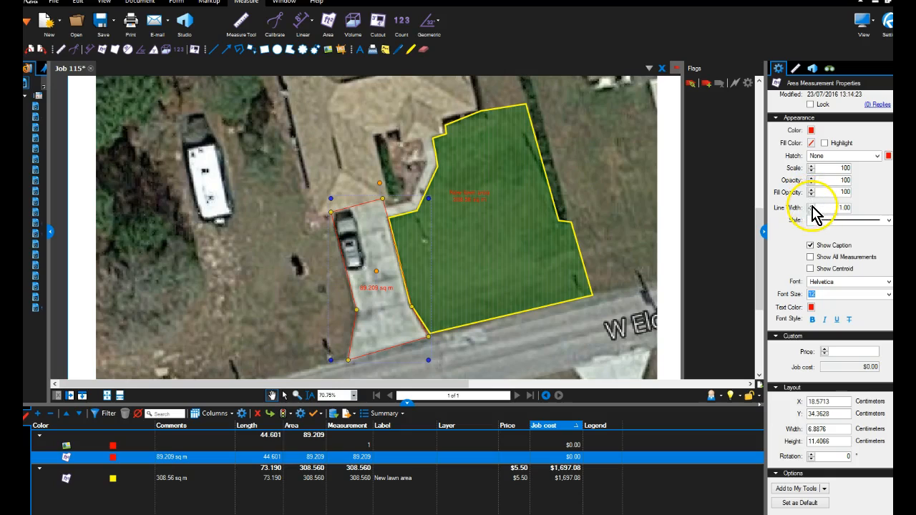
click(810, 130)
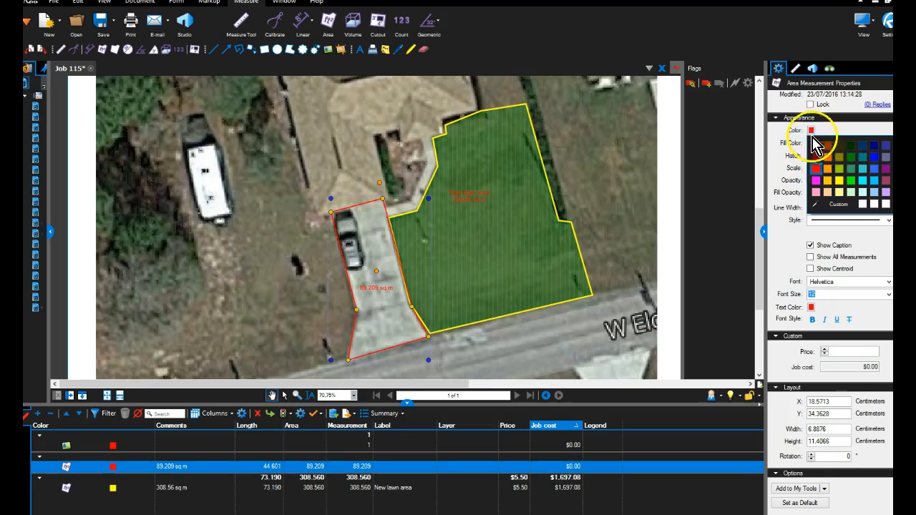
click(826, 158)
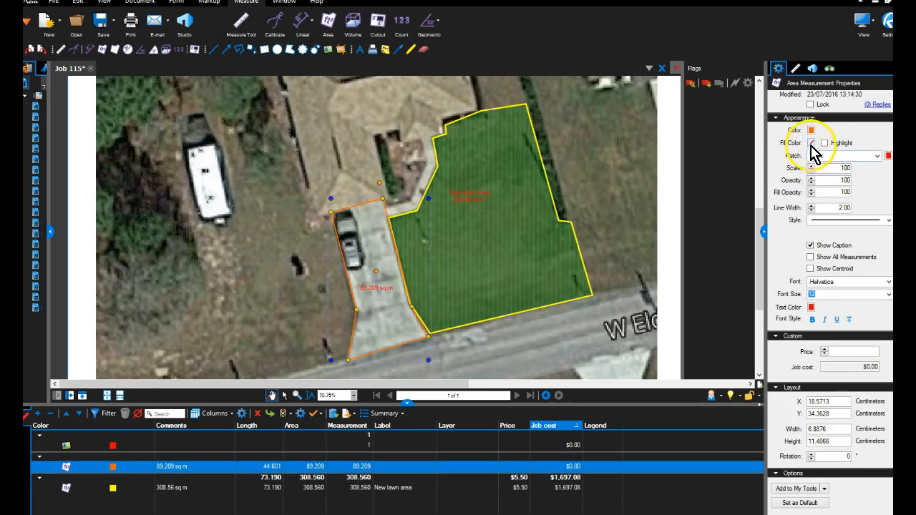
Give the driveway area a blue fill with a fill opacity of 50 and set its price to $2.00.
click(811, 143)
click(874, 169)
click(811, 196)
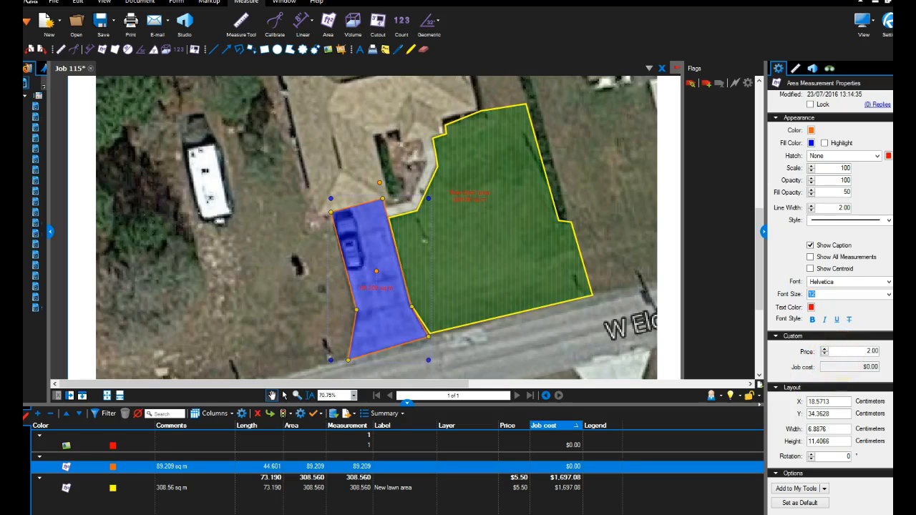
key(Return)
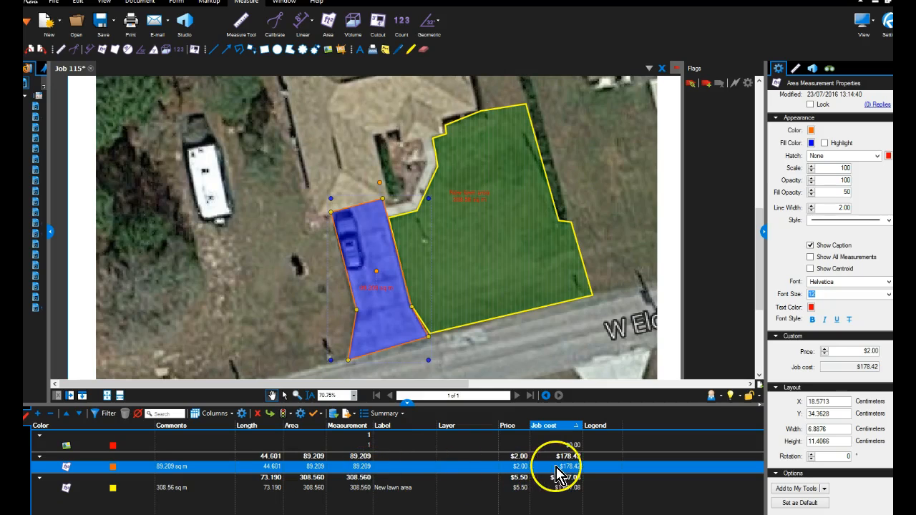
scroll(583, 236, down, 5)
scroll(527, 228, up, 1)
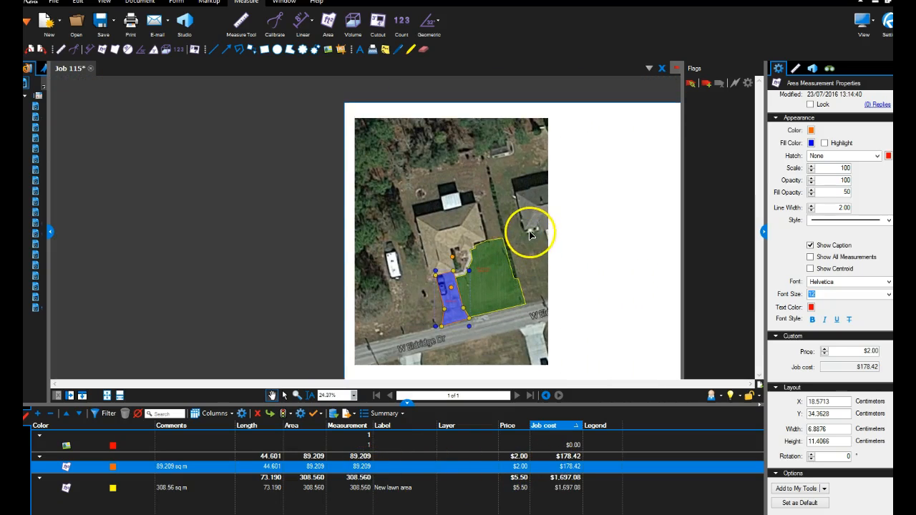
scroll(472, 195, up, 3)
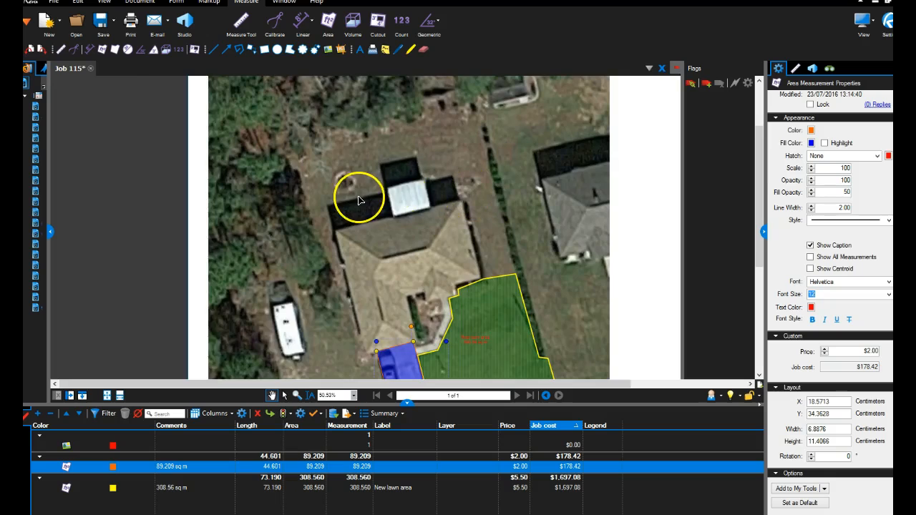
scroll(353, 199, up, 2)
scroll(354, 198, down, 2)
scroll(354, 201, up, 1)
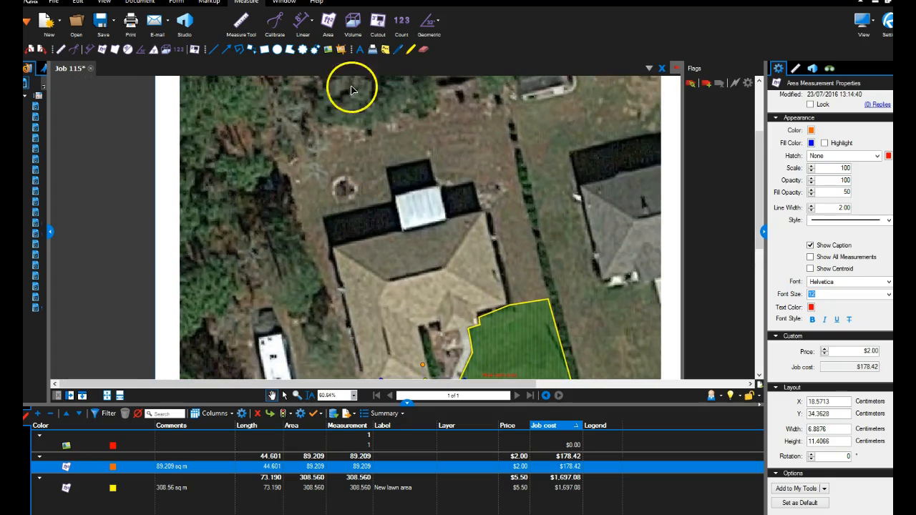
click(230, 2)
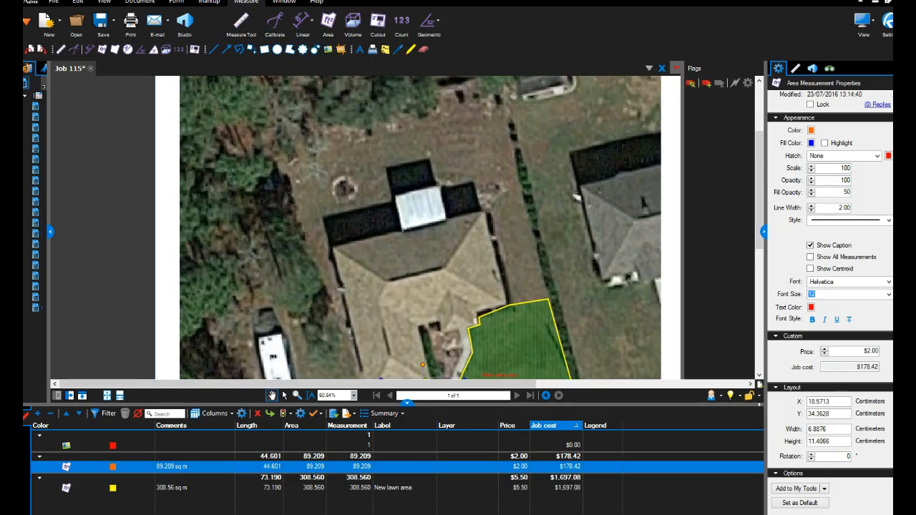
click(344, 26)
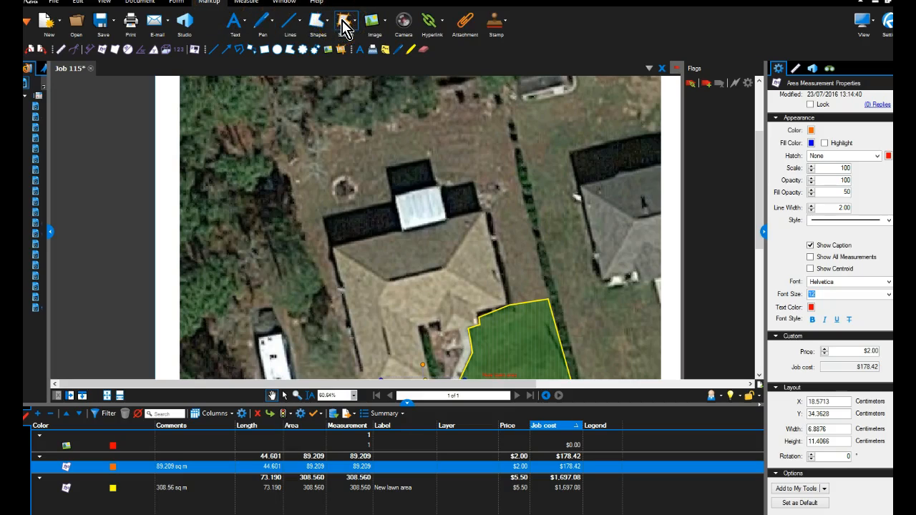
click(344, 26)
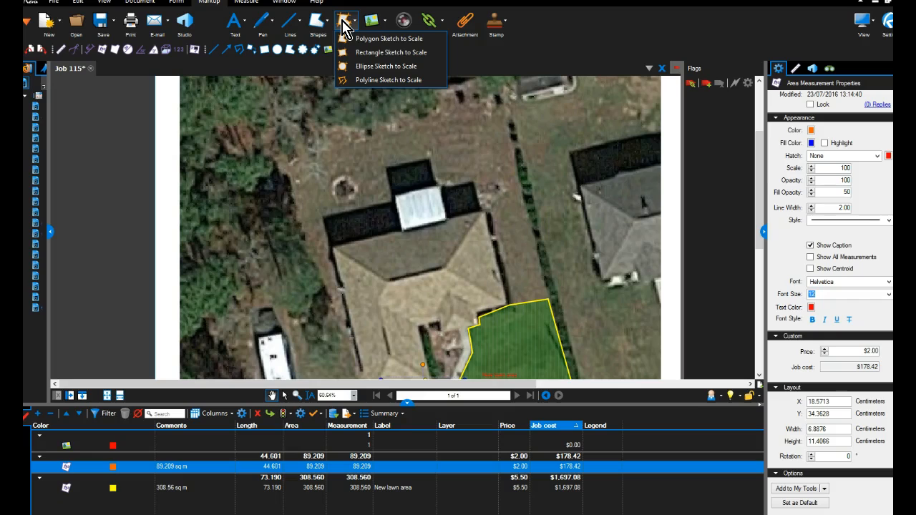
click(347, 39)
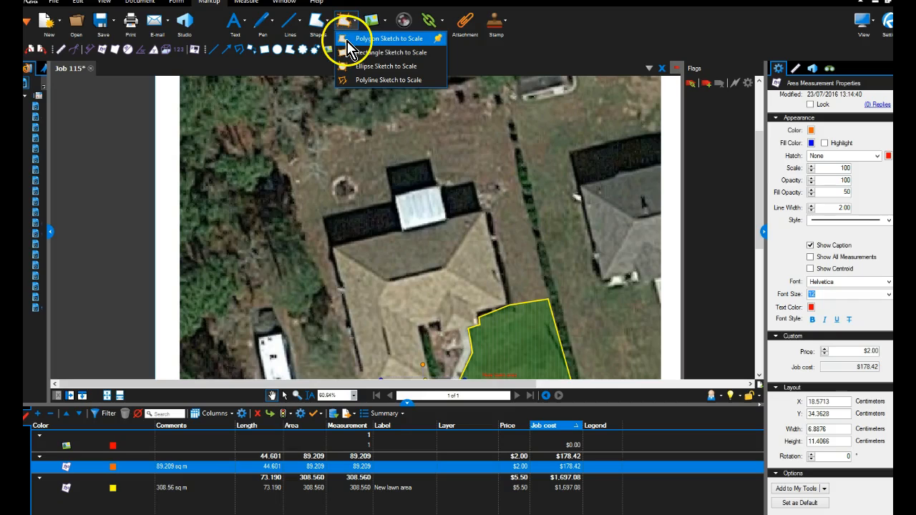
click(357, 52)
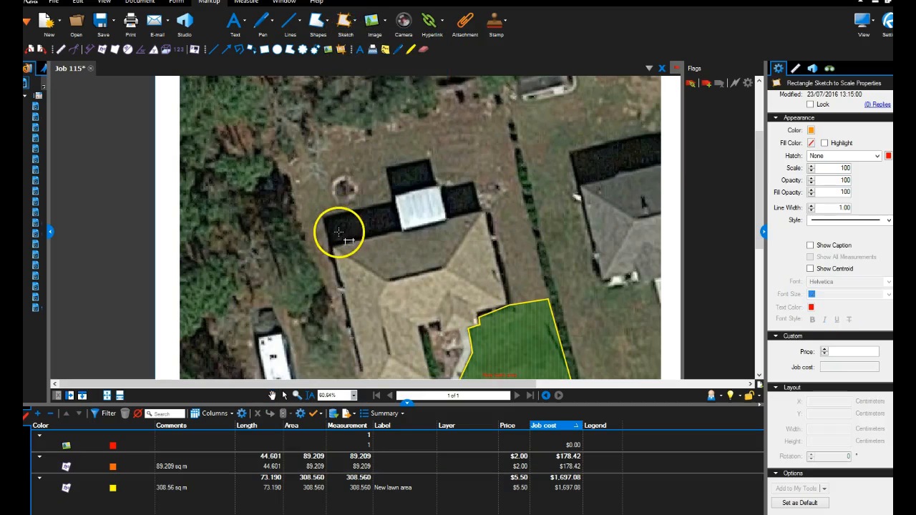
scroll(342, 228, up, 1)
click(343, 32)
click(372, 39)
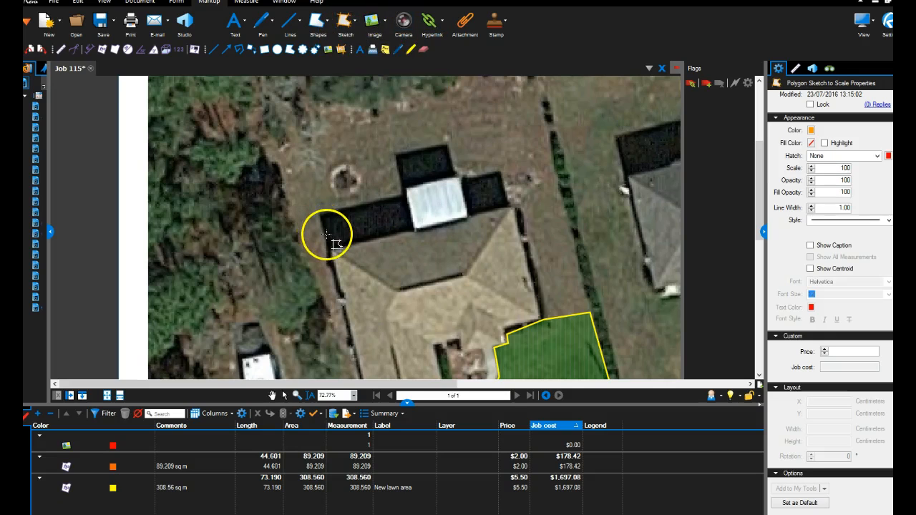
scroll(327, 236, up, 3)
click(334, 256)
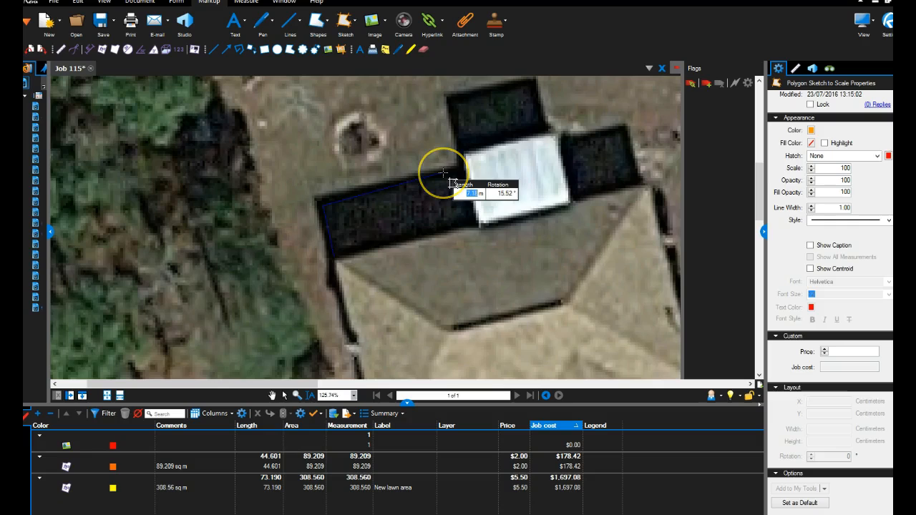
key(Escape)
Draw a four-sided Polygon Sketch to Scale behind the house beside the white roof, with a 3.00 m first side, about 21 sq m.
click(352, 23)
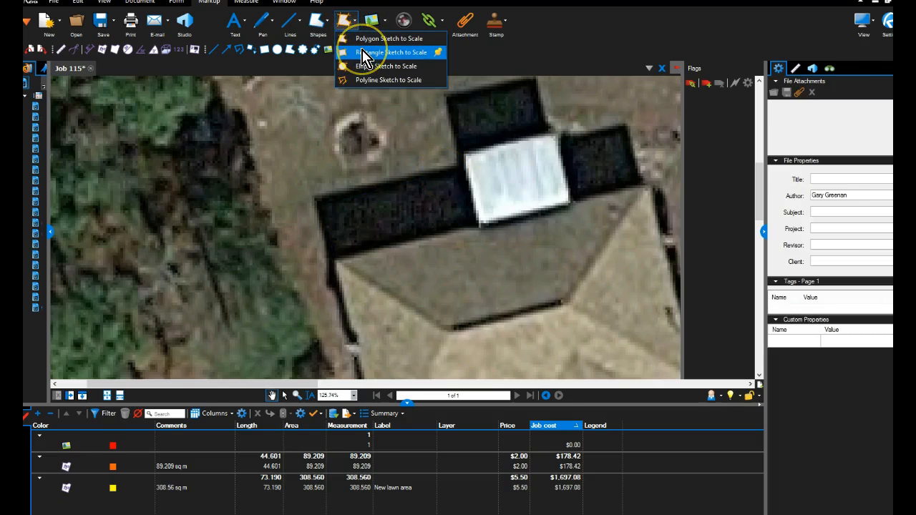
click(365, 39)
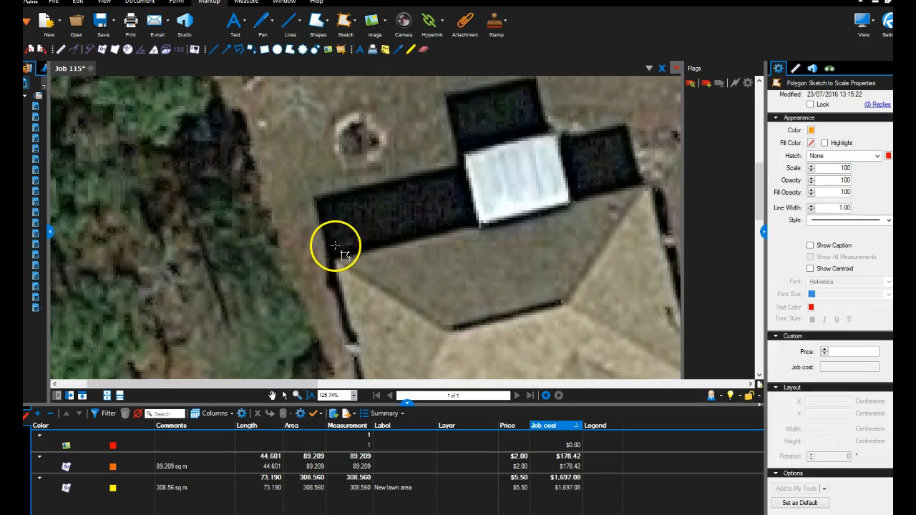
click(332, 255)
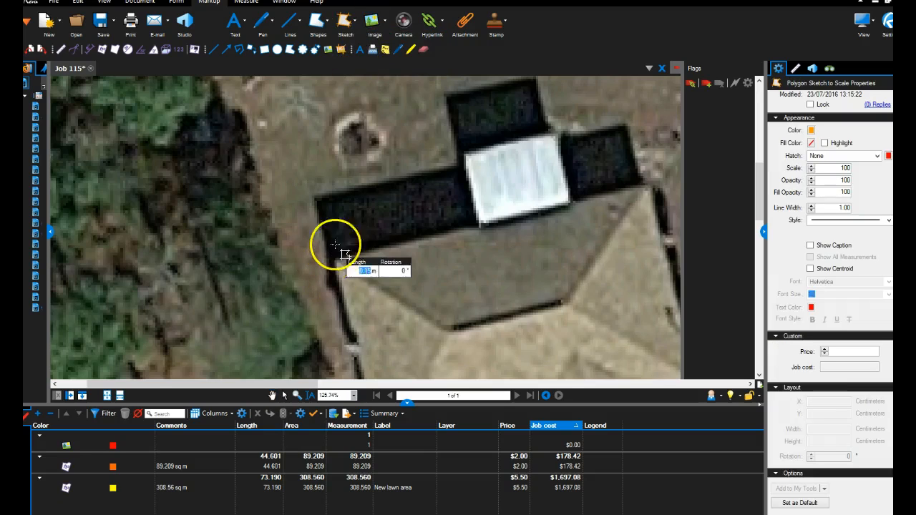
click(319, 200)
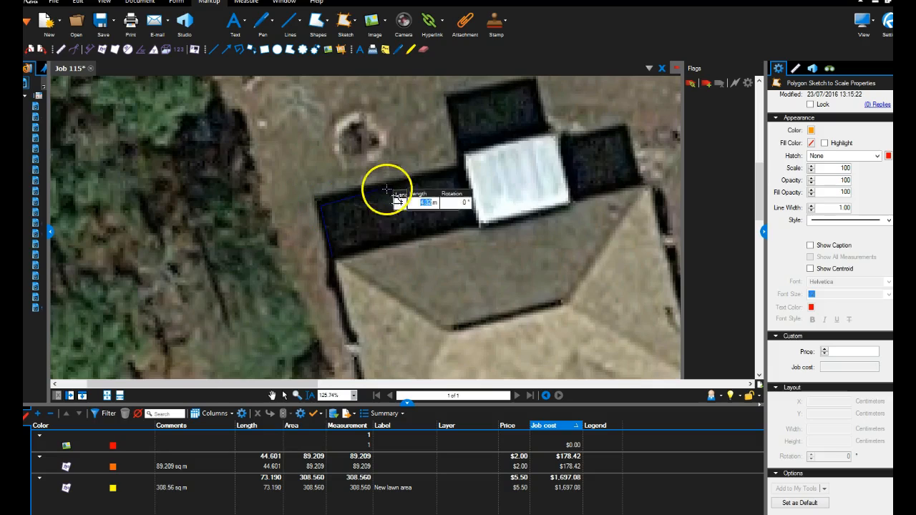
click(447, 176)
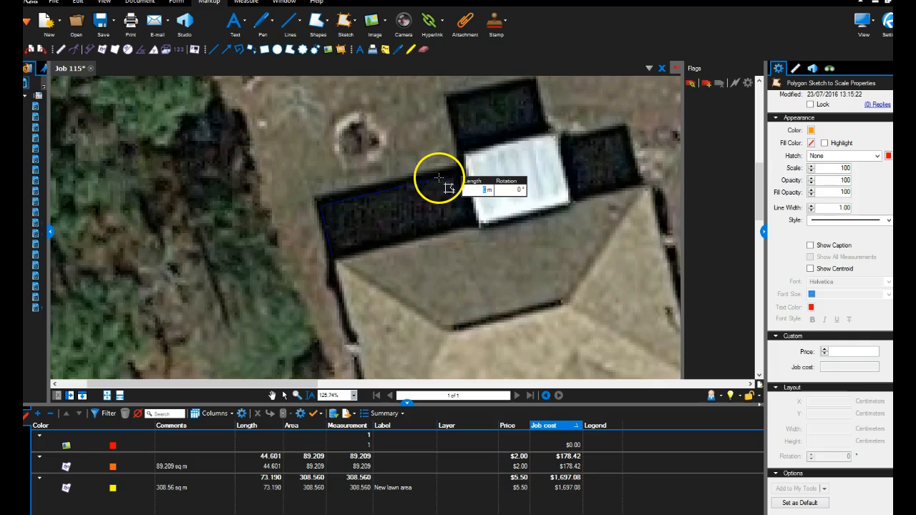
click(450, 228)
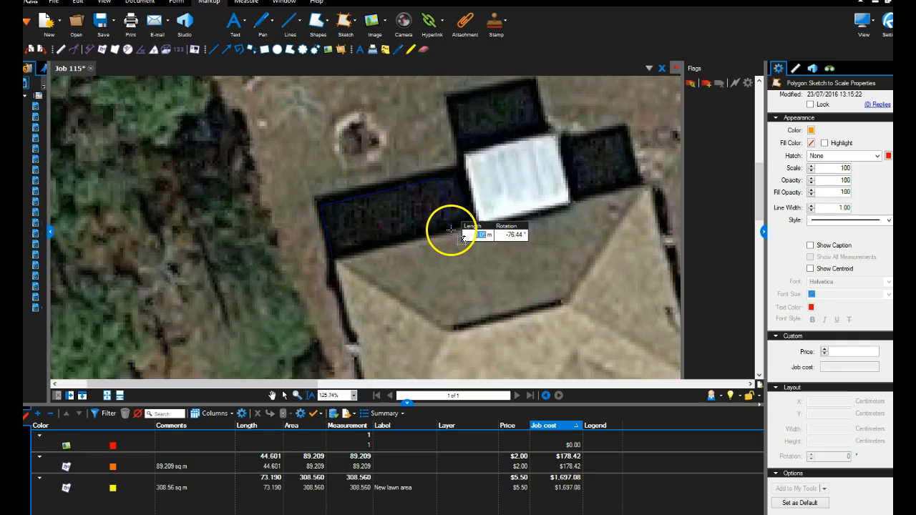
double_click(334, 254)
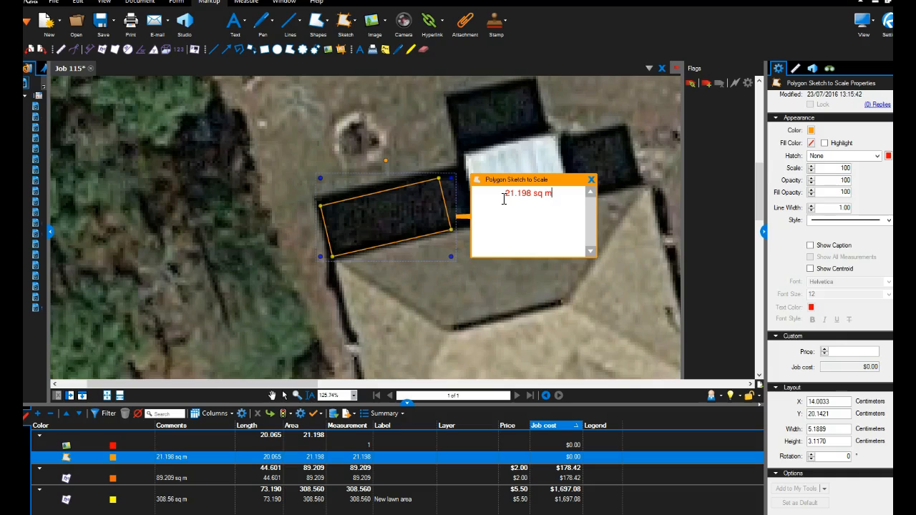
click(591, 179)
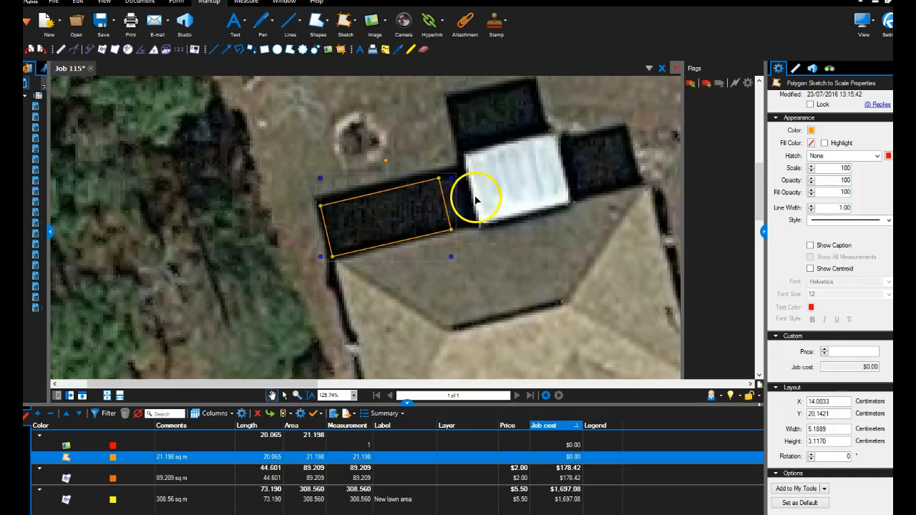
Label the polygon sketch behind the house New timber deck and set its price to $150.00.
scroll(816, 136, up, 3)
click(818, 132)
text(DE)
key(BackSpace)
key(BackSpace)
key(BackSpace)
key(BackSpace)
key(BackSpace)
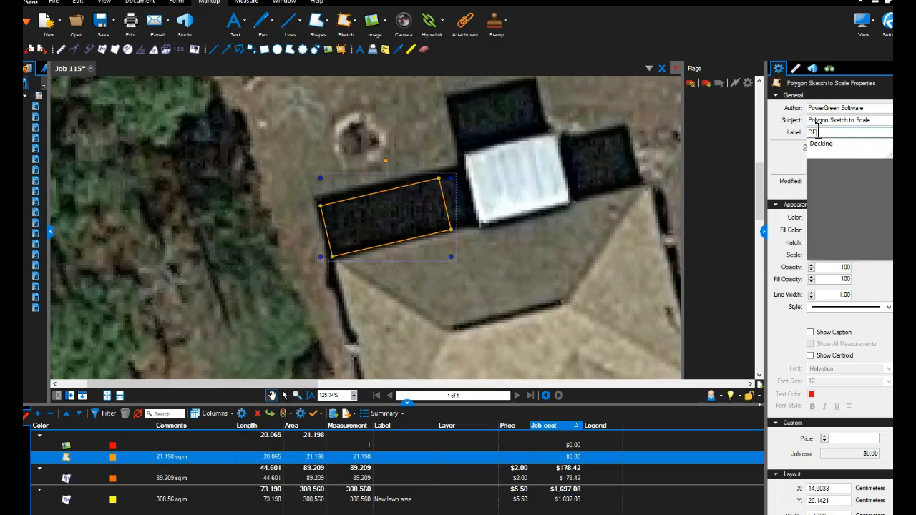
text(New ti)
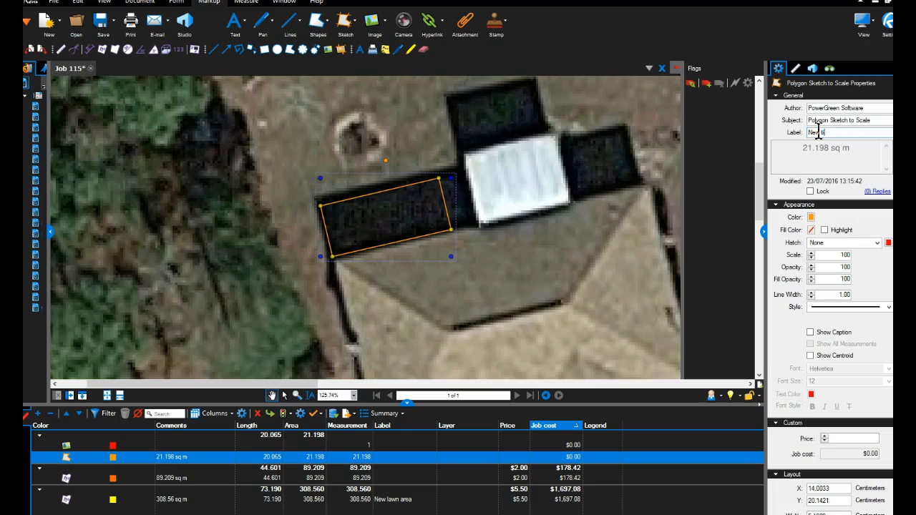
text(mber deck)
key(Return)
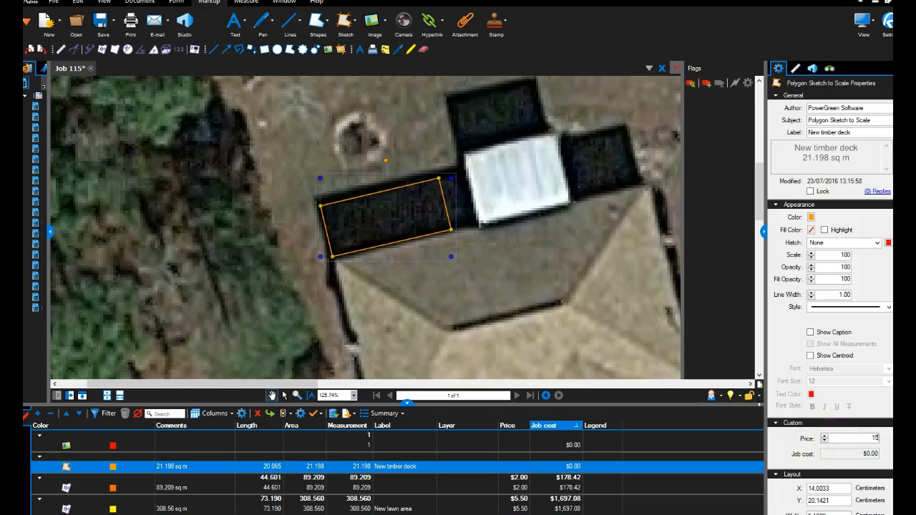
text(150)
key(Return)
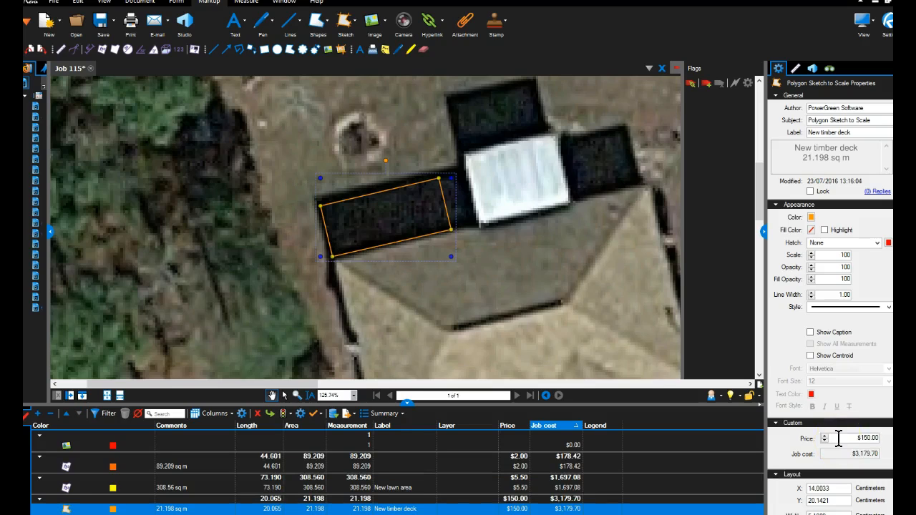
Place a count measurement with three points spaced along the tree line behind the house.
mouse_move(408, 403)
mouse_down()
mouse_move(410, 393)
mouse_move(409, 413)
mouse_up()
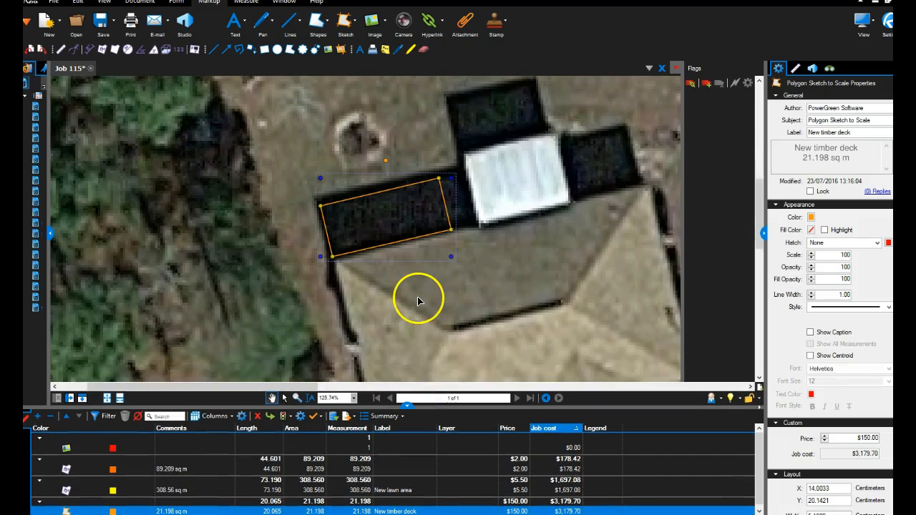
scroll(418, 301, down, 3)
scroll(465, 266, down, 2)
scroll(466, 270, up, 3)
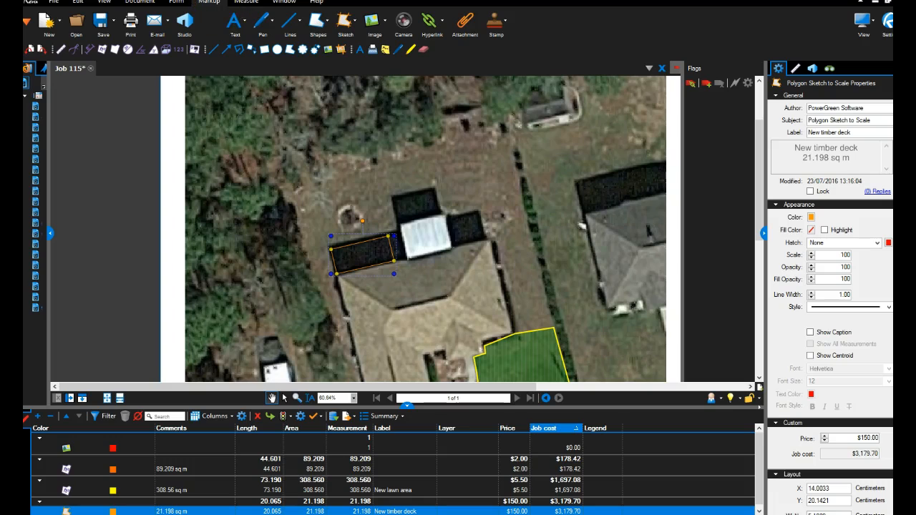
click(243, 10)
click(402, 22)
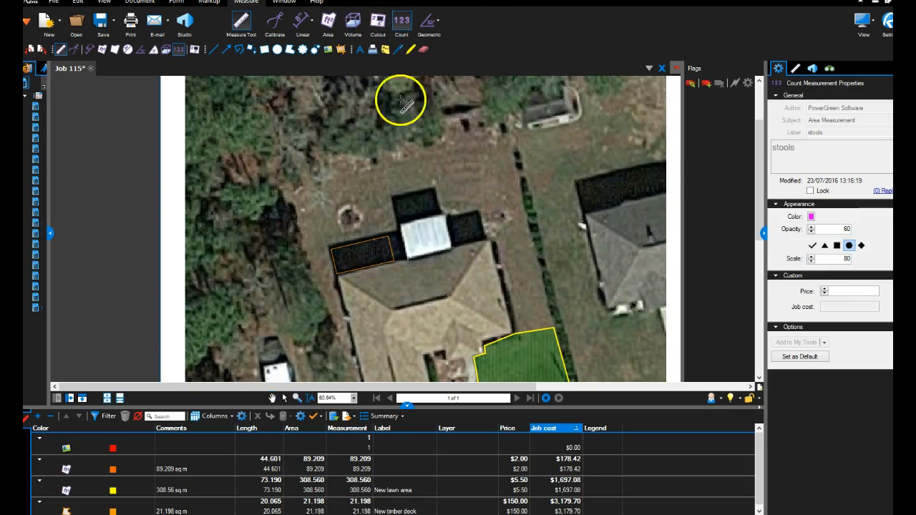
click(300, 180)
click(384, 158)
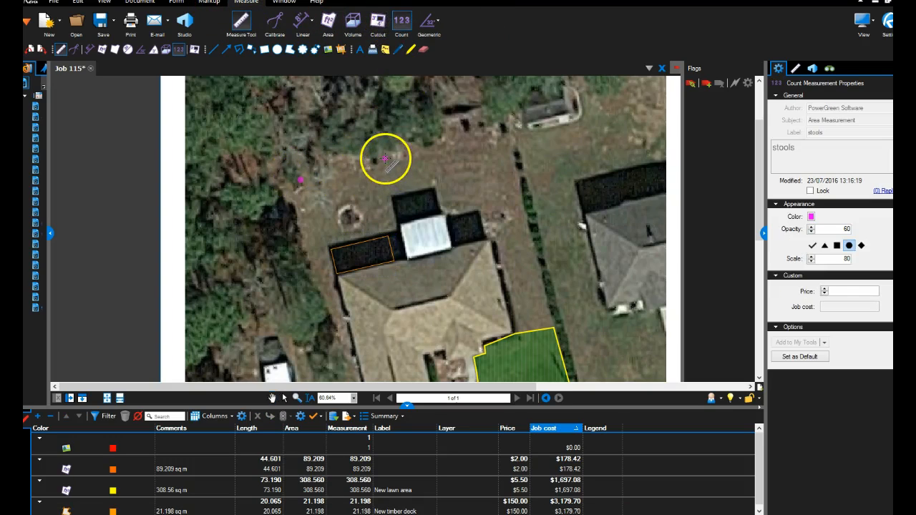
click(468, 136)
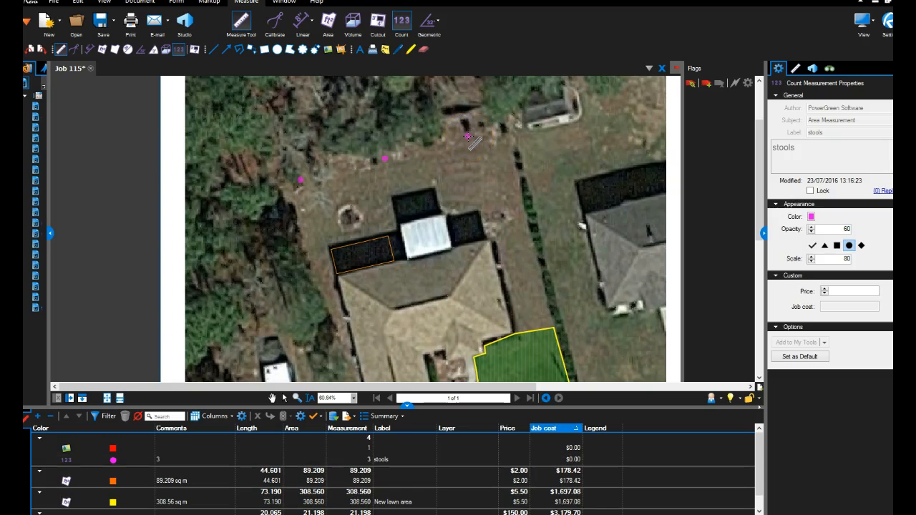
key(Escape)
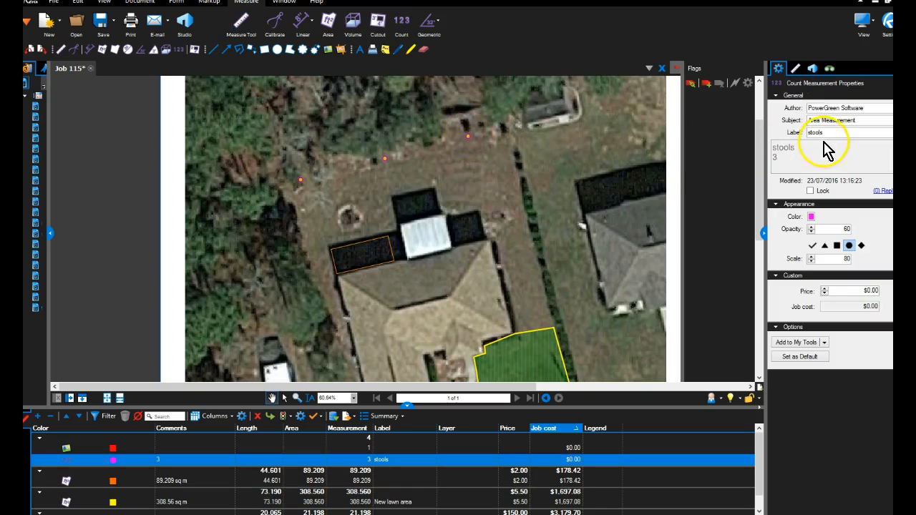
Label the three-point count Tree type A and set its price to $300.00.
double_click(821, 133)
text(Tree ly)
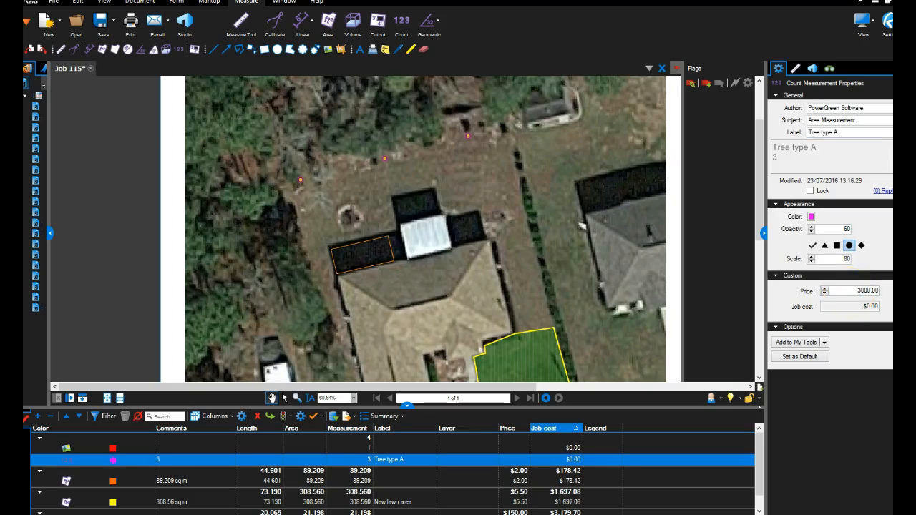
key(Return)
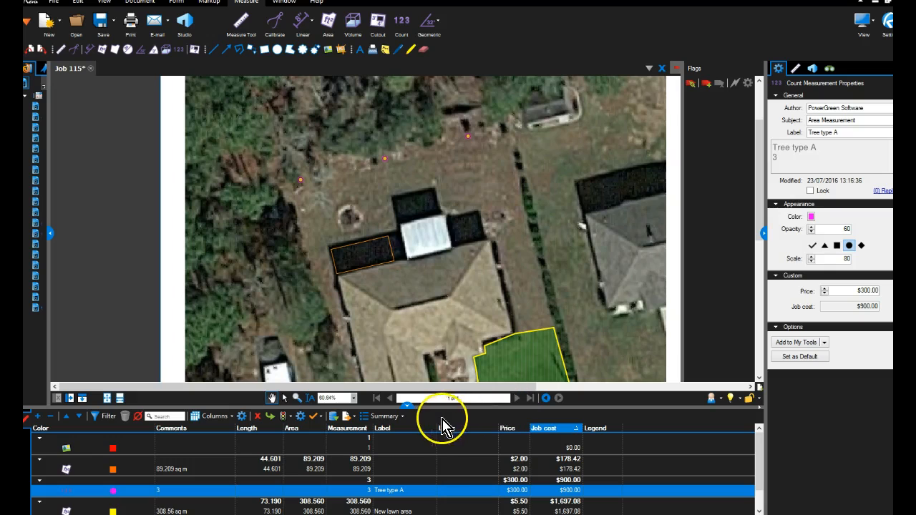
Review the marked-up site plan as a whole and enlarge the markups list to show every priced item.
click(406, 404)
scroll(436, 270, down, 4)
scroll(435, 270, down, 1)
scroll(436, 286, up, 2)
scroll(434, 292, down, 3)
drag(528, 307, 466, 304)
click(407, 512)
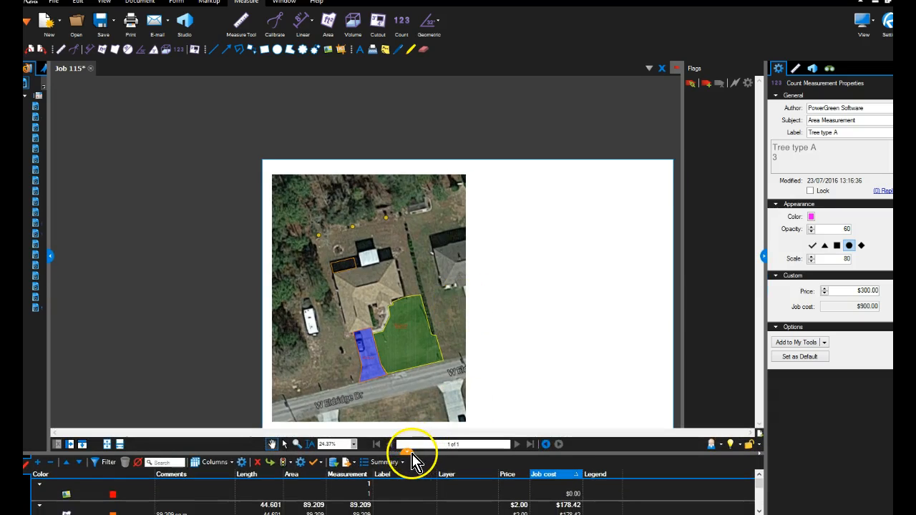
drag(413, 458, 408, 337)
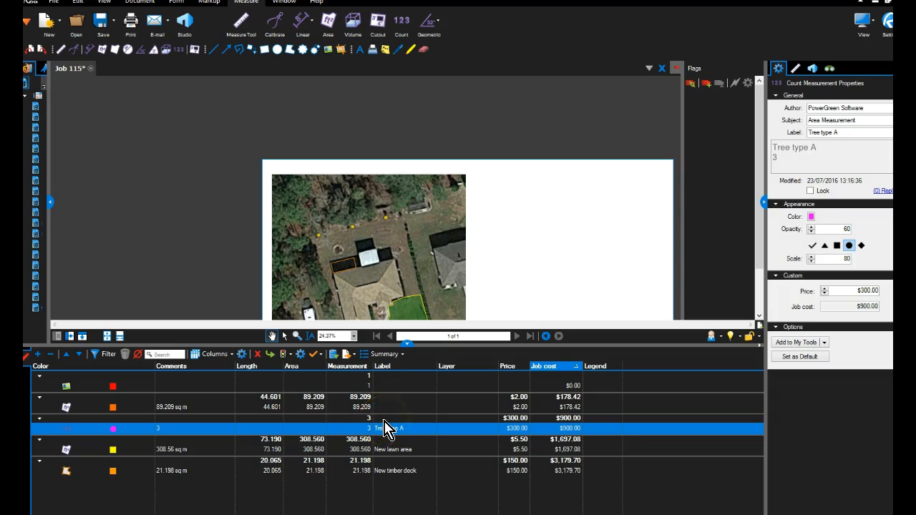
Label the blue driveway area measurement Power clean concrete.
click(516, 407)
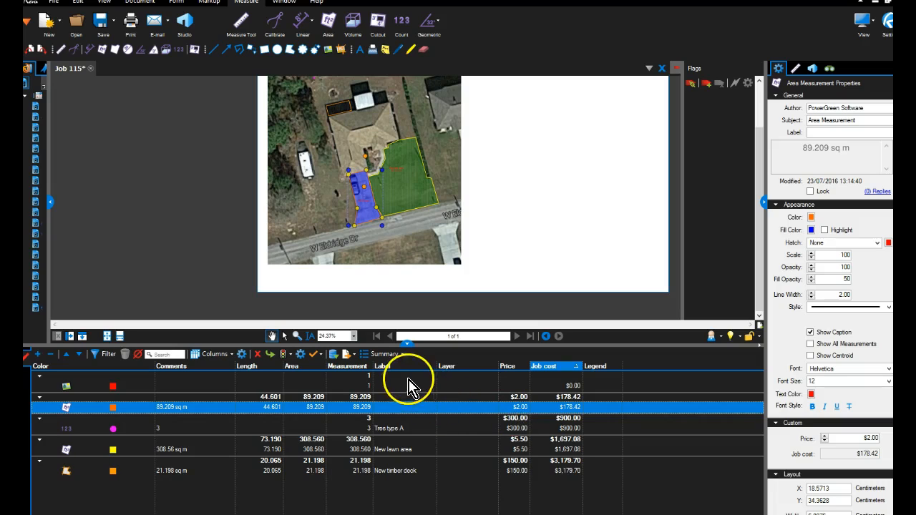
click(821, 131)
text(Power)
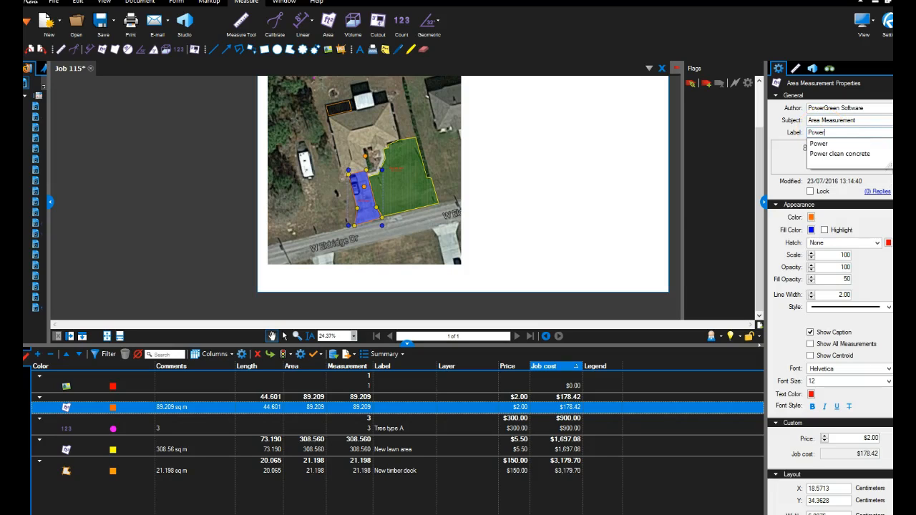
key(Down)
key(Return)
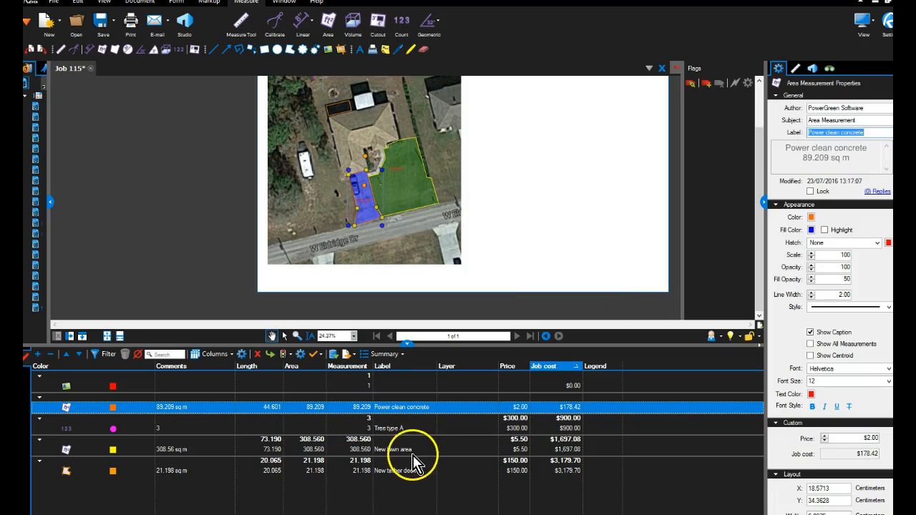
Try to export a CSV summary of all markups over the existing Job 115 file.
click(403, 364)
click(403, 378)
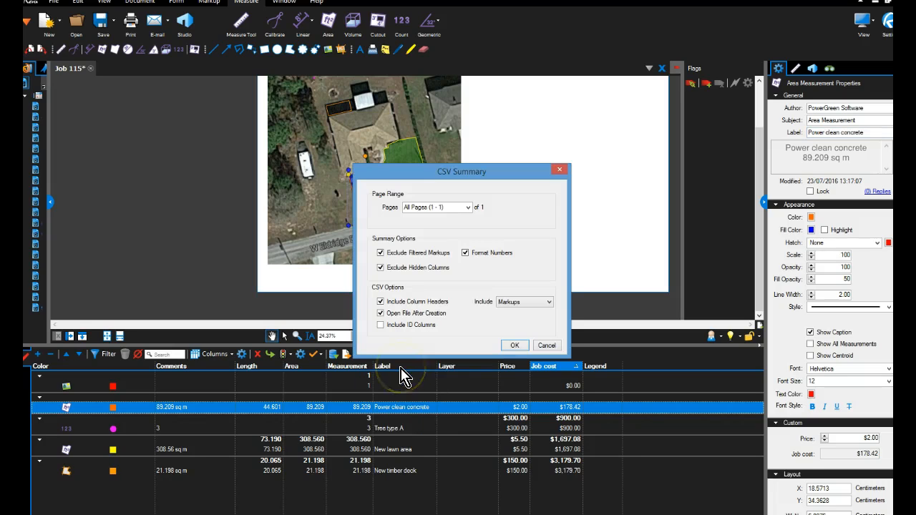
click(511, 346)
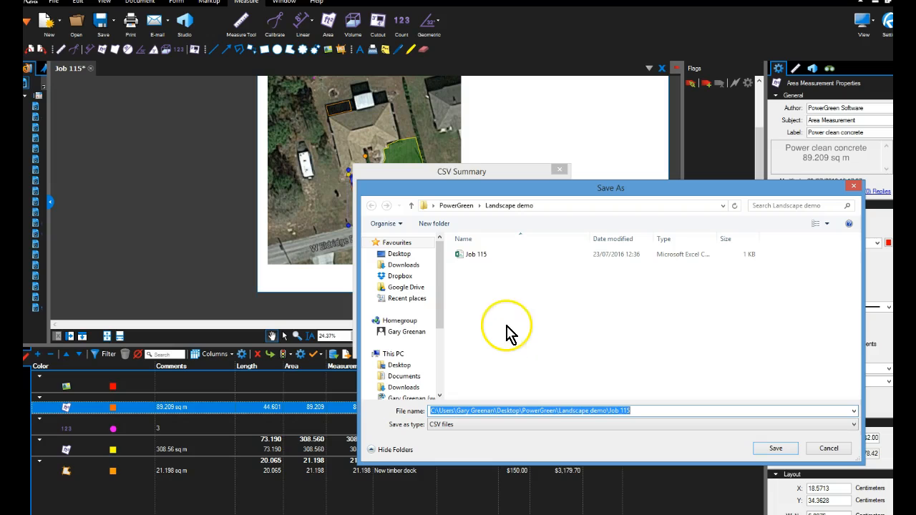
click(480, 259)
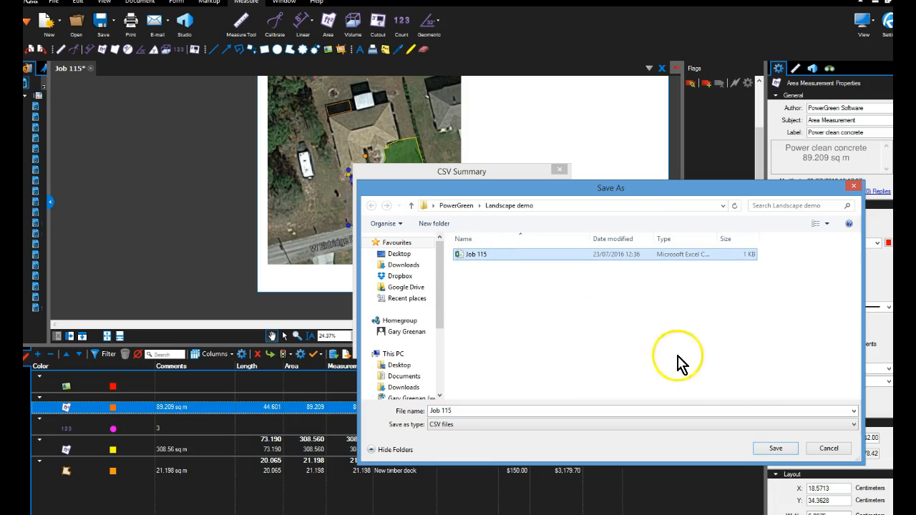
click(763, 448)
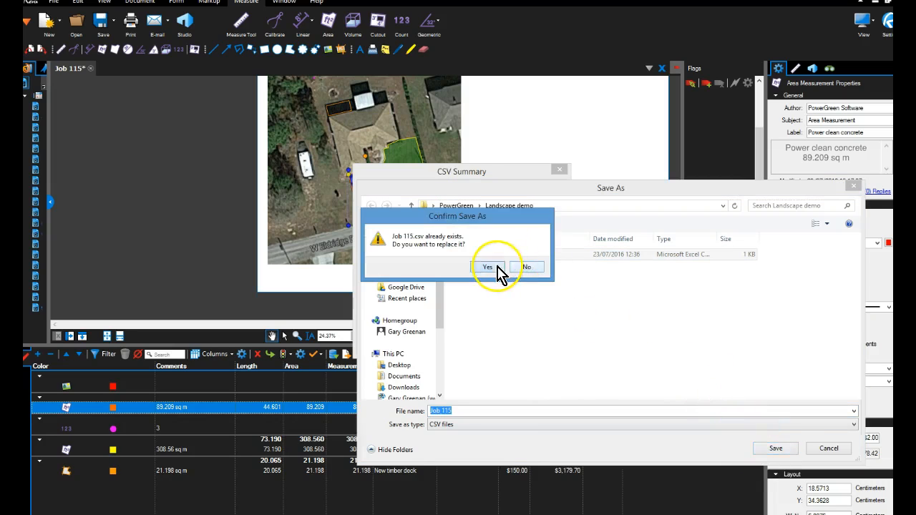
click(494, 269)
click(465, 280)
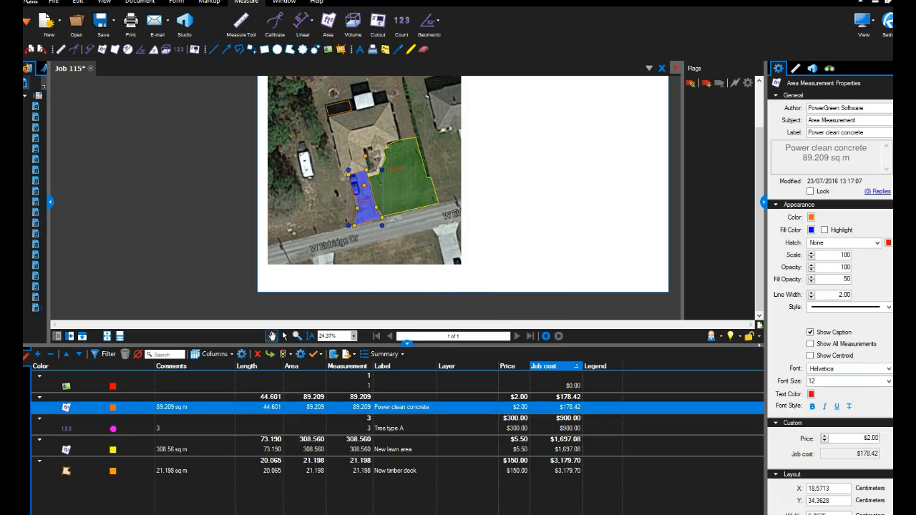
Export a CSV summary of the markups on all pages as job116 in the Landscape demo folder.
click(386, 355)
click(400, 369)
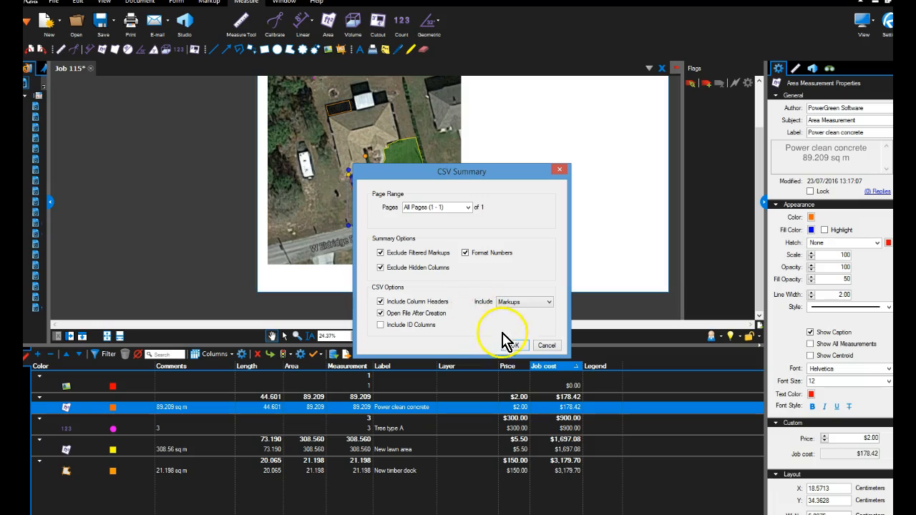
click(512, 346)
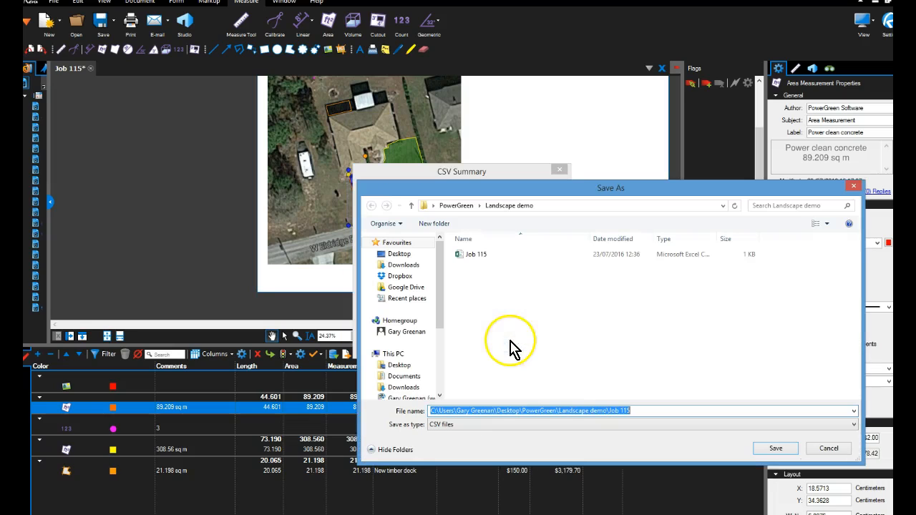
click(478, 256)
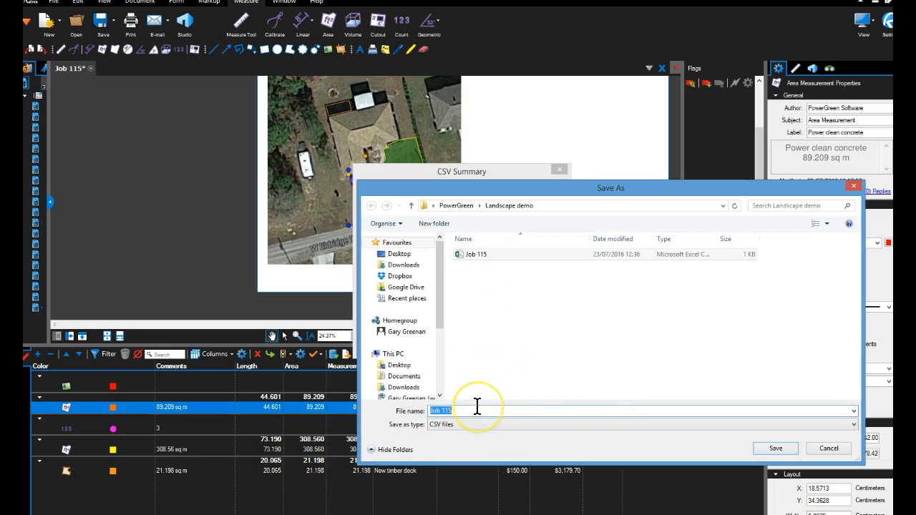
text(Job1)
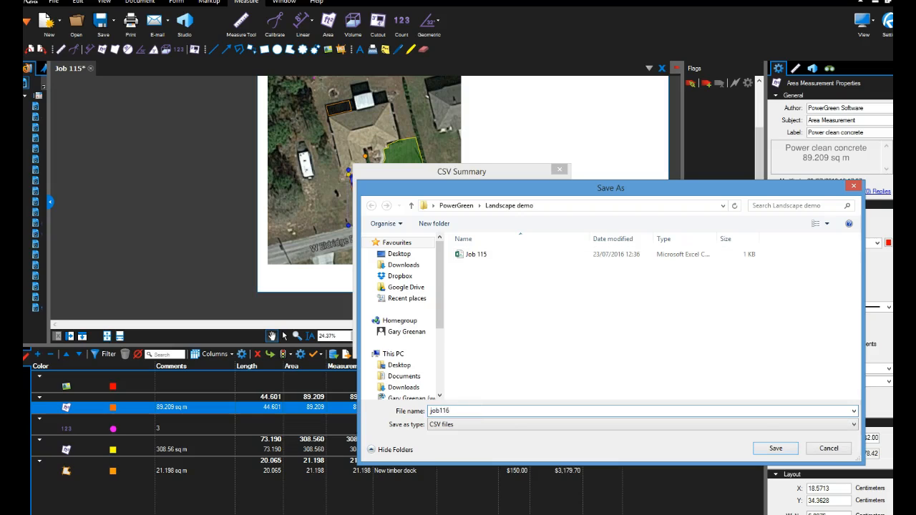
key(Return)
In the exported job116 sheet in Excel, delete the Color, Comments and Length columns.
click(155, 232)
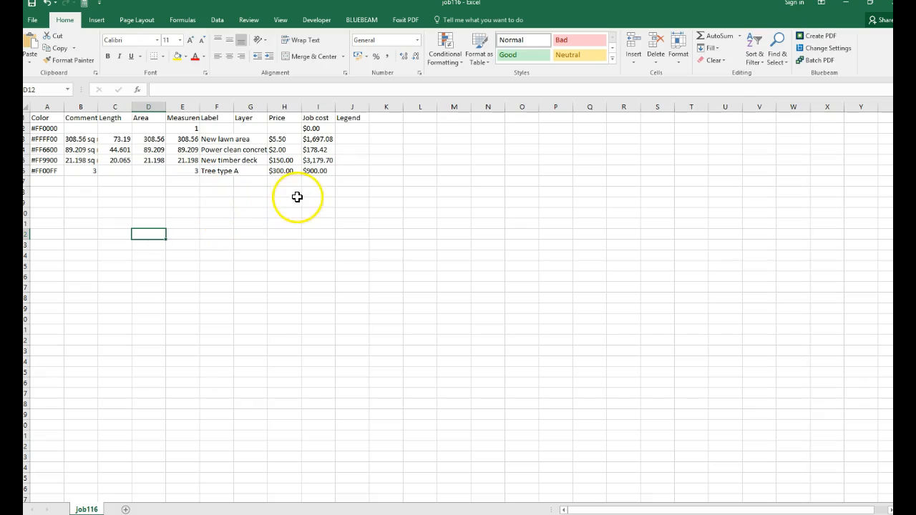
drag(55, 107, 103, 106)
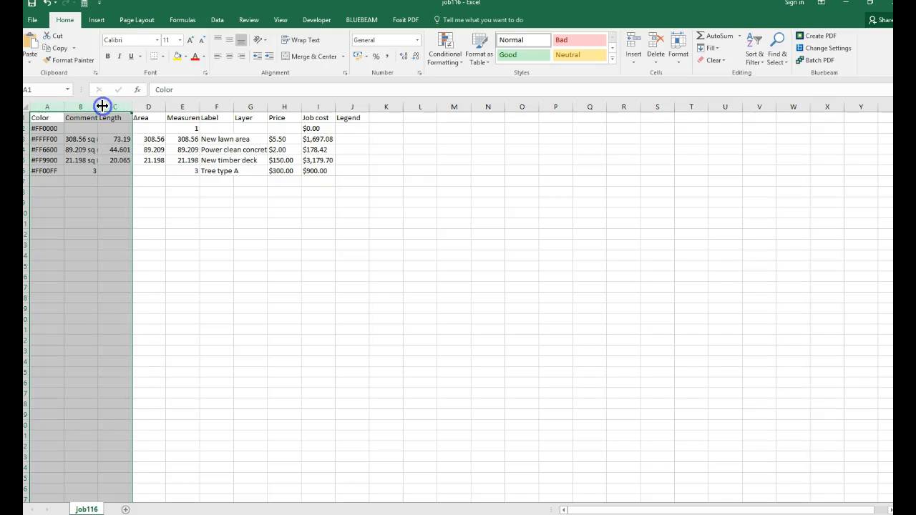
right_click(104, 106)
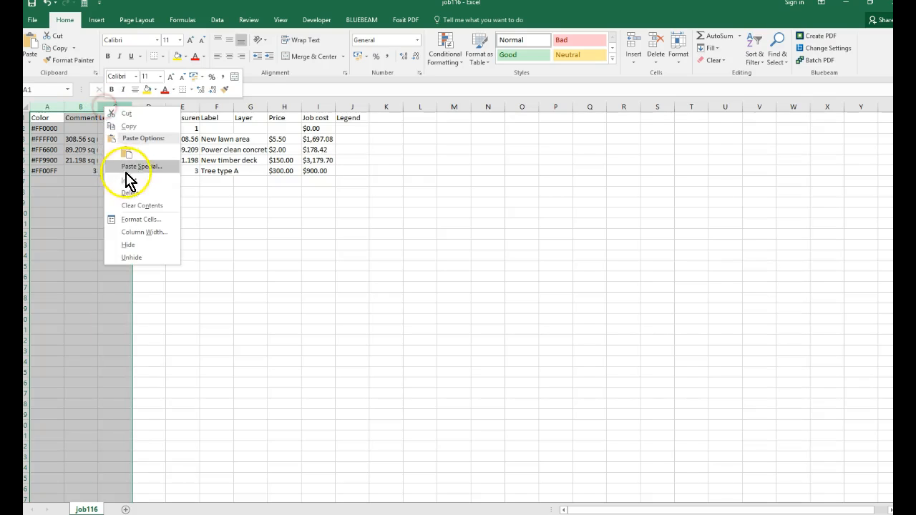
click(127, 189)
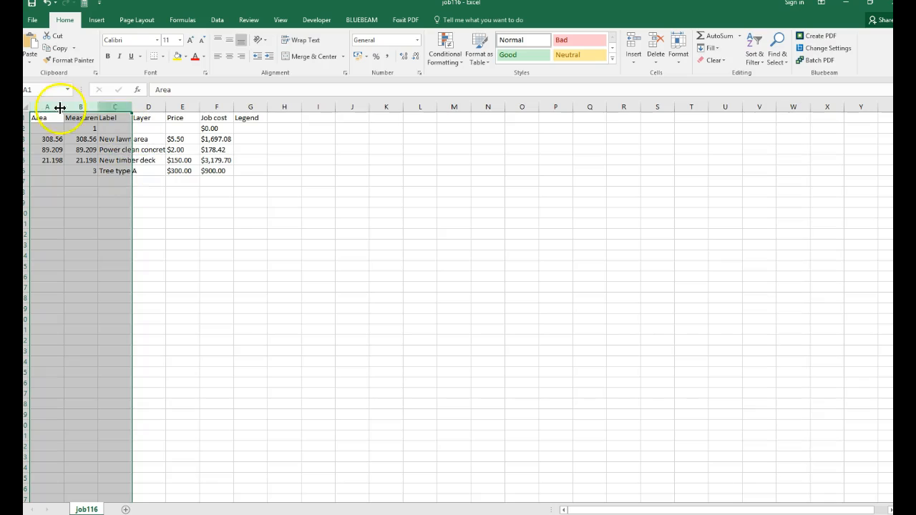
Autofit the widths of all columns in the job116 sheet to their contents.
click(27, 106)
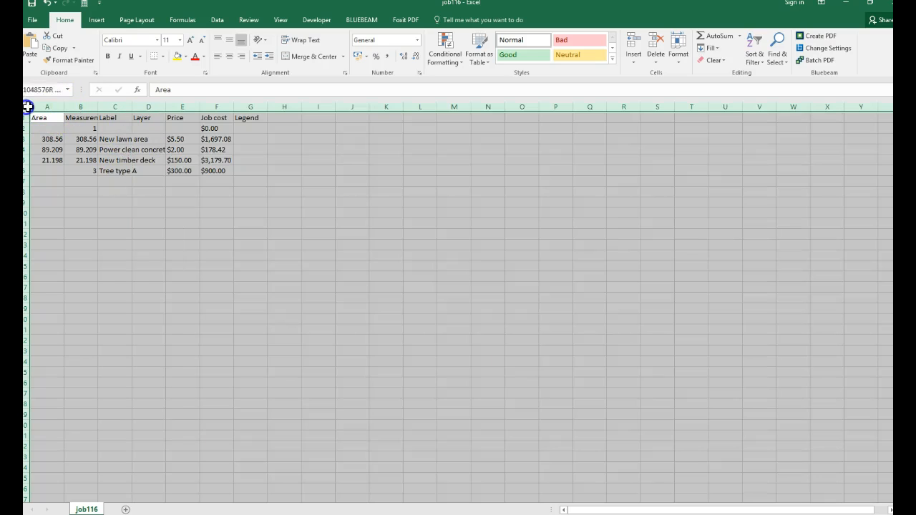
double_click(64, 109)
click(180, 222)
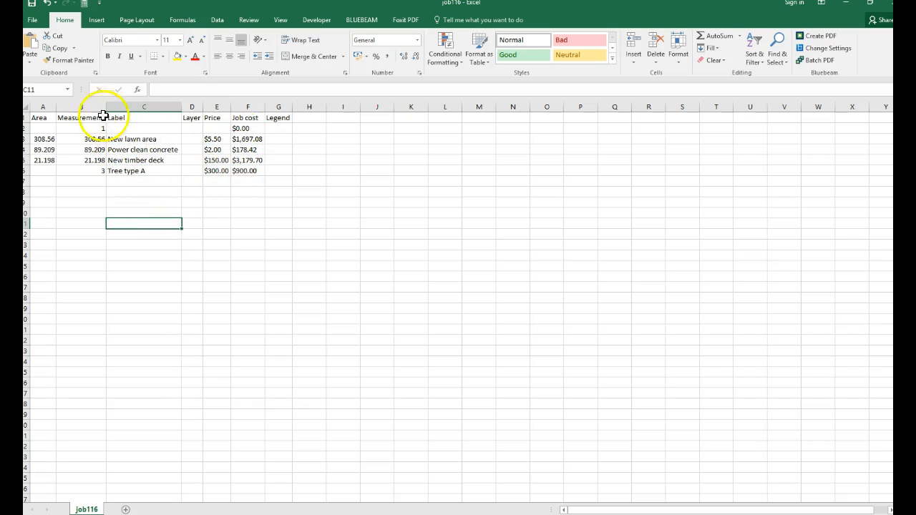
Rename the Label column heading to Job task and clear the Layer heading beside it.
click(134, 118)
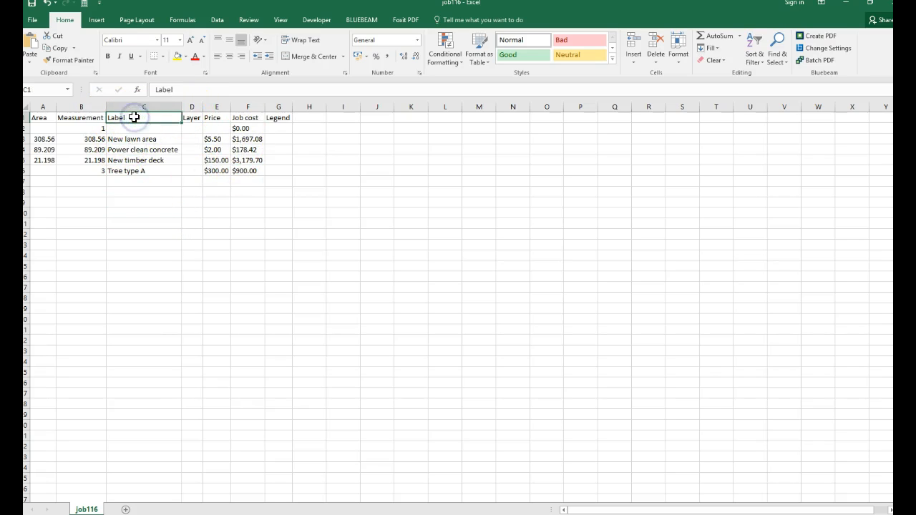
text(Job task)
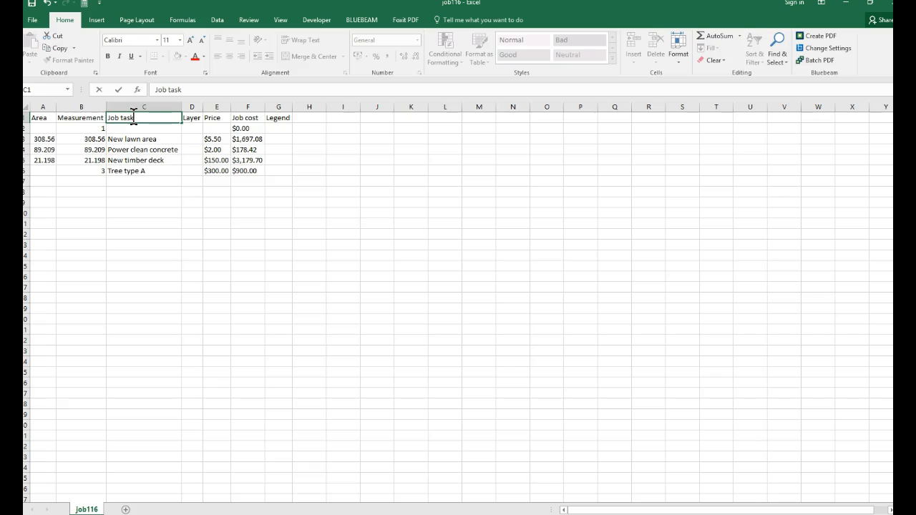
key(Tab)
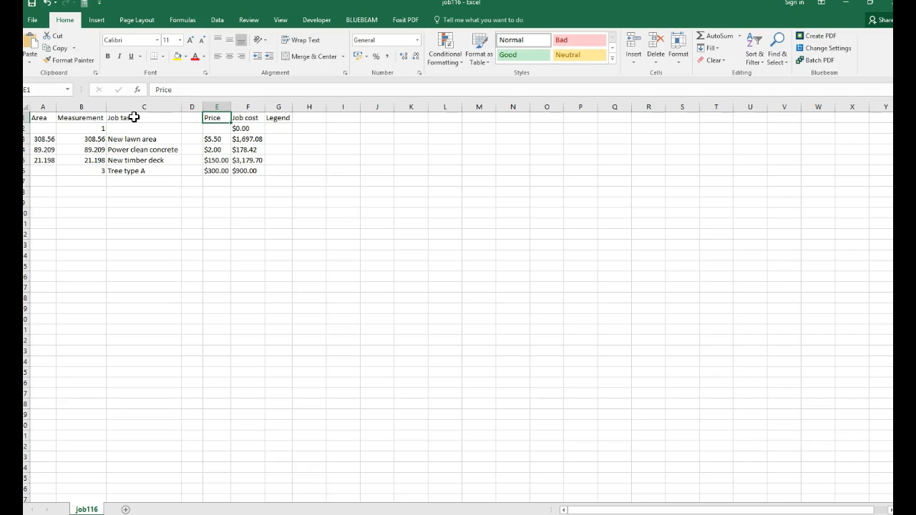
Delete the Price column from the job116 sheet and clear the Legend heading.
click(217, 108)
right_click(218, 107)
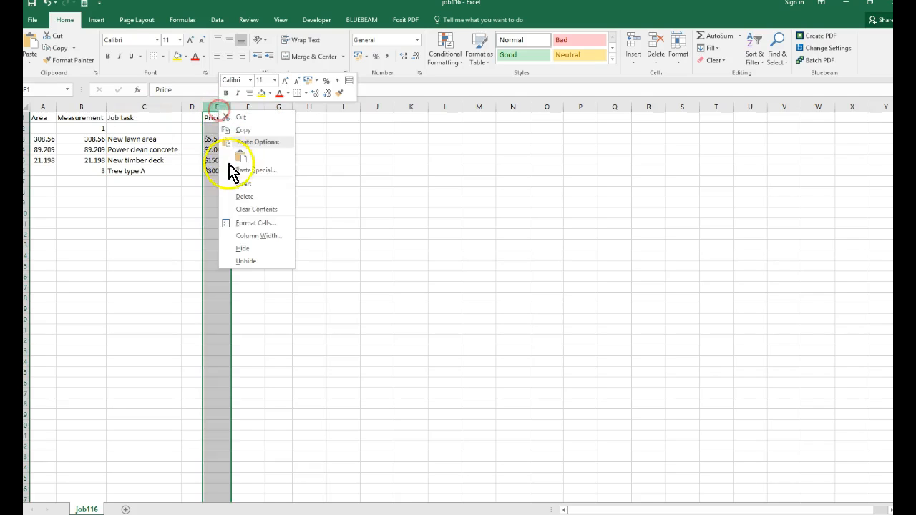
click(236, 197)
drag(249, 107, 258, 108)
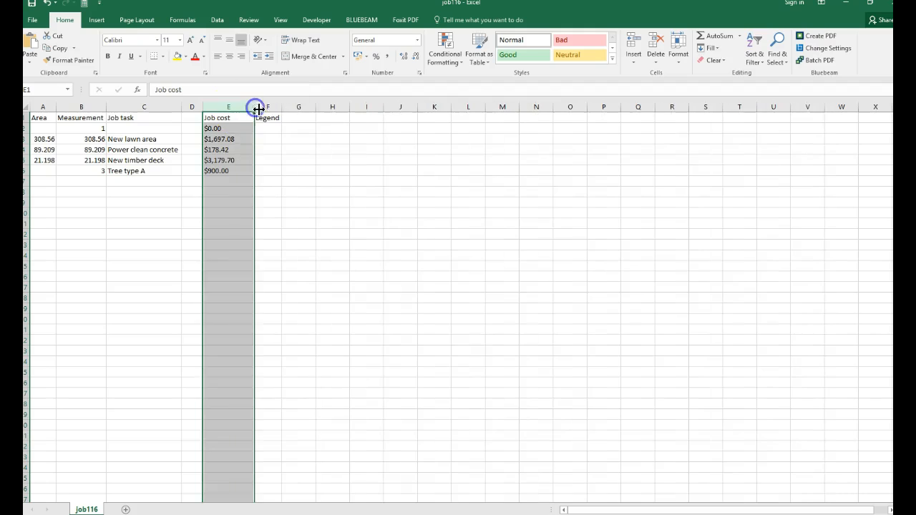
click(264, 116)
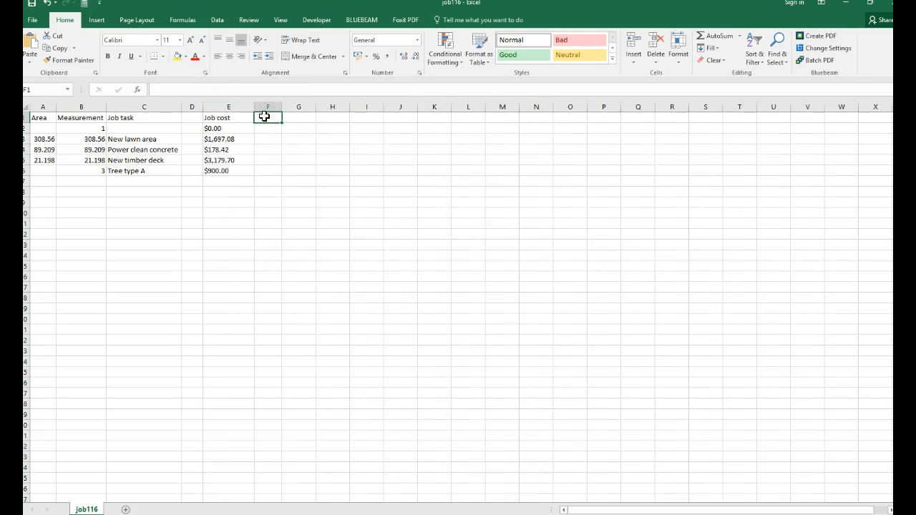
Hide the empty column D and row 2, which has no job task.
click(166, 151)
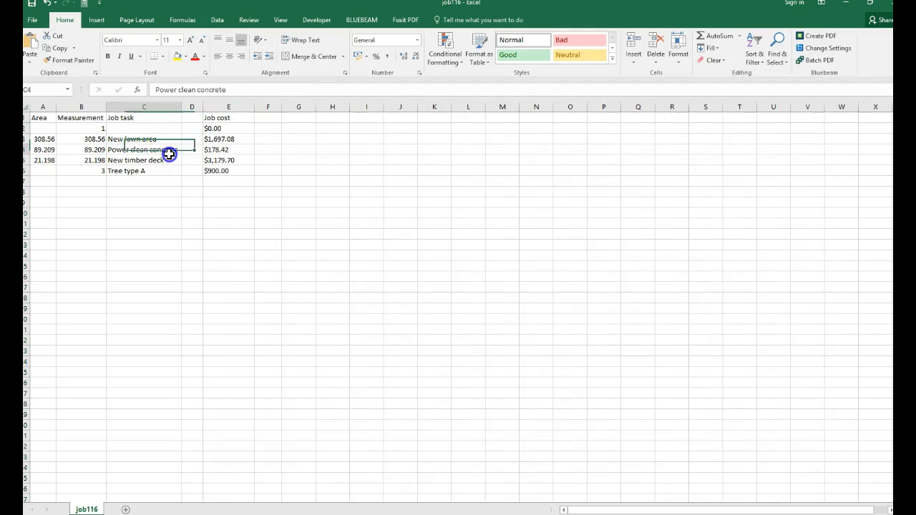
click(188, 106)
right_click(188, 109)
click(217, 243)
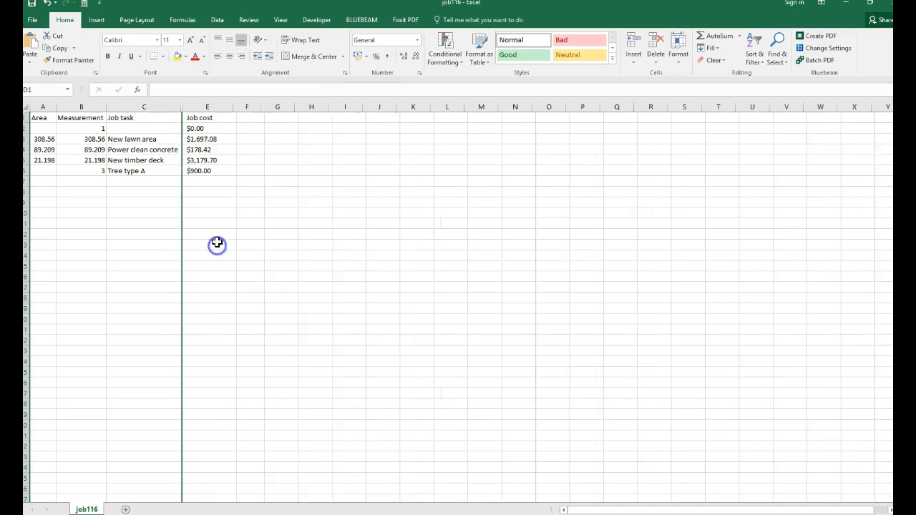
click(149, 223)
click(133, 119)
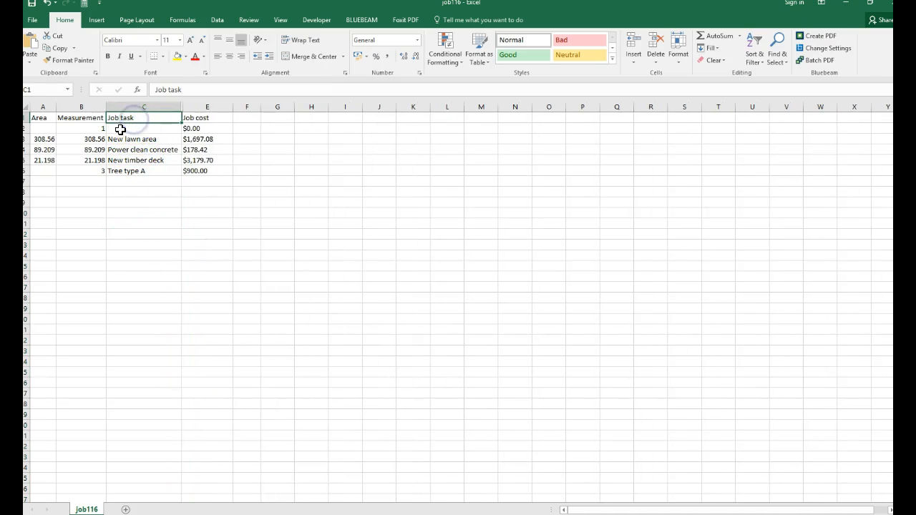
click(29, 128)
right_click(25, 127)
click(62, 266)
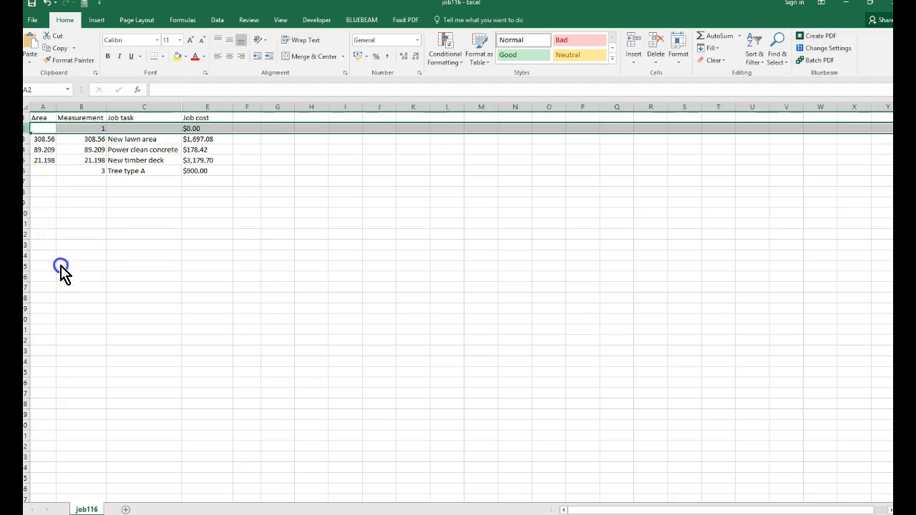
Make the Job task and Job cost headings bold.
click(139, 212)
click(133, 170)
click(136, 118)
click(153, 206)
drag(169, 117, 193, 117)
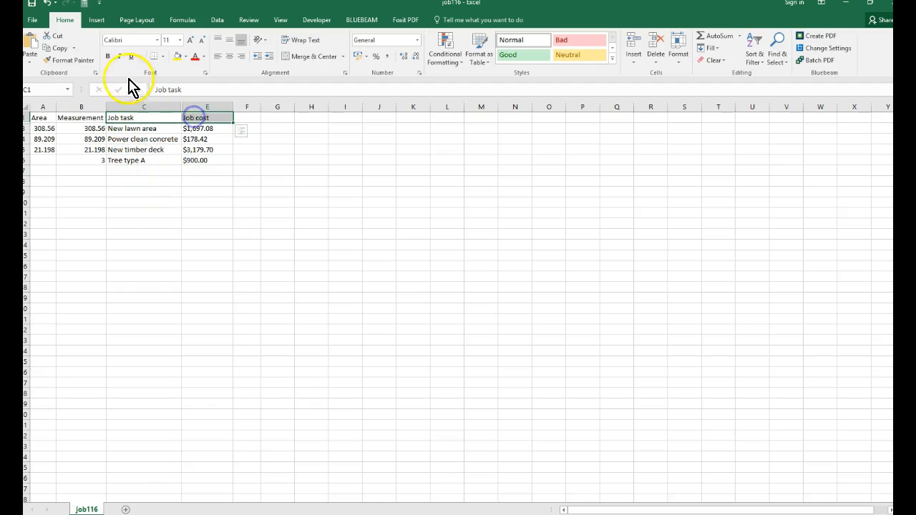
click(108, 56)
click(162, 191)
Copy the Job task and Job cost table, from the headings down to the Tree type A row.
drag(165, 118, 196, 155)
right_click(198, 153)
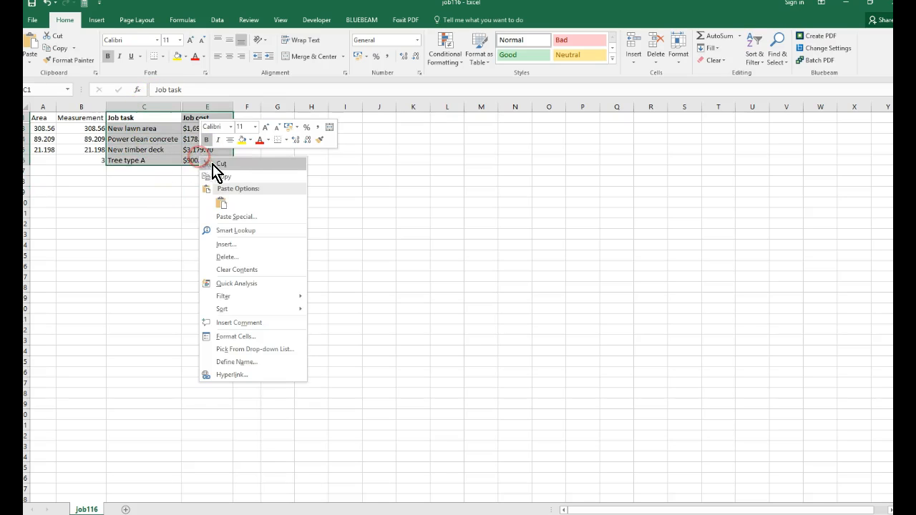
click(219, 176)
Switch to Bluebeam Revu and paste the copied table beside the satellite image, near the page's lower edge.
key(alt+Tab)
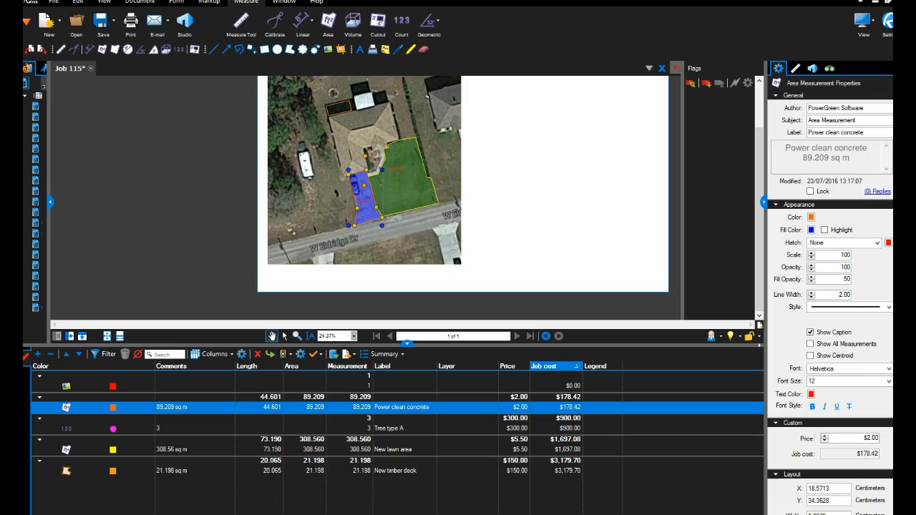
scroll(529, 240, up, 1)
drag(528, 240, 450, 284)
scroll(450, 284, down, 3)
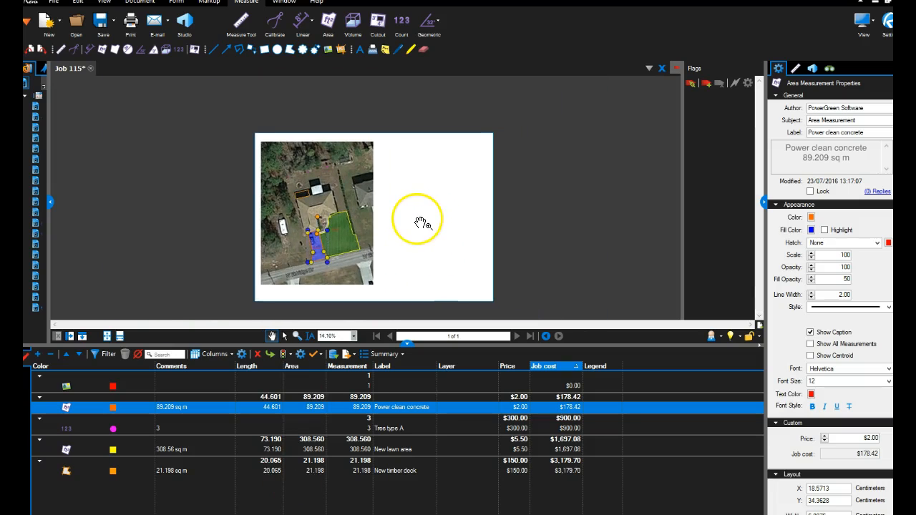
scroll(419, 221, up, 1)
right_click(386, 136)
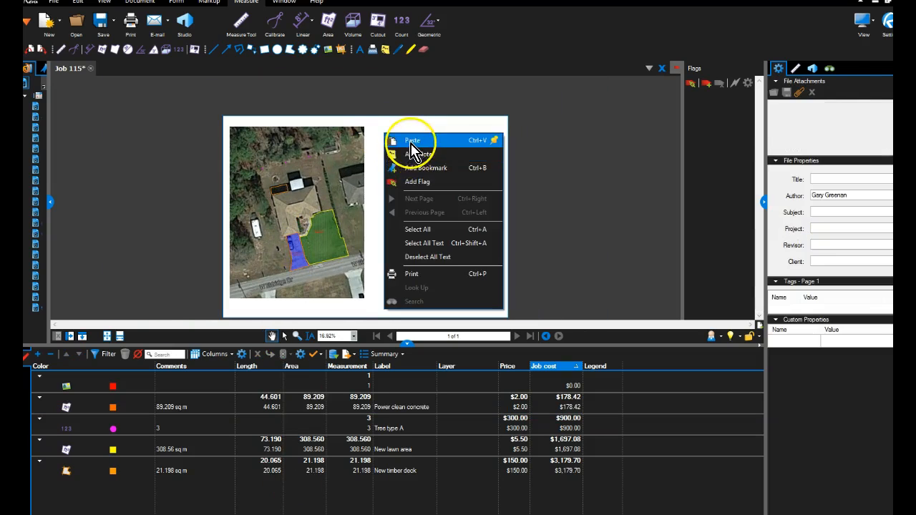
click(404, 139)
drag(411, 125, 398, 291)
key(Escape)
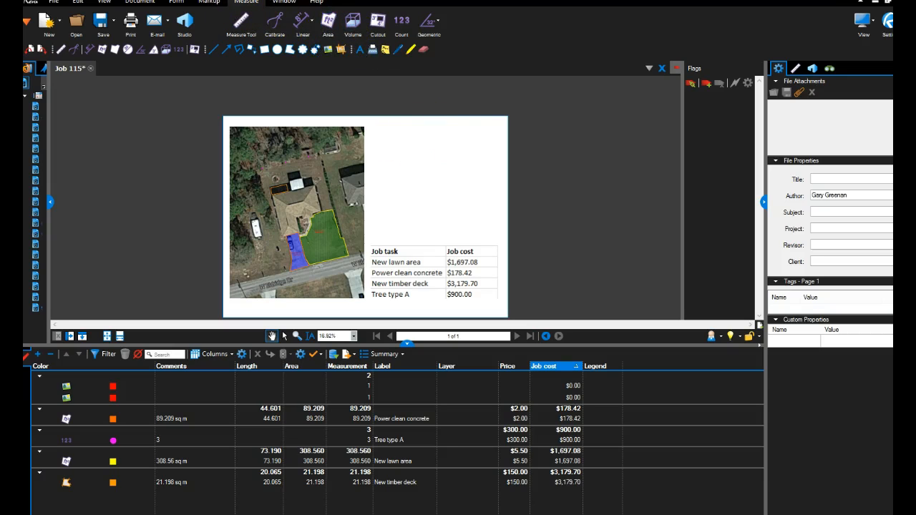
Draw a rectangle about 82.2 by 57.2 cm as a border around the page contents.
click(214, 4)
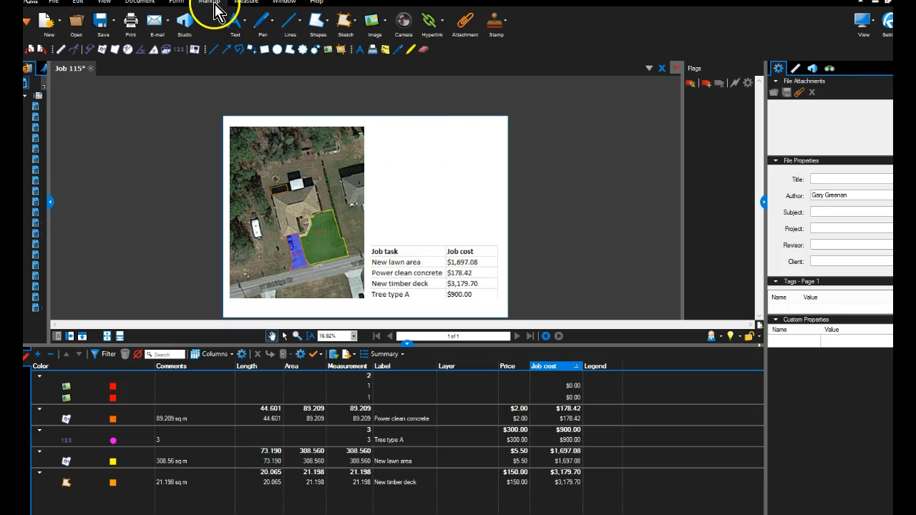
click(322, 28)
click(331, 38)
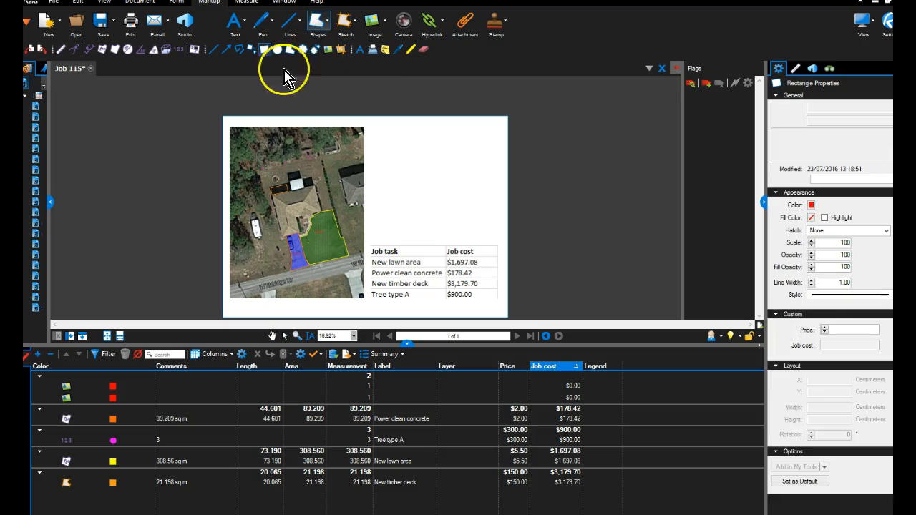
scroll(283, 74, down, 2)
scroll(259, 93, up, 5)
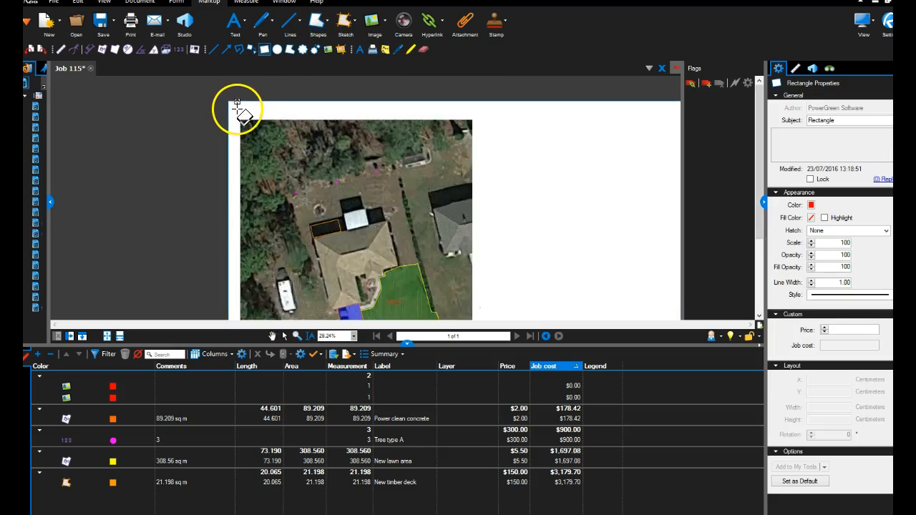
scroll(231, 107, down, 5)
drag(231, 107, 406, 228)
scroll(401, 224, up, 3)
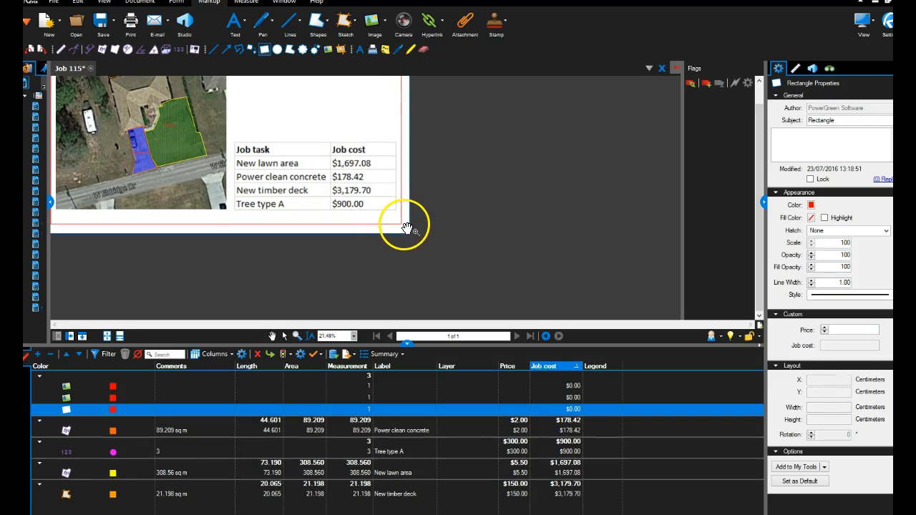
Set the border rectangle's colour to black and its line width to 10.
click(812, 207)
click(823, 233)
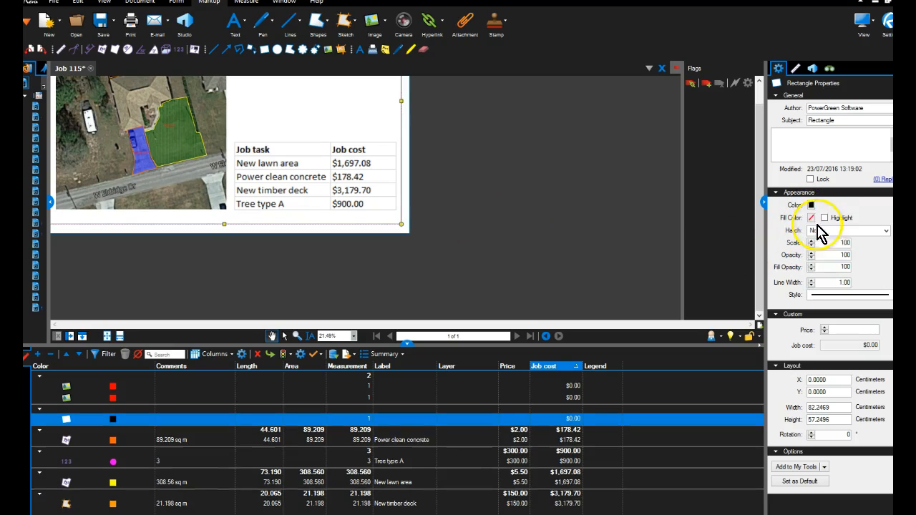
click(811, 280)
click(811, 280)
click(811, 281)
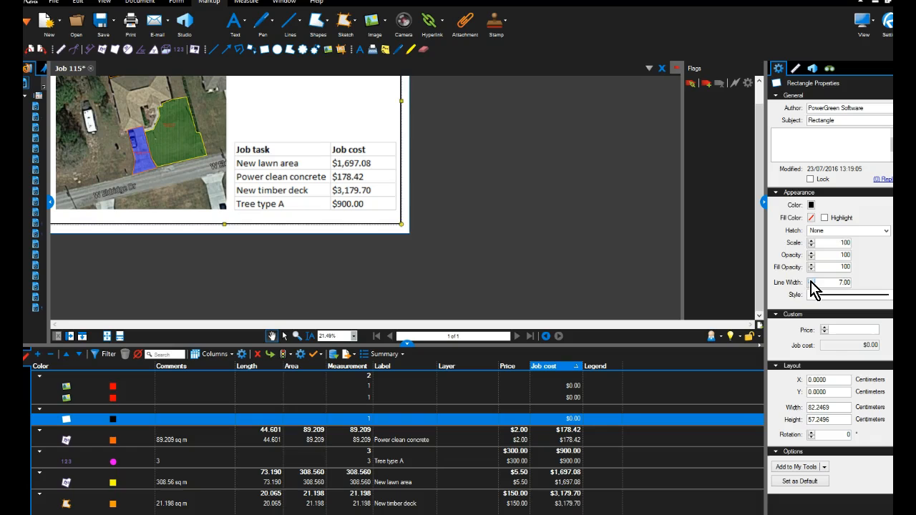
click(812, 281)
scroll(477, 171, down, 2)
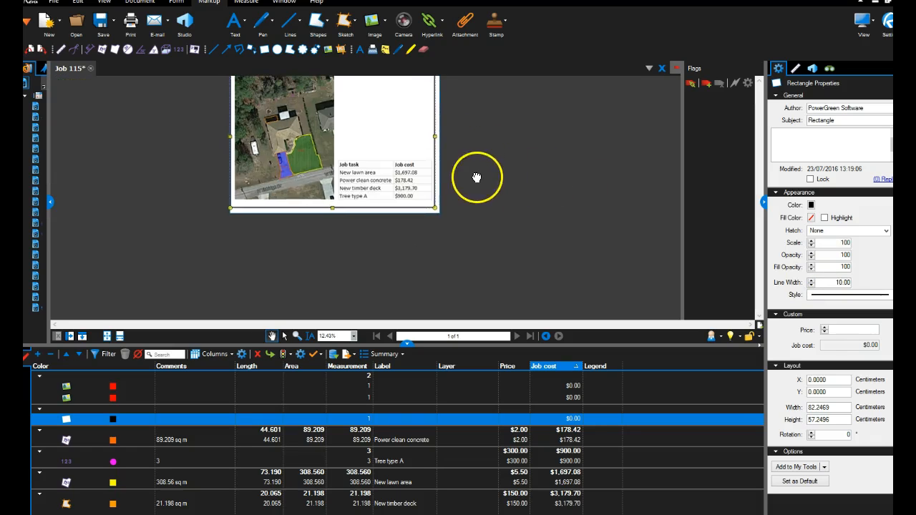
click(370, 150)
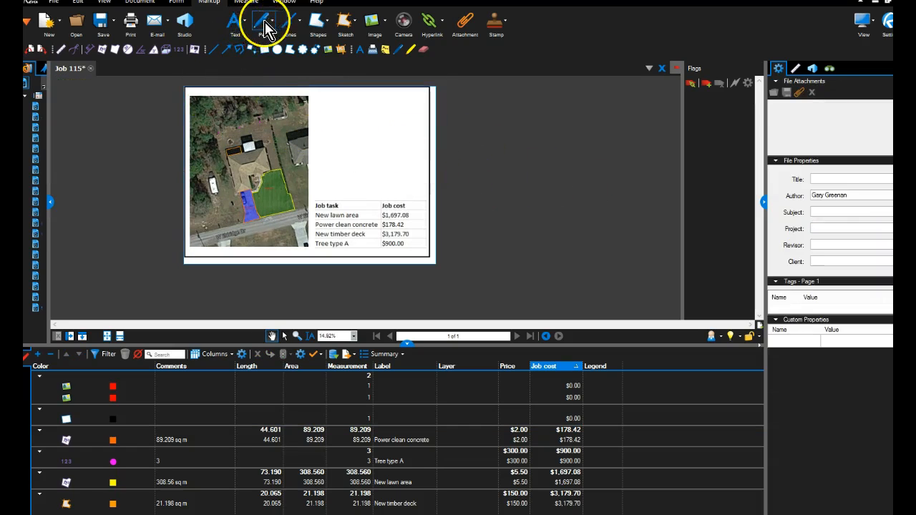
Add a text box about 18.6 cm wide reading BID PRESENTATION over the satellite image's upper left corner.
click(243, 27)
click(255, 77)
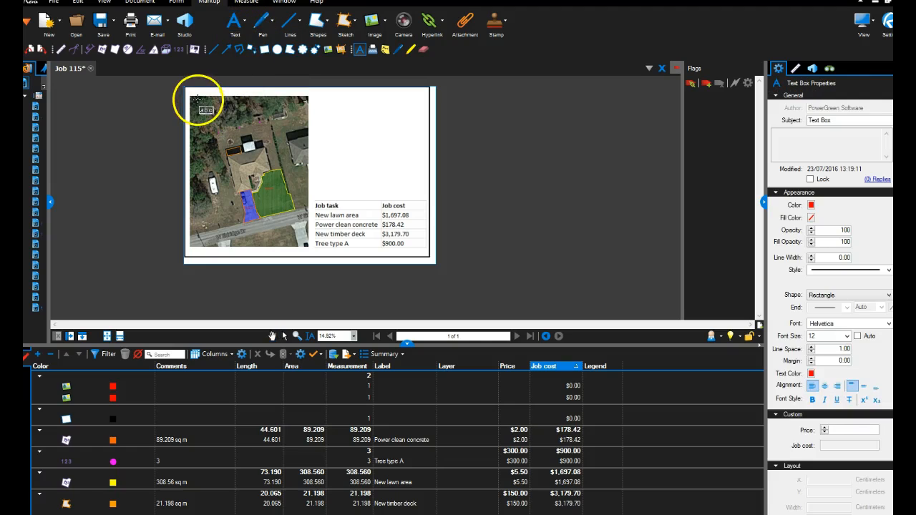
drag(198, 99, 254, 114)
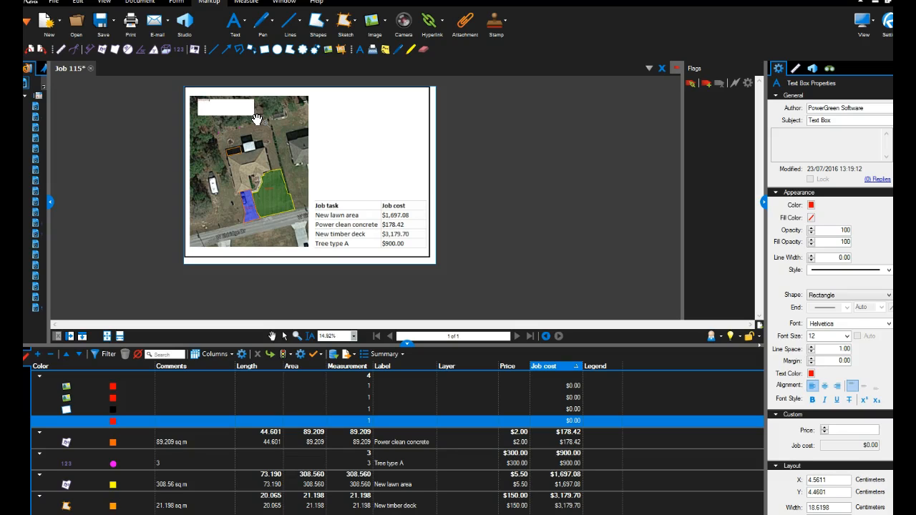
scroll(205, 109, up, 5)
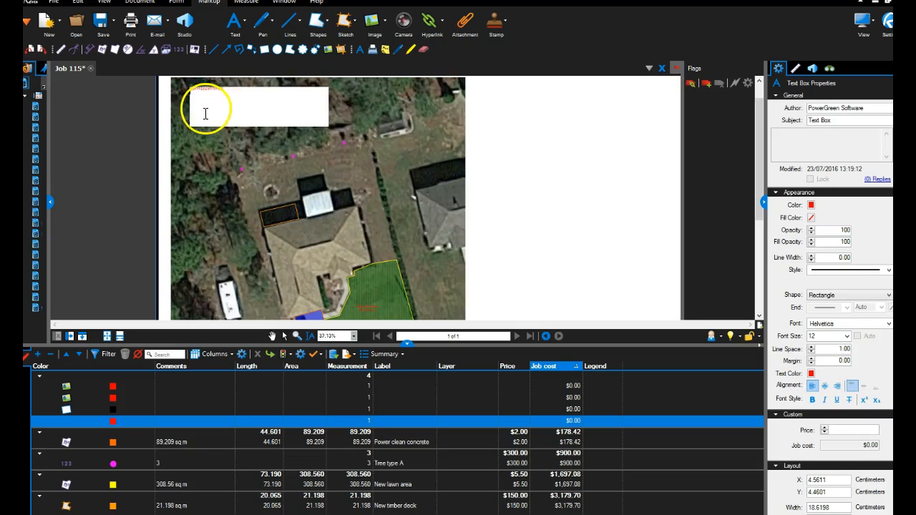
click(223, 87)
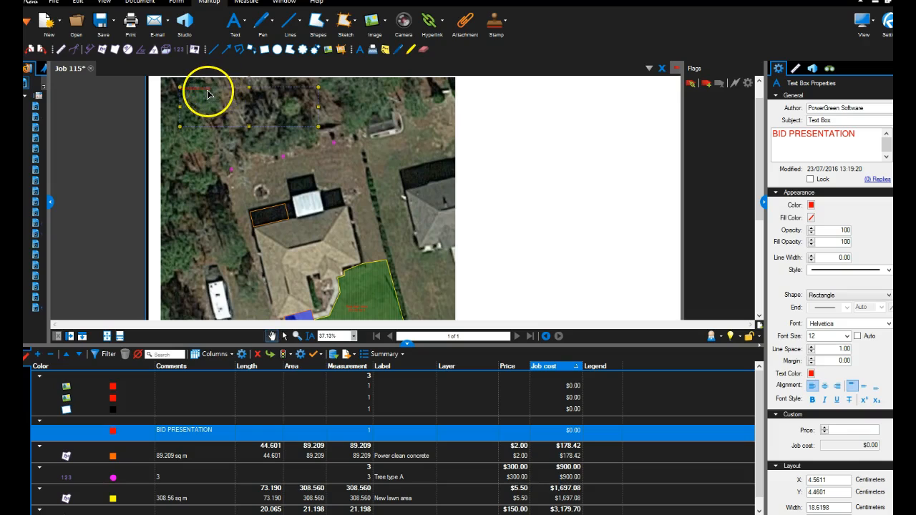
Set the BID PRESENTATION text to font size 60 and a golden yellow text colour.
double_click(207, 94)
drag(213, 90, 209, 88)
double_click(202, 92)
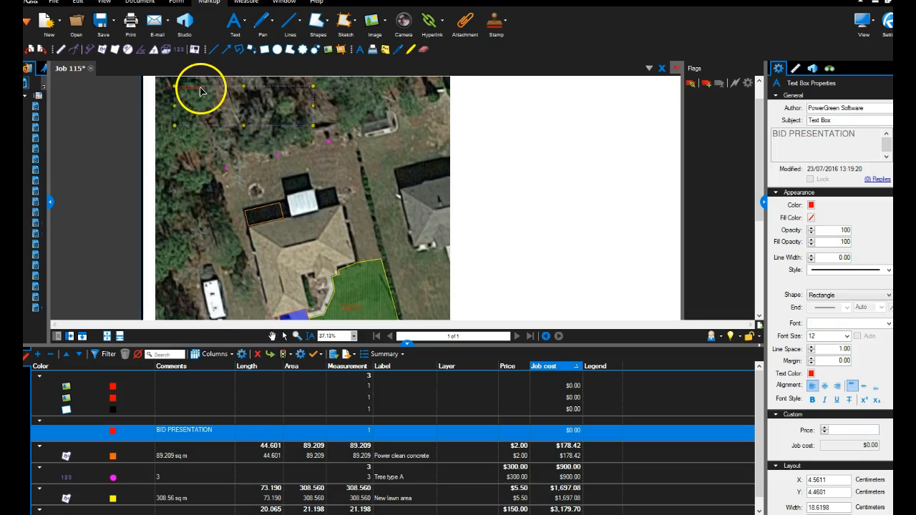
double_click(203, 92)
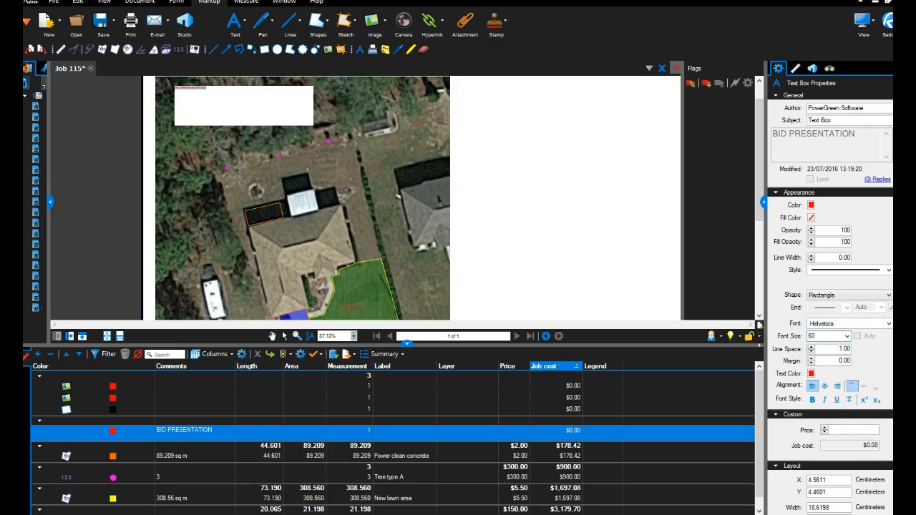
key(Return)
click(812, 374)
click(830, 427)
click(296, 115)
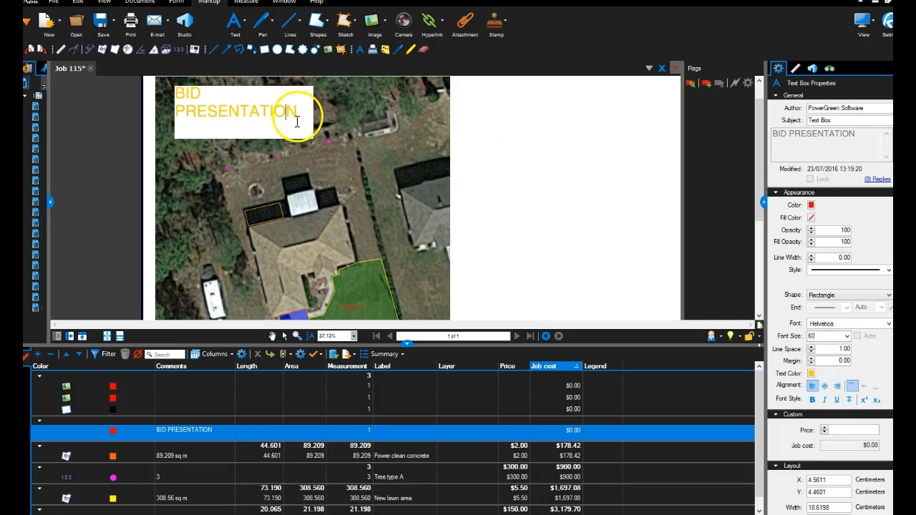
Widen the BID PRESENTATION text box to about 24.2 cm and make its text bold italic.
key(Escape)
drag(312, 118, 354, 115)
drag(274, 131, 262, 102)
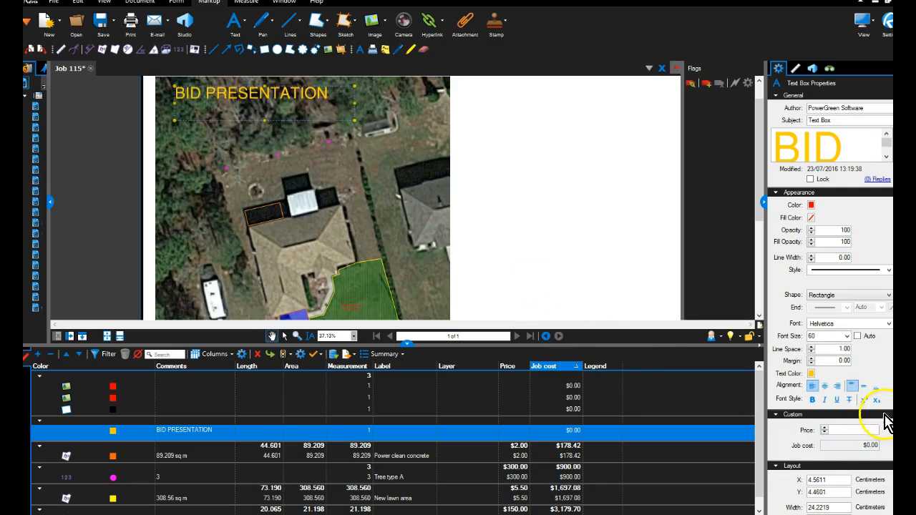
click(812, 399)
click(824, 400)
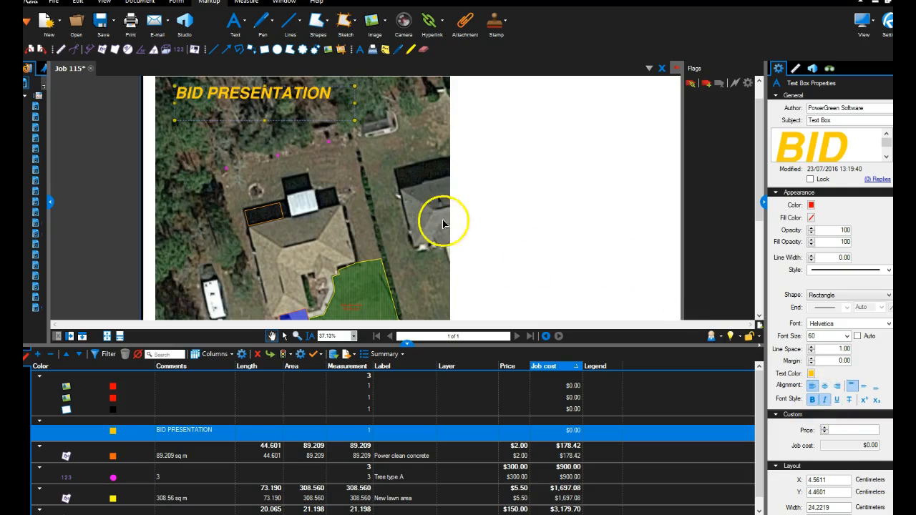
Duplicate the BID PRESENTATION title, place the copy just above the cost table and change its text to BID ESTIMATE.
scroll(500, 201, down, 3)
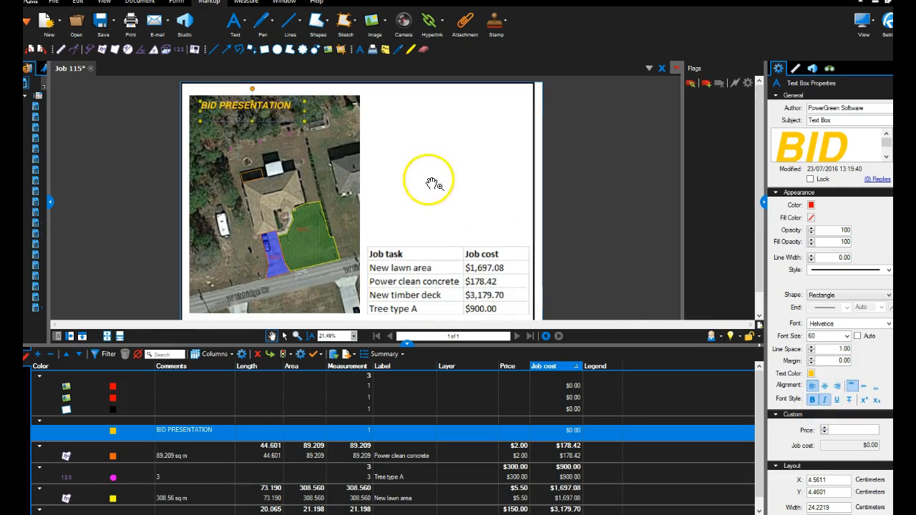
click(433, 185)
click(267, 106)
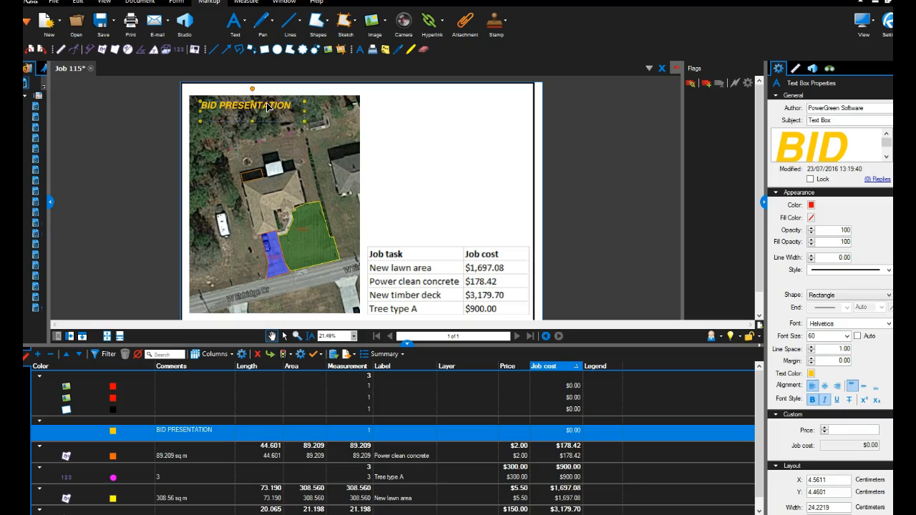
key(ctrl+v)
drag(313, 90, 409, 229)
double_click(412, 232)
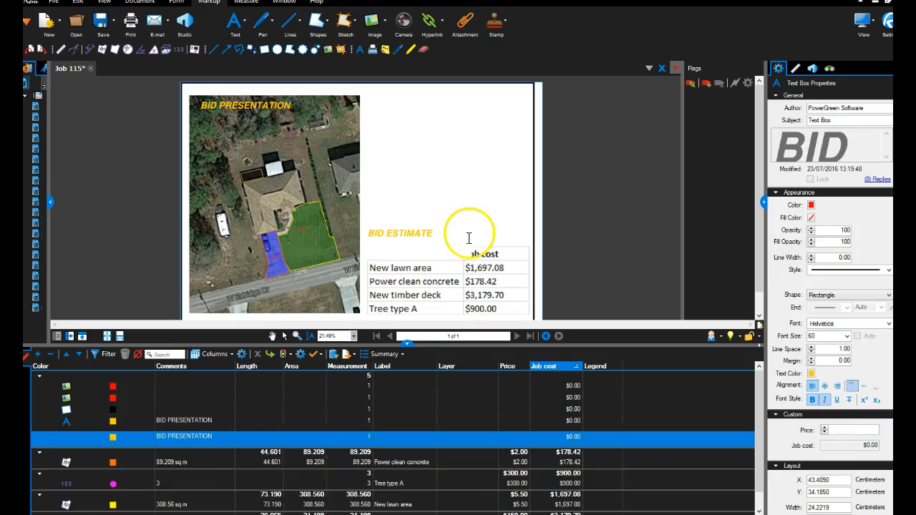
click(469, 203)
Pull the border rectangle's left and top edges inward so it measures about 81.0 by 55.9 cm.
scroll(433, 161, down, 3)
scroll(420, 184, up, 2)
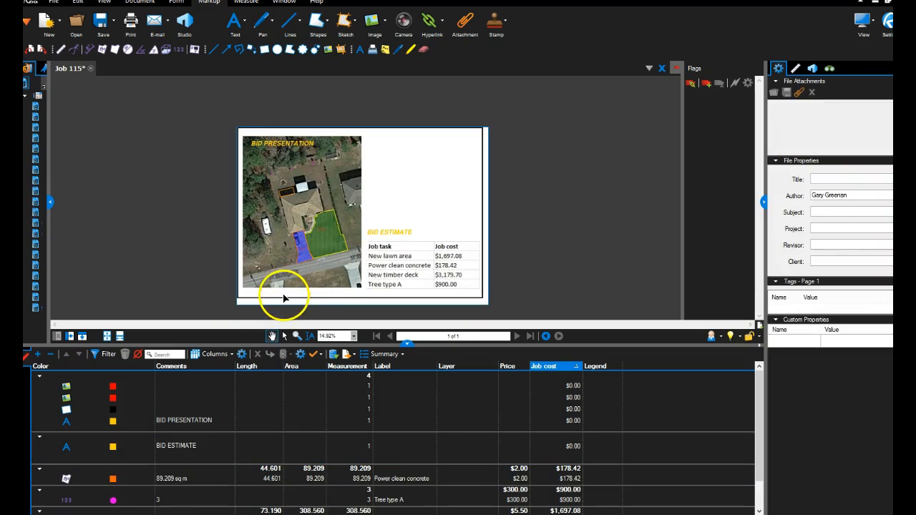
click(246, 266)
scroll(239, 215, up, 2)
drag(236, 214, 240, 214)
drag(413, 89, 415, 96)
scroll(437, 115, down, 1)
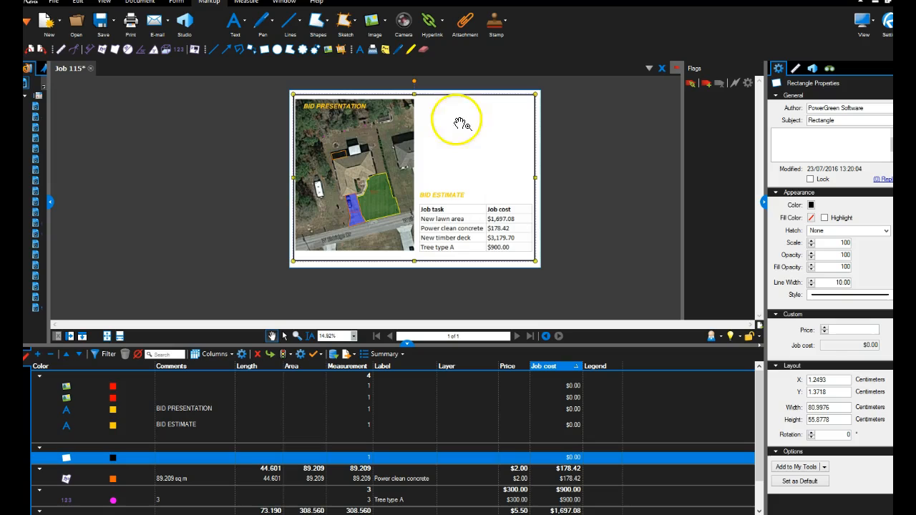
Move the BID ESTIMATE title and the cost table further up the page, keeping the title directly above the table.
drag(454, 207, 449, 172)
drag(454, 266, 452, 230)
click(476, 257)
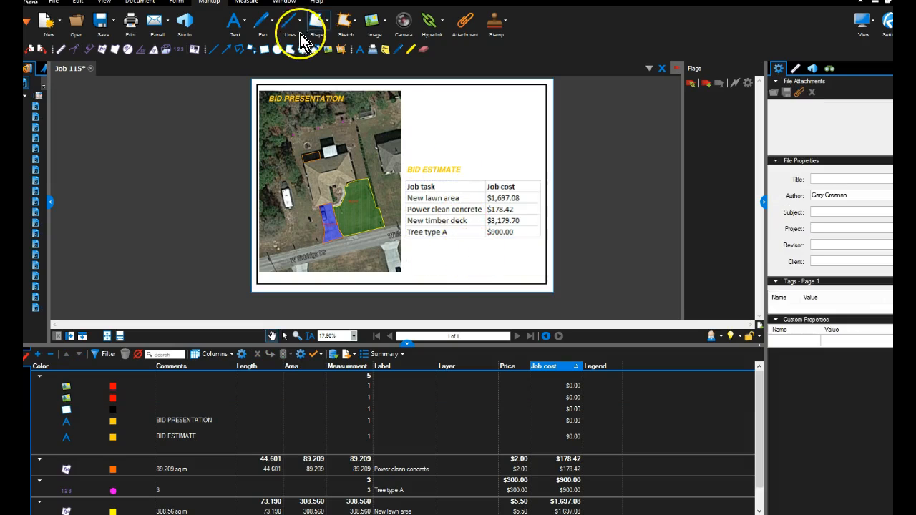
Duplicate the BID ESTIMATE title below the cost table and reword it as JOB 116 LANDSCAPE WORKS FOR plus the client's name.
click(420, 174)
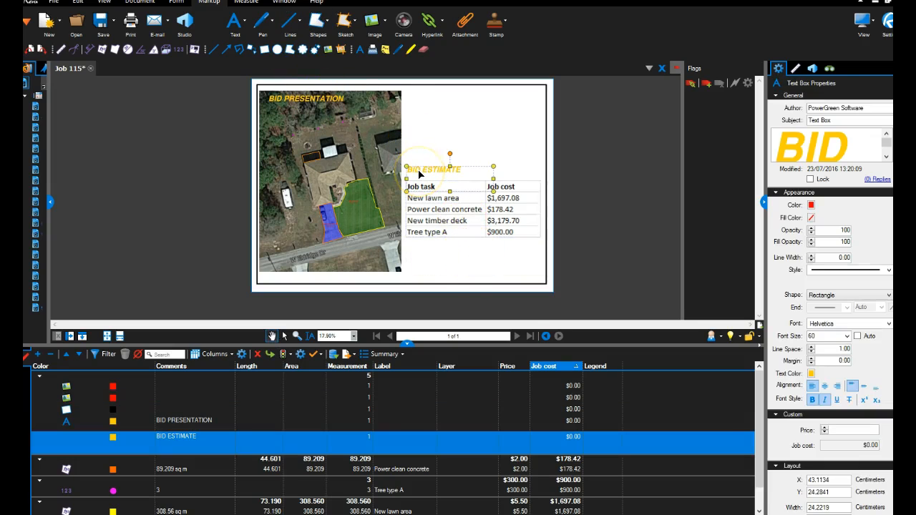
key(ctrl+v)
drag(440, 153, 455, 263)
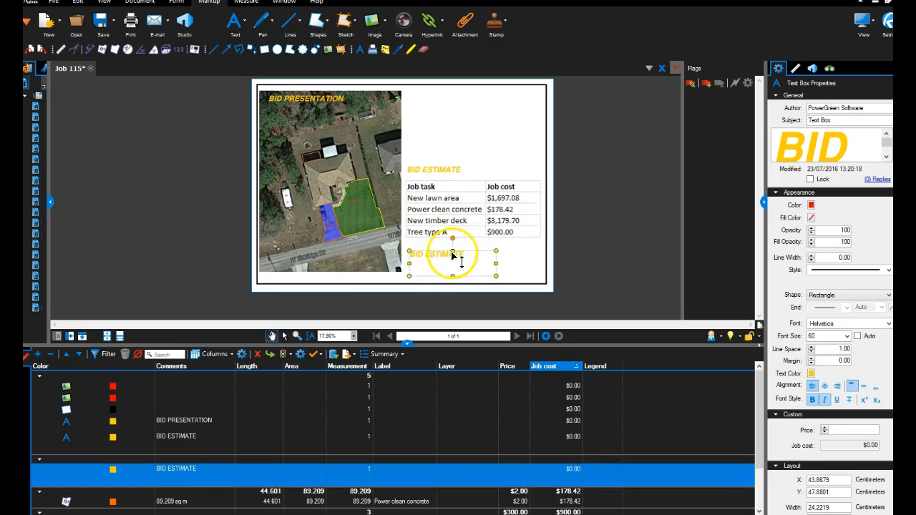
double_click(454, 255)
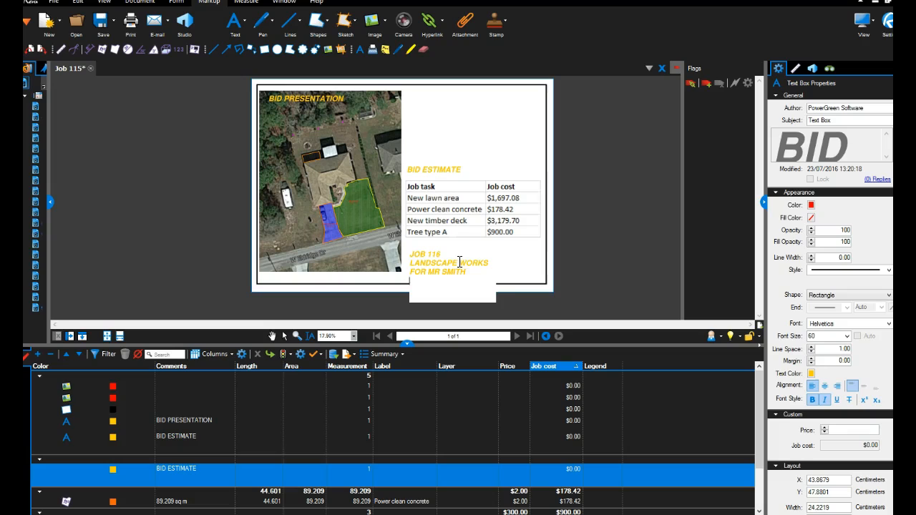
key(Escape)
Widen the JOB 116 text box to about 33.1 cm and format its text as black at font size 50.
drag(495, 277, 528, 276)
drag(468, 302, 481, 285)
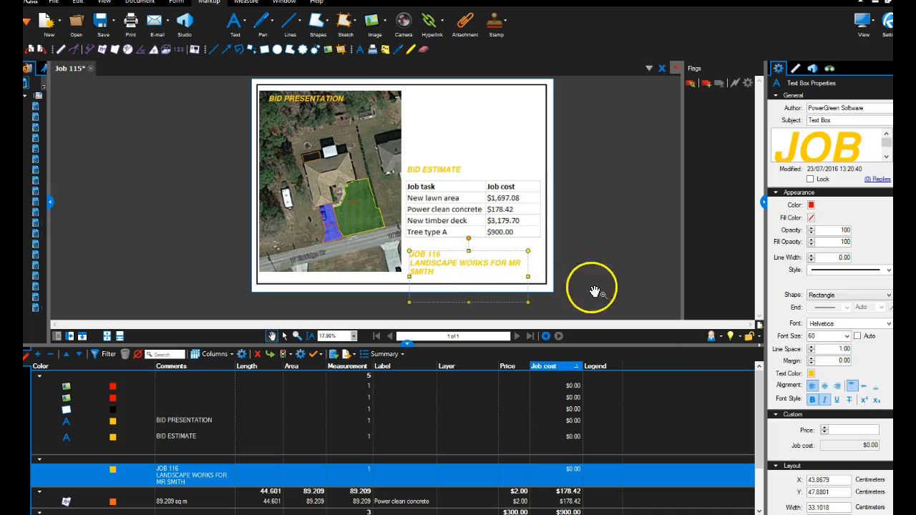
click(811, 374)
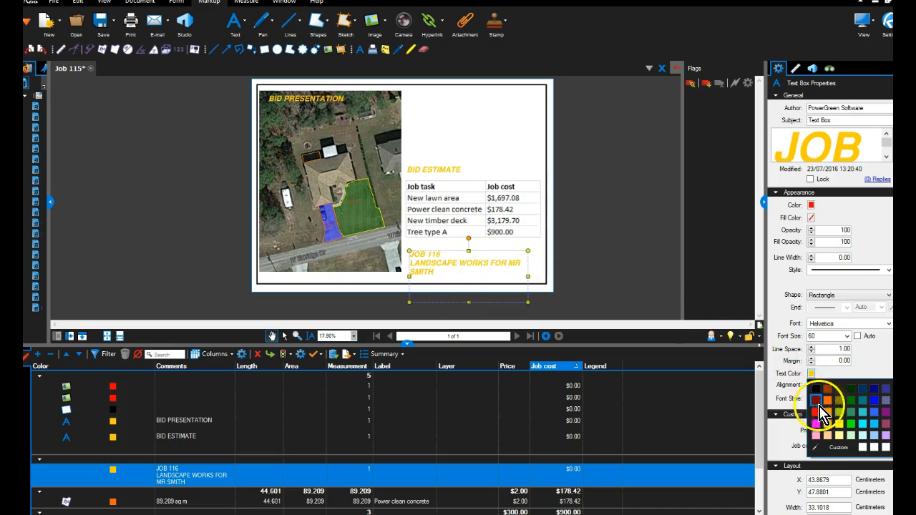
click(815, 389)
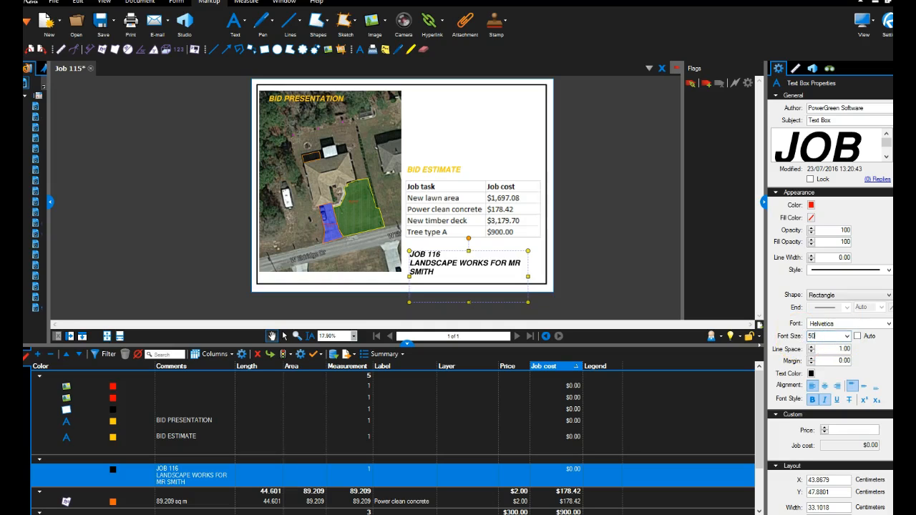
key(Return)
drag(475, 307, 470, 276)
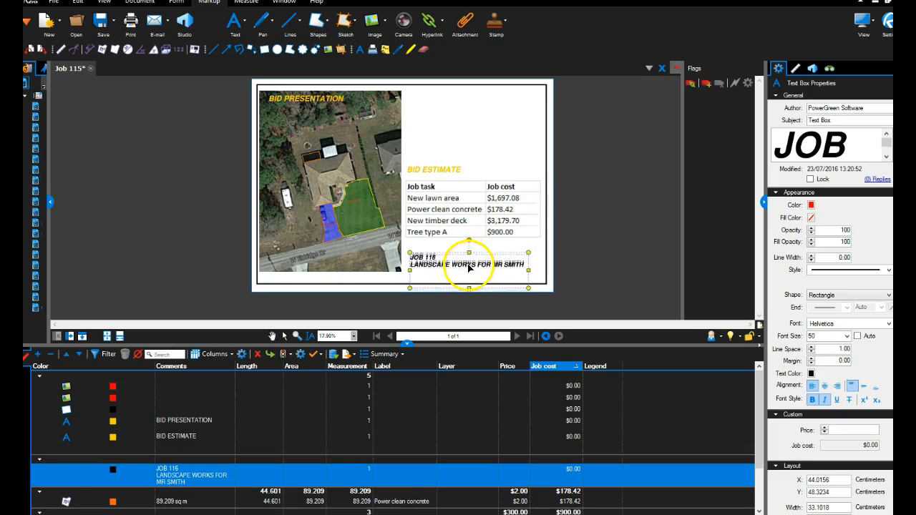
click(572, 209)
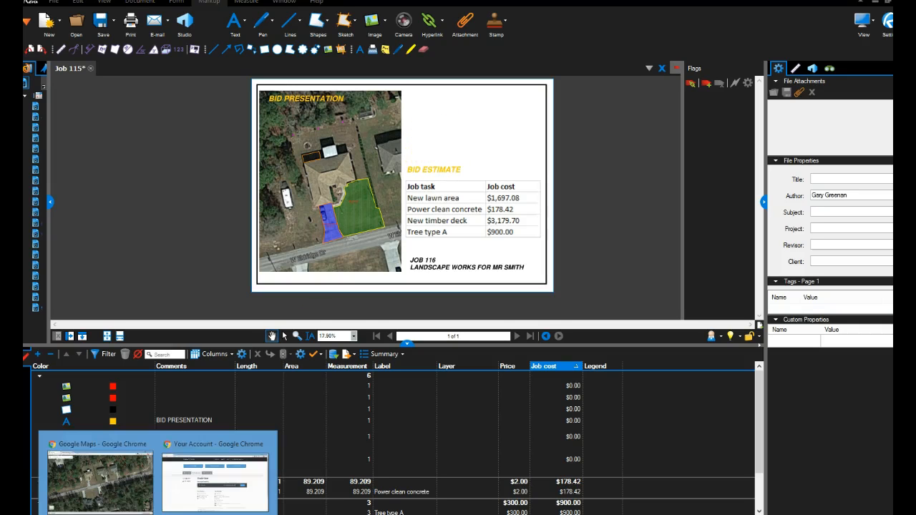
Switch to Chrome's landscape logo image results and copy the La Finca tree logo.
click(127, 451)
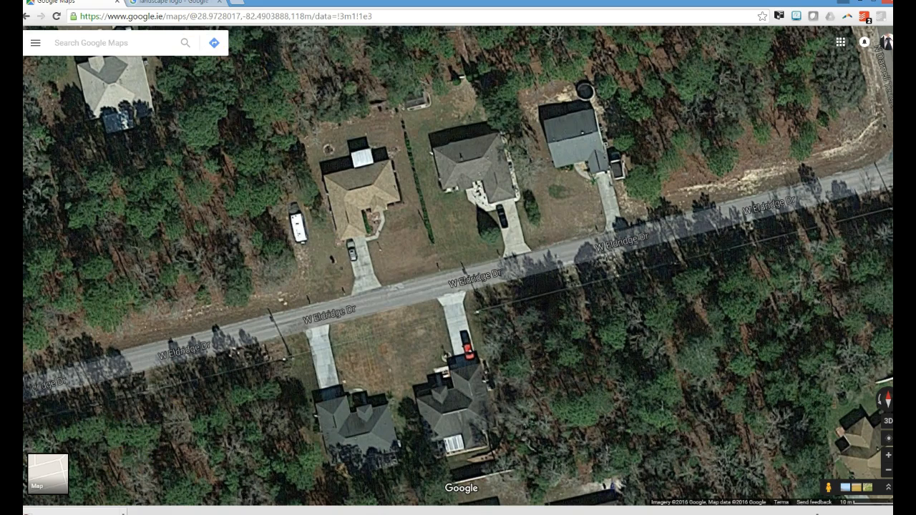
click(164, 7)
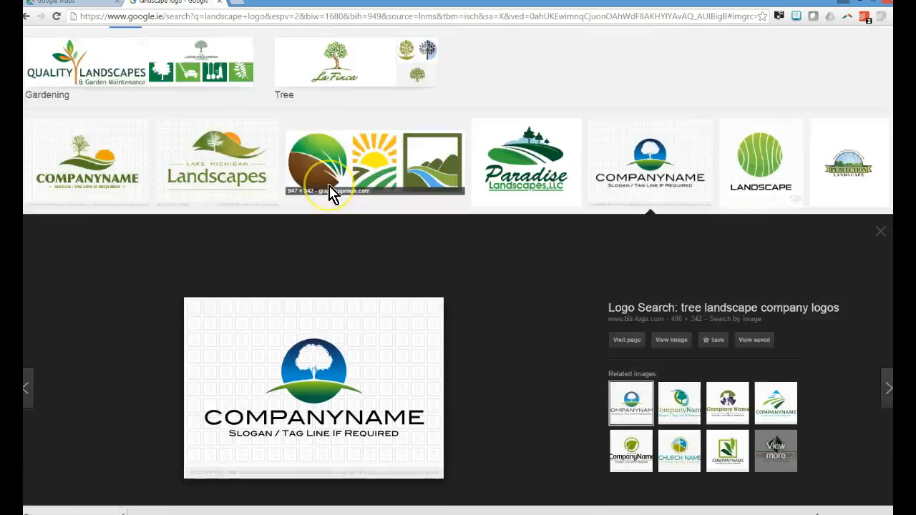
scroll(327, 193, down, 9)
scroll(330, 192, down, 6)
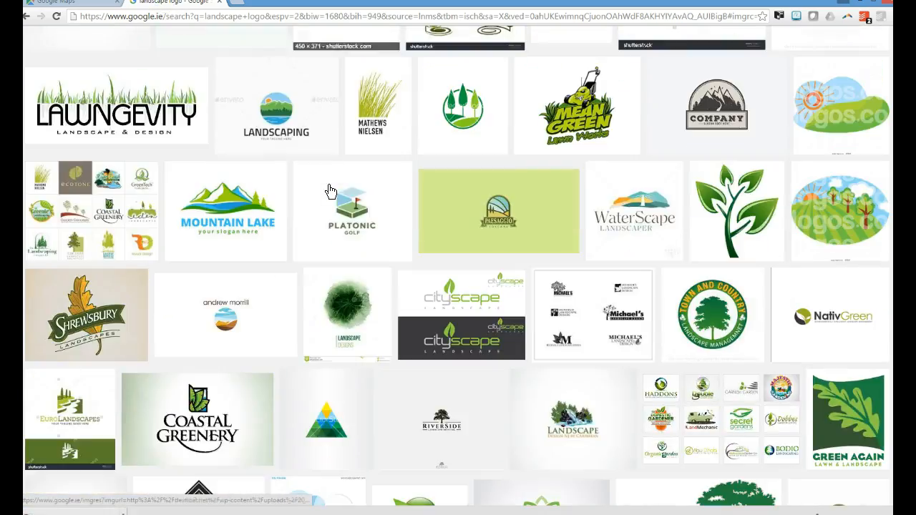
scroll(307, 204, up, 6)
click(323, 199)
scroll(321, 196, up, 5)
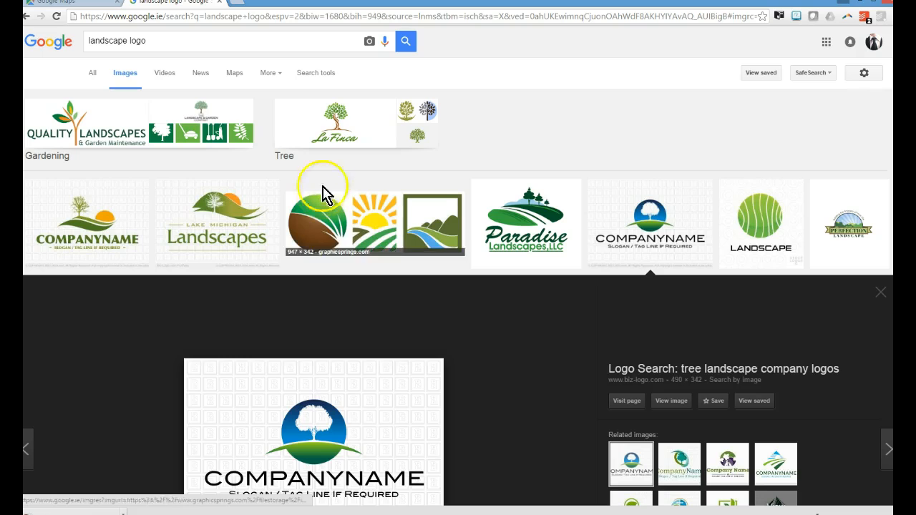
right_click(348, 126)
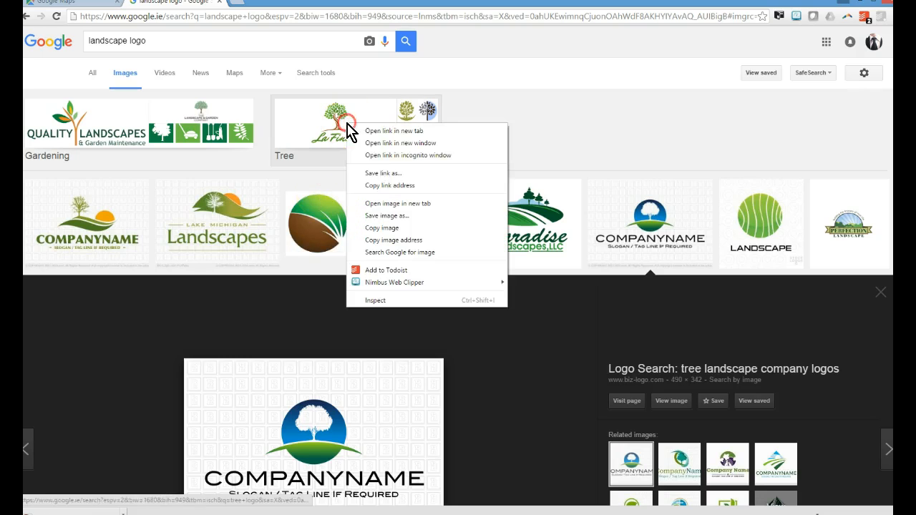
click(385, 229)
Switch back to Bluebeam Revu, paste the logo above BID ESTIMATE and enlarge it to about 31.5 by 12.4 cm.
click(290, 512)
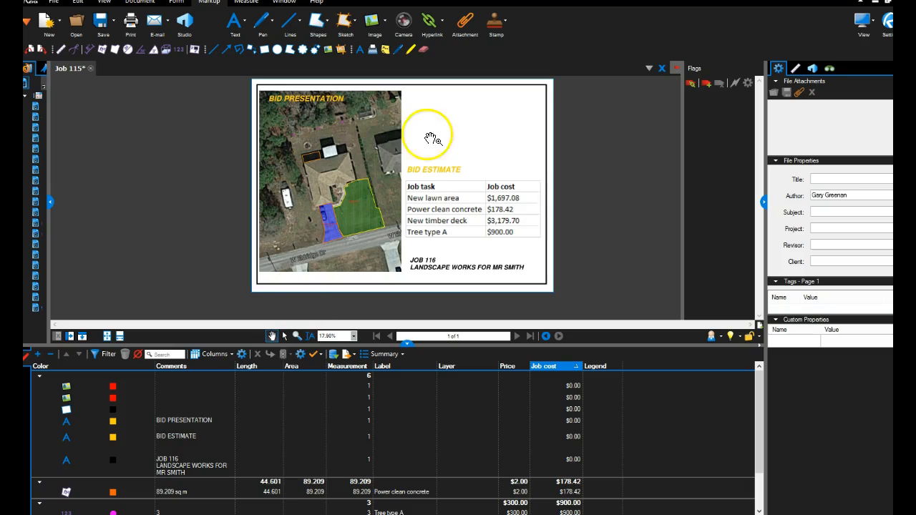
right_click(438, 123)
click(447, 126)
mouse_move(441, 104)
mouse_down()
mouse_move(385, 102)
mouse_move(458, 119)
mouse_move(424, 107)
mouse_up()
drag(523, 140, 551, 183)
scroll(550, 183, up, 1)
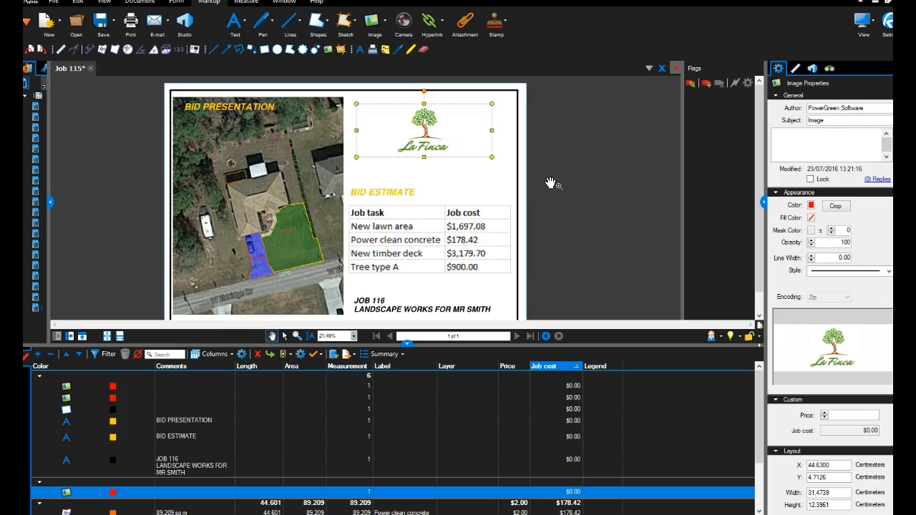
Review the completed bid page layout alongside the priced measurements in the markups list.
scroll(551, 184, down, 1)
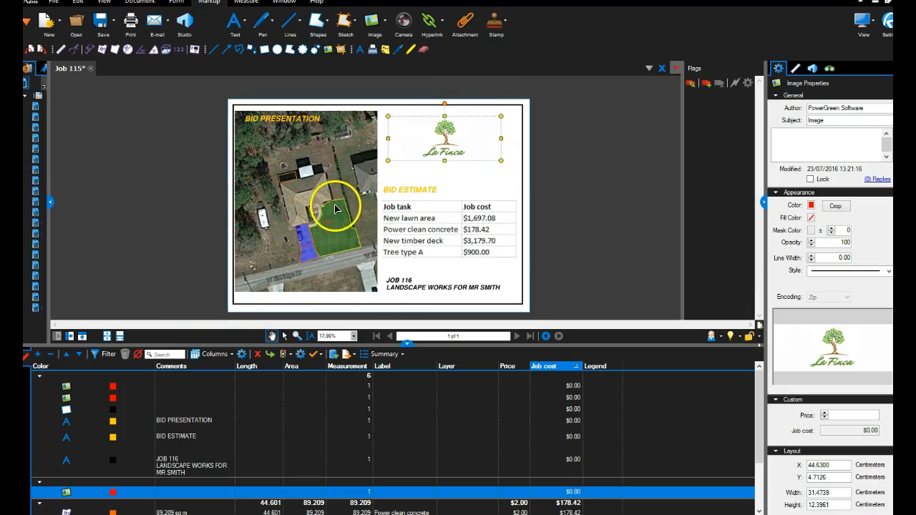
scroll(330, 183, up, 1)
scroll(329, 182, down, 1)
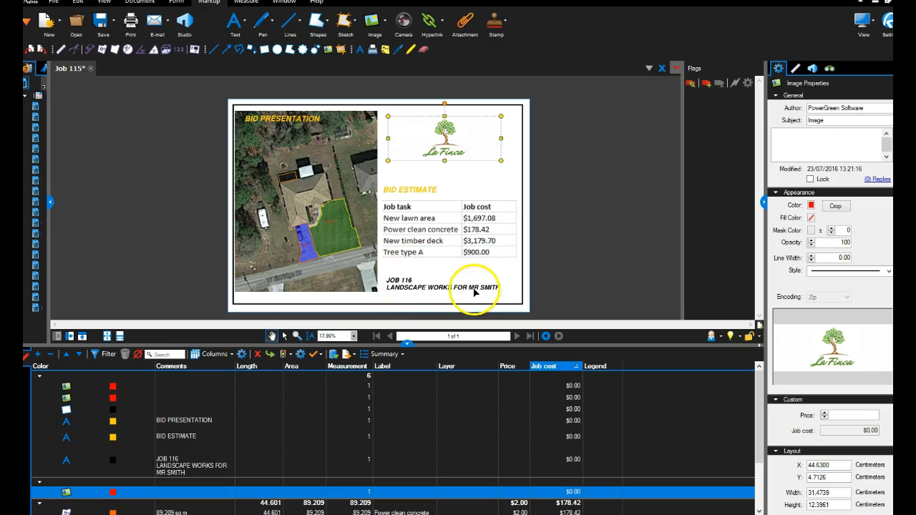
drag(572, 186, 548, 190)
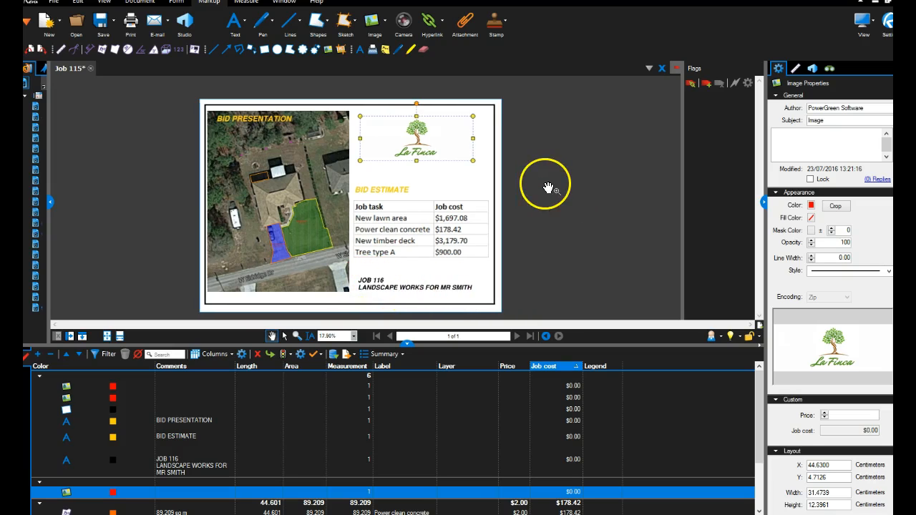
scroll(548, 189, down, 1)
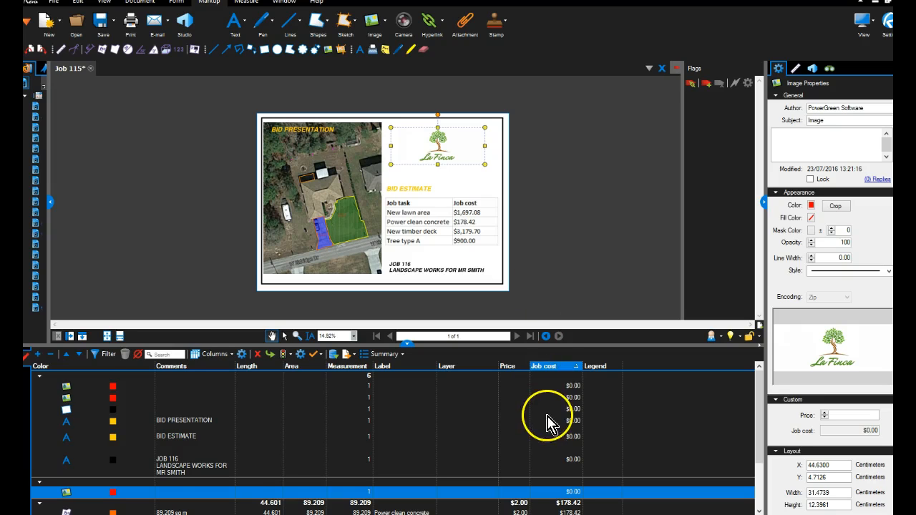
scroll(549, 422, down, 2)
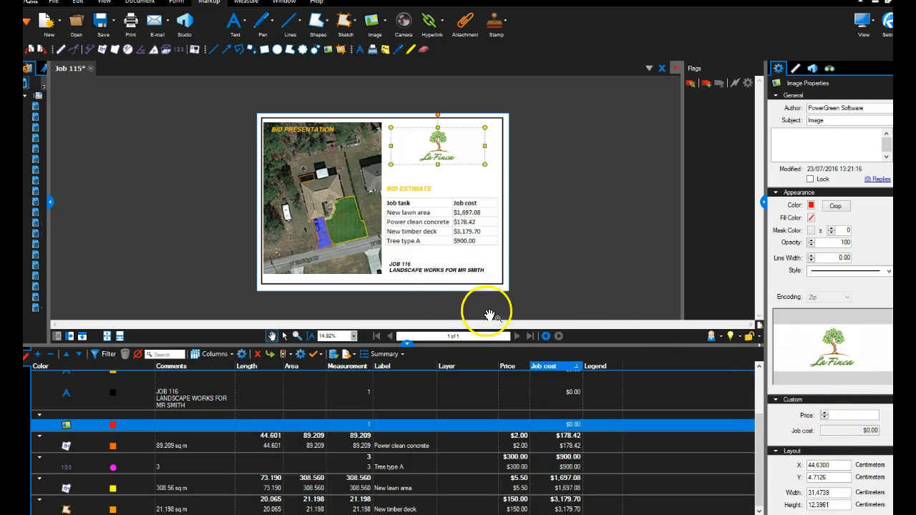
drag(407, 345, 409, 351)
scroll(502, 231, down, 1)
drag(544, 234, 513, 237)
scroll(440, 276, up, 2)
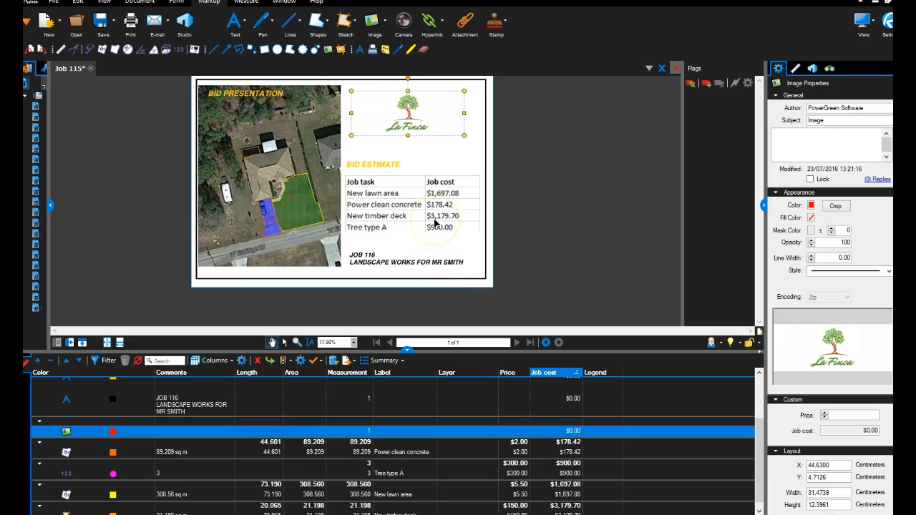
scroll(312, 178, up, 2)
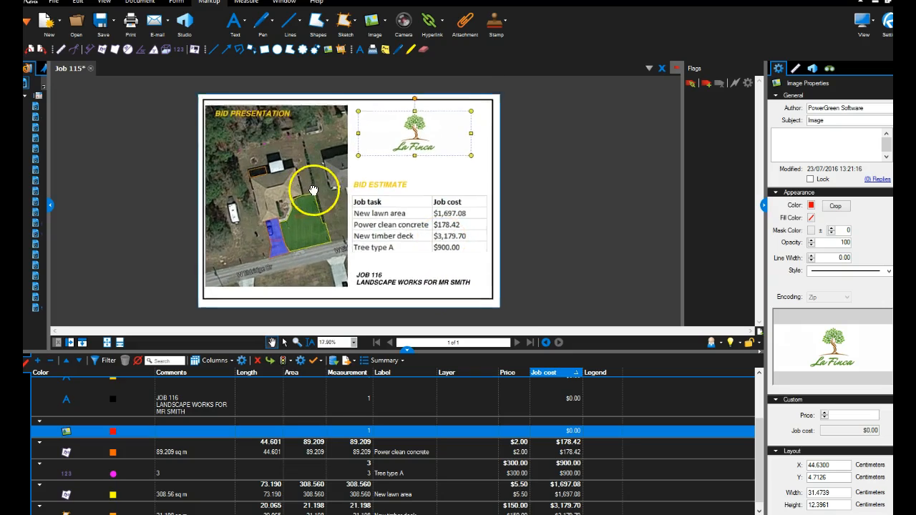
scroll(310, 183, up, 1)
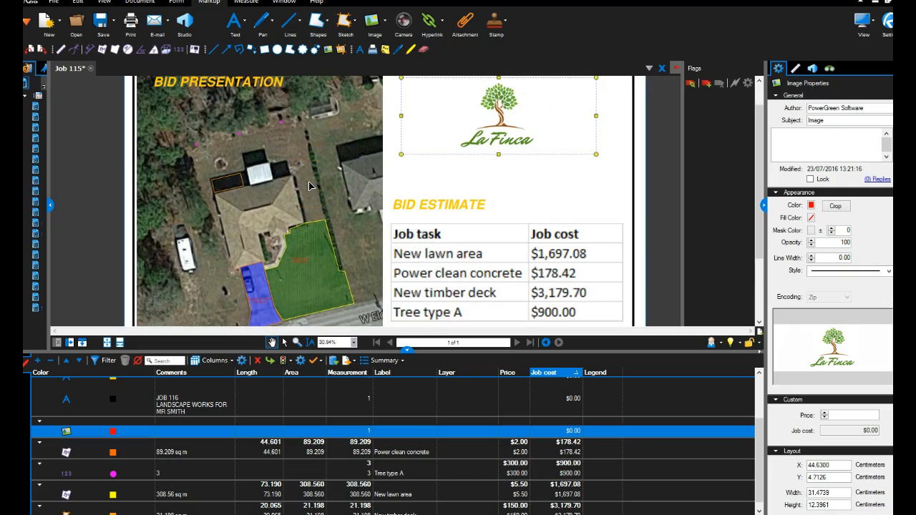
scroll(309, 182, down, 2)
scroll(309, 182, up, 1)
scroll(310, 181, down, 1)
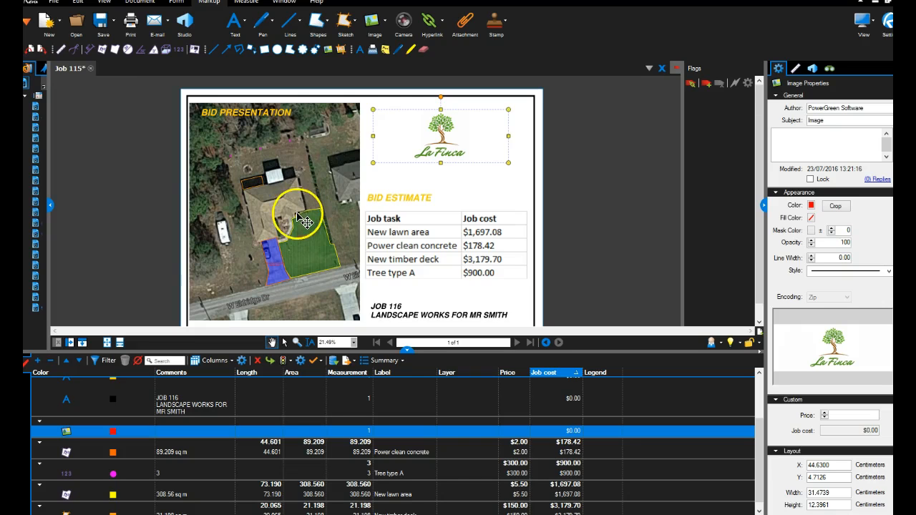
Extend the New lawn area along the far side of the house by reshaping its boundary to about 422.3 sq m.
scroll(304, 222, up, 4)
click(322, 214)
drag(326, 240, 296, 94)
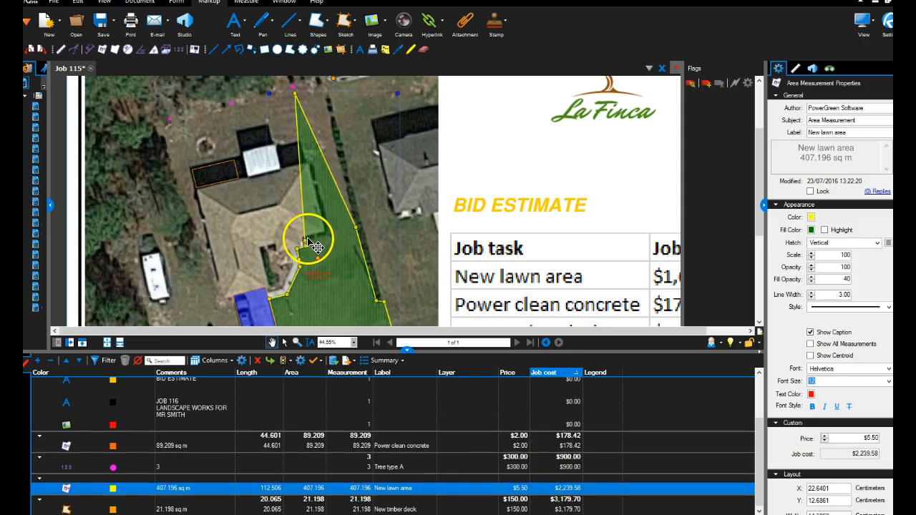
mouse_move(306, 240)
mouse_down()
mouse_move(319, 238)
mouse_move(302, 246)
mouse_up()
scroll(362, 204, down, 1)
drag(366, 260, 388, 138)
Examine the extended lawn shape, its job cost against the cost table, and the unmeasured ground beside the driveway.
scroll(350, 159, up, 2)
scroll(388, 139, down, 2)
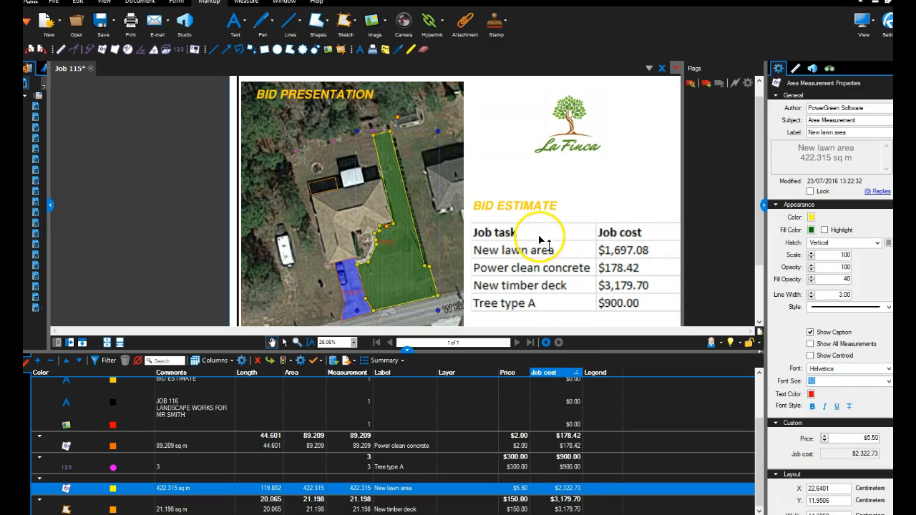
scroll(398, 139, up, 1)
scroll(398, 139, down, 2)
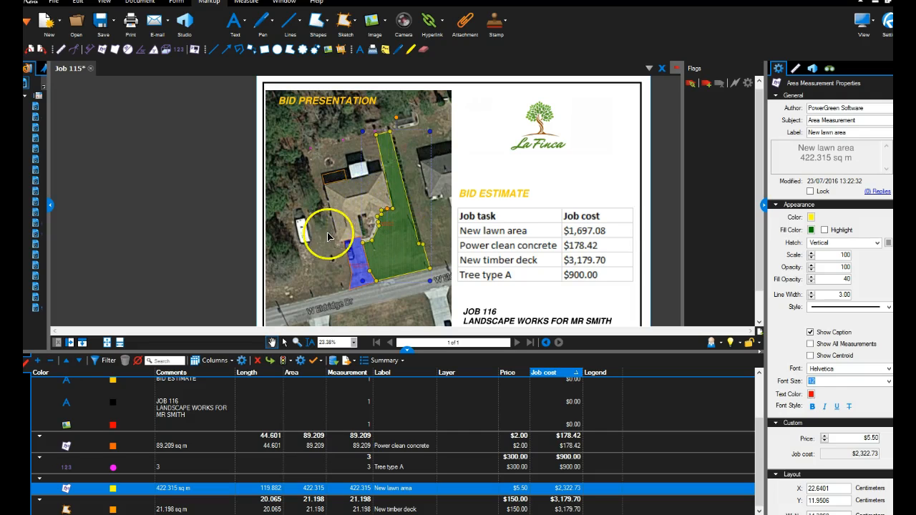
scroll(330, 236, up, 1)
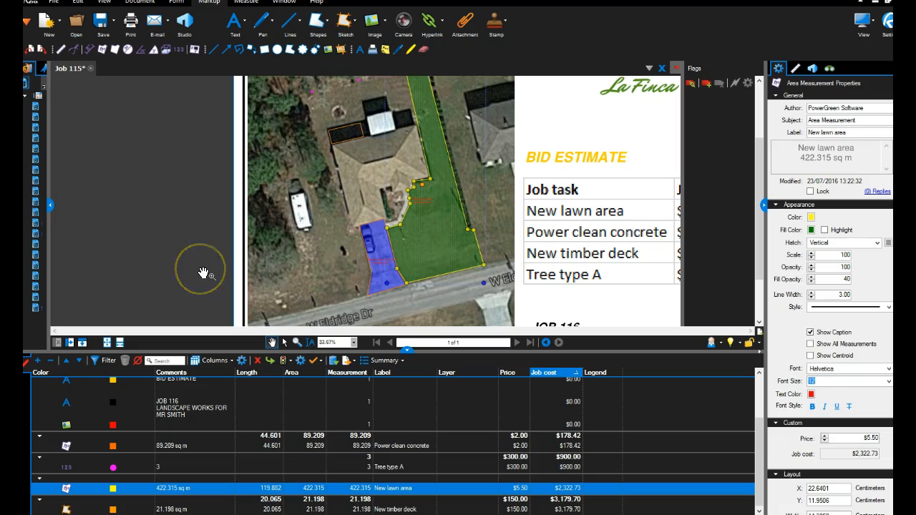
drag(325, 177, 326, 188)
scroll(329, 195, down, 1)
scroll(331, 247, up, 1)
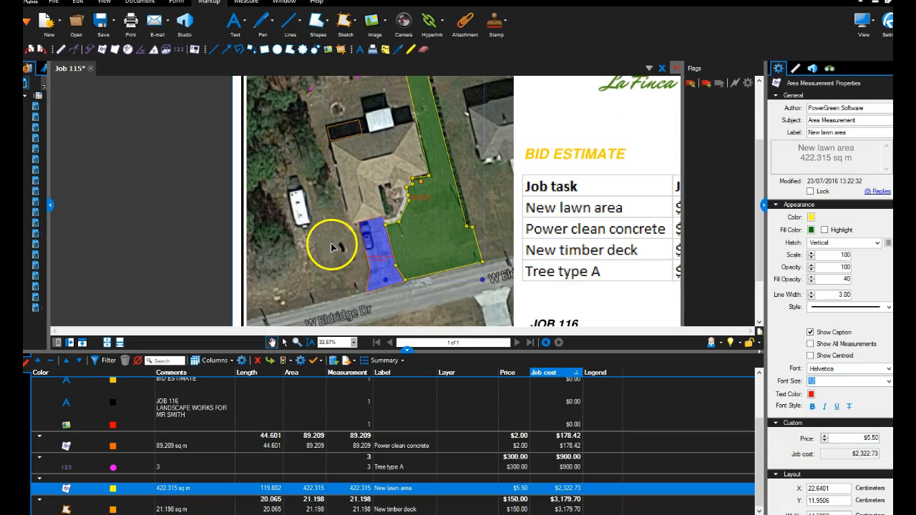
Open the Tool Chest and add the New lawn area measurement from the recent tools to My Tools.
mouse_move(440, 242)
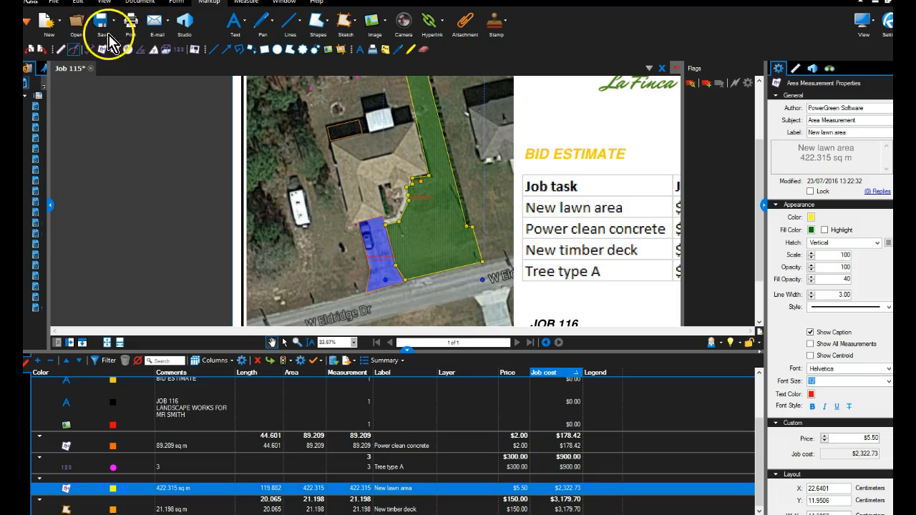
drag(52, 207, 164, 210)
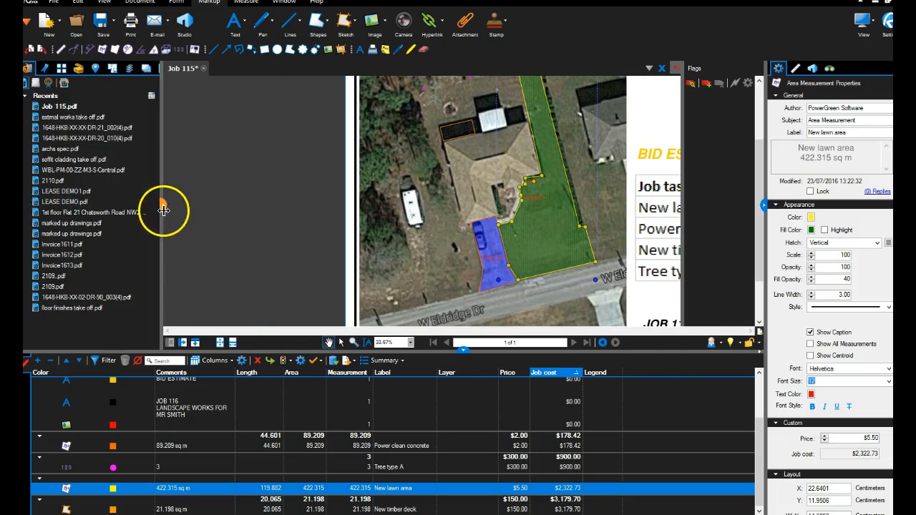
click(78, 68)
drag(32, 162, 135, 123)
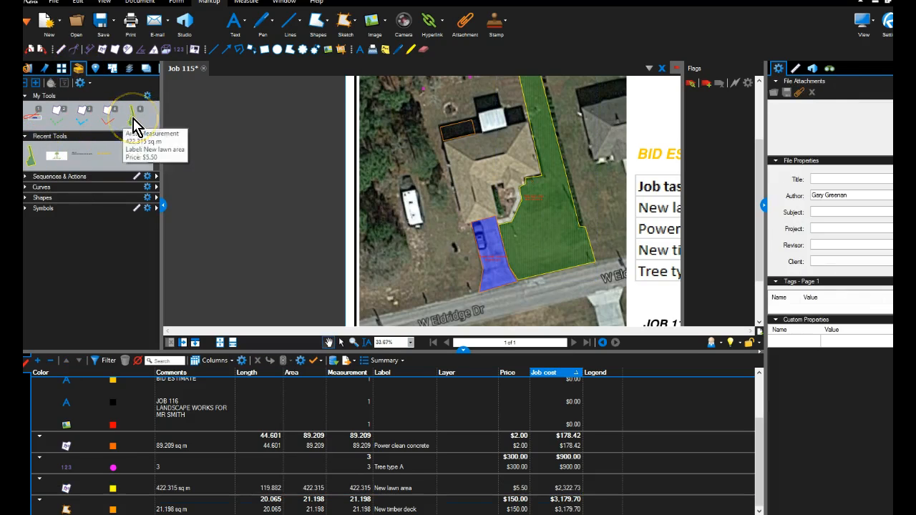
Measure the ground on the unmeasured side of the driveway with the saved New lawn area tool, outlining about 285.4 sq m.
click(135, 121)
drag(374, 242, 266, 206)
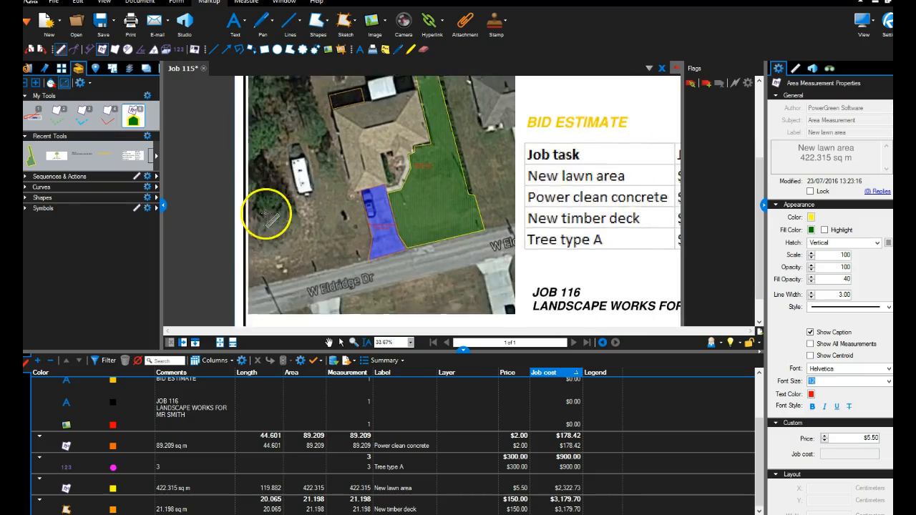
scroll(266, 207, up, 1)
drag(337, 227, 255, 202)
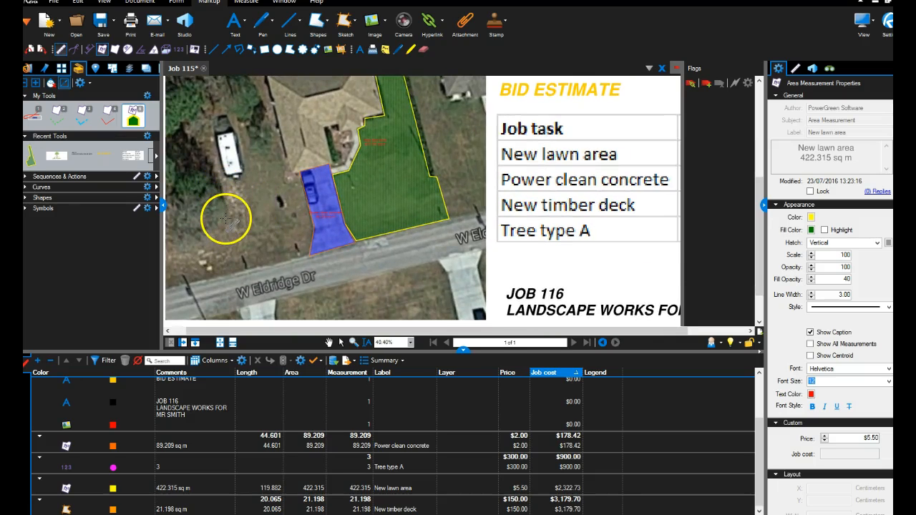
click(226, 223)
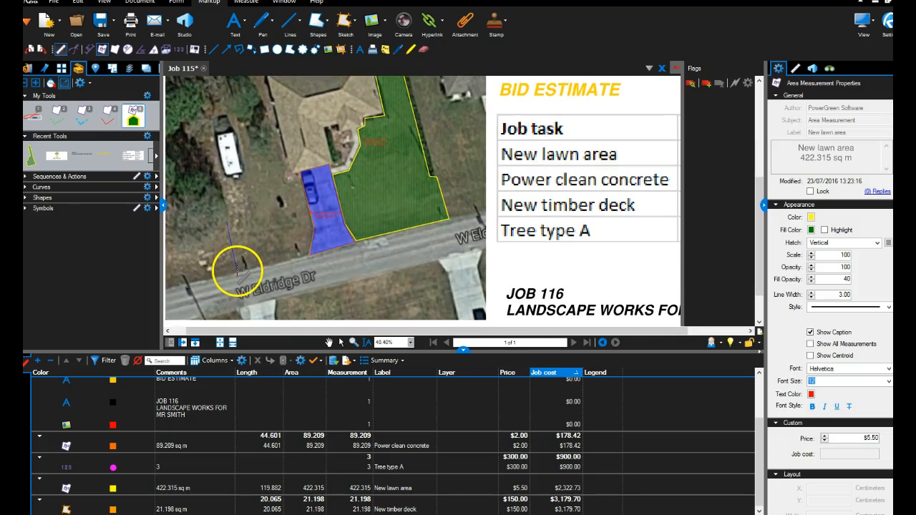
click(239, 272)
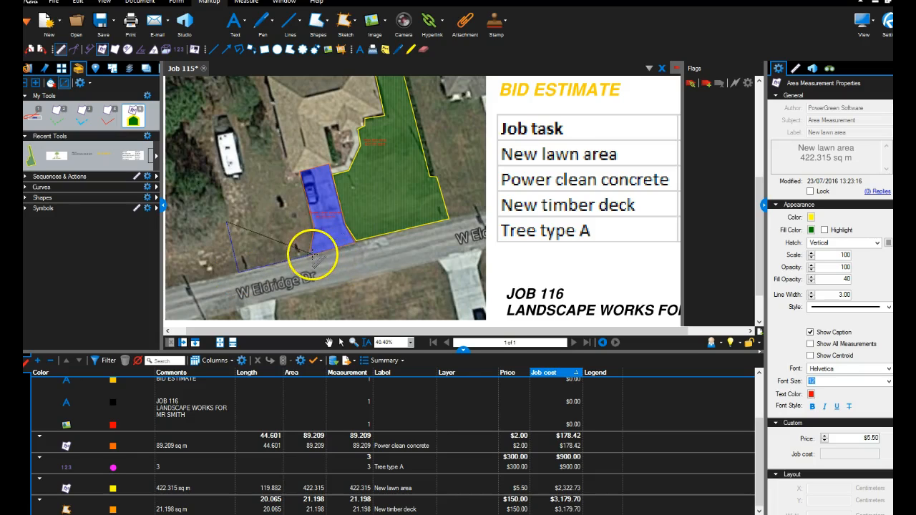
click(309, 254)
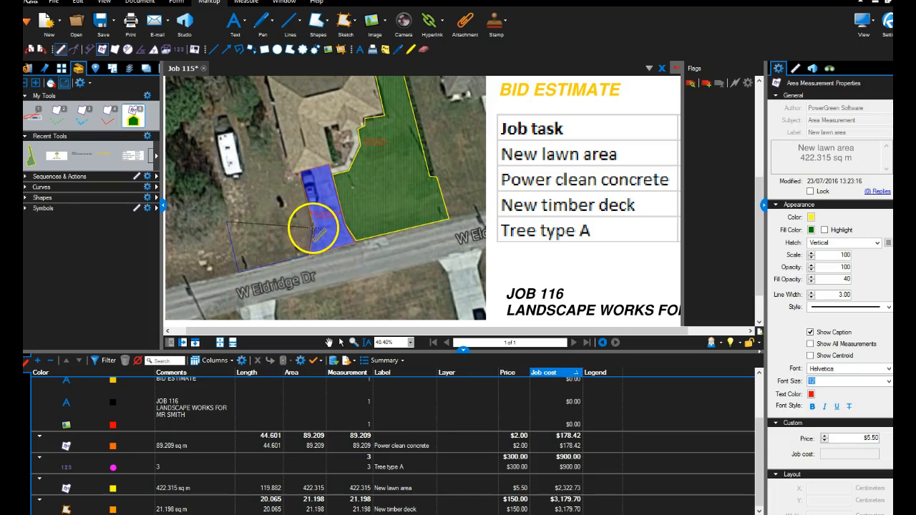
click(301, 176)
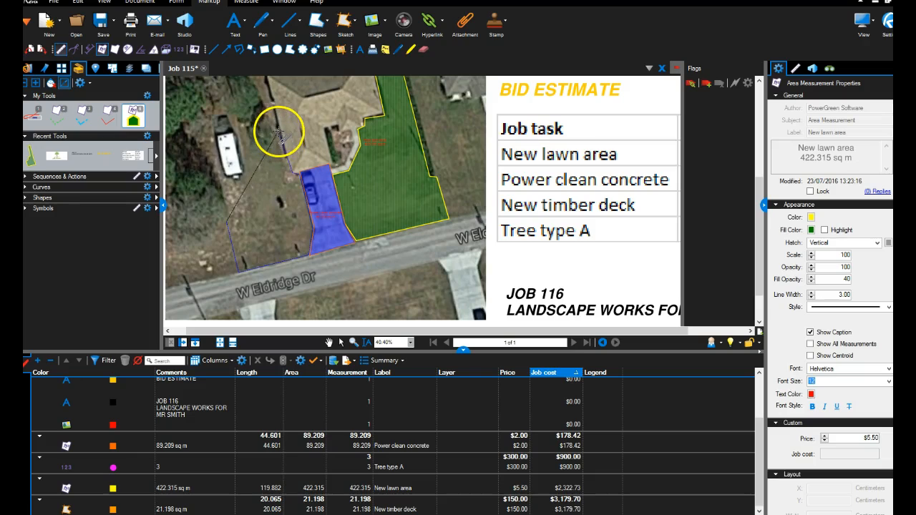
click(240, 140)
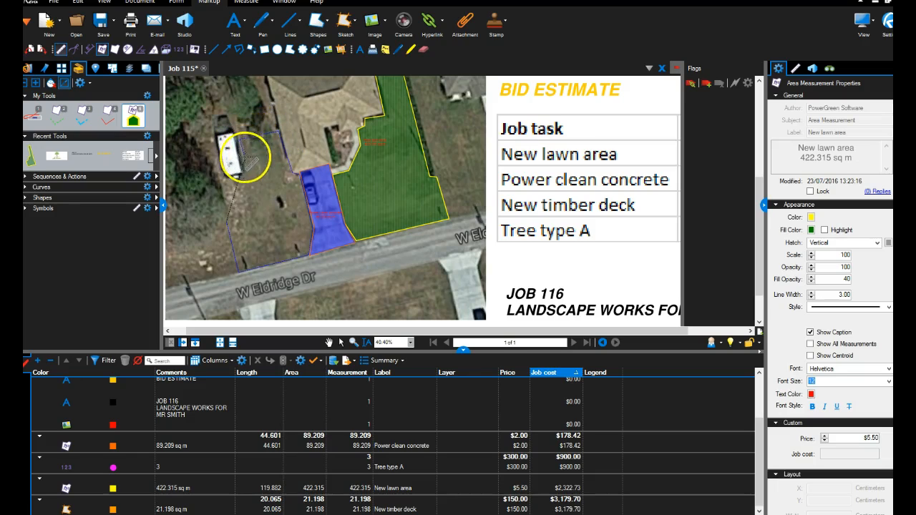
double_click(219, 183)
scroll(275, 212, up, 5)
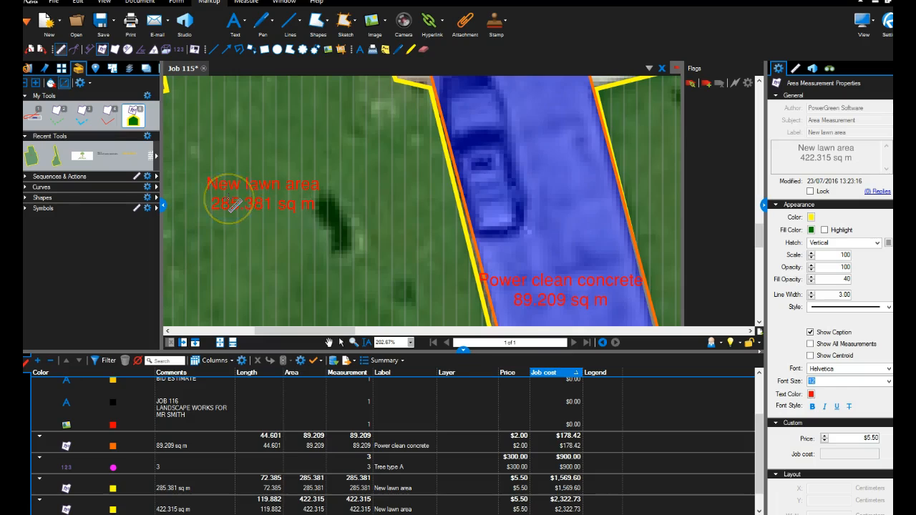
scroll(231, 203, down, 2)
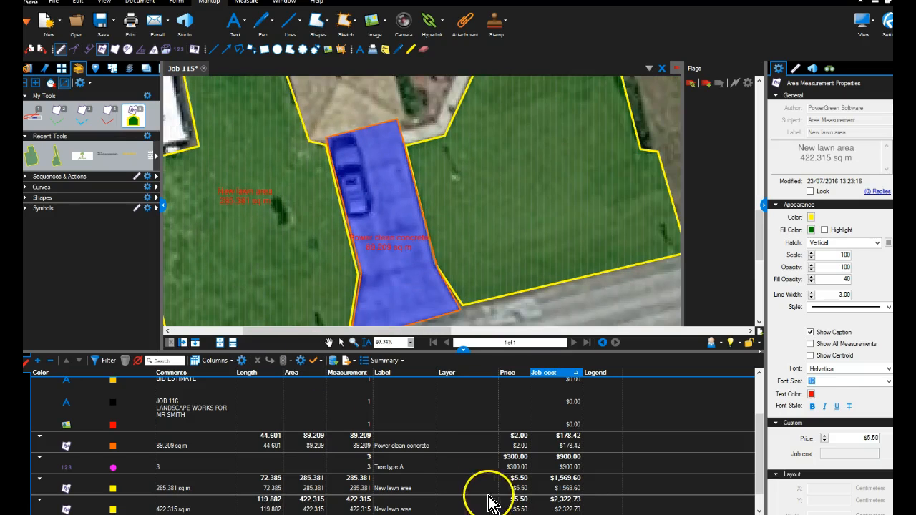
Give the page view more room over the markups list and delete the outdated cost table beneath BID ESTIMATE.
drag(464, 350, 465, 322)
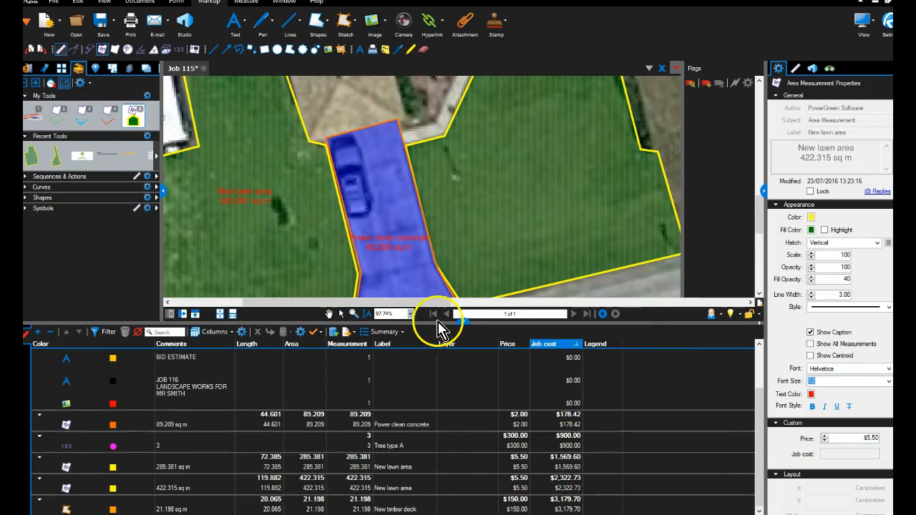
drag(462, 322, 458, 383)
scroll(453, 317, down, 6)
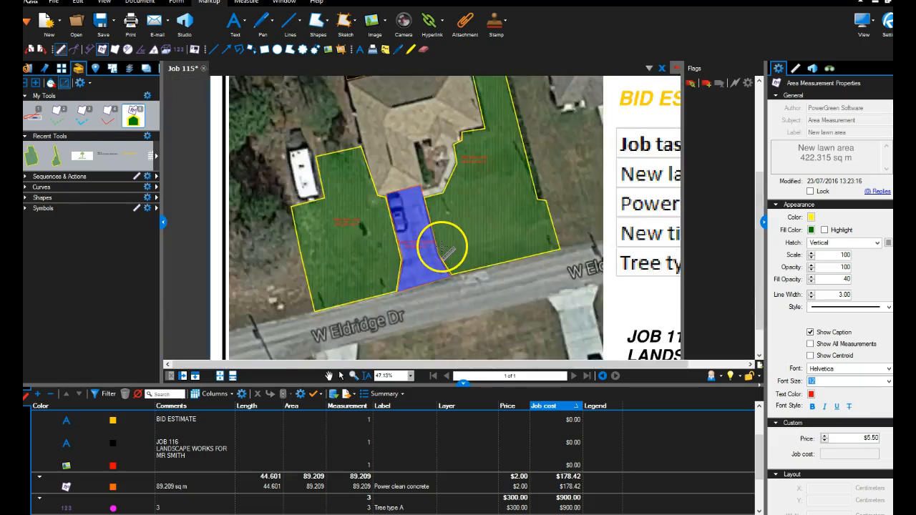
scroll(478, 240, down, 1)
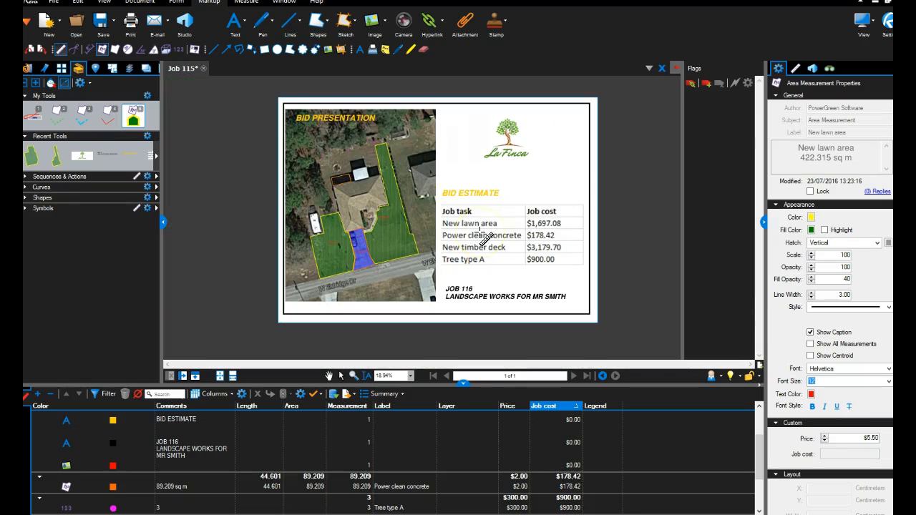
key(Escape)
click(482, 242)
key(Delete)
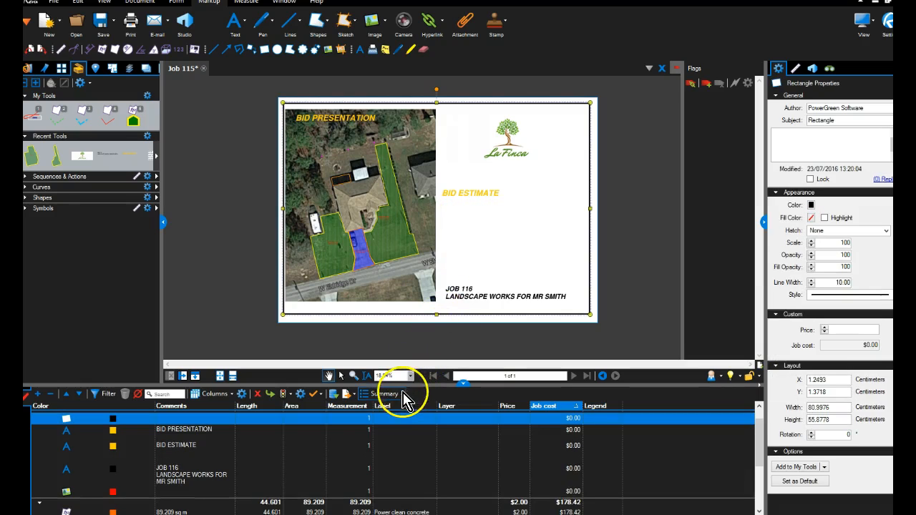
Export the markups as a CSV summary with the existing options, saved as job116 REVISED.
click(398, 396)
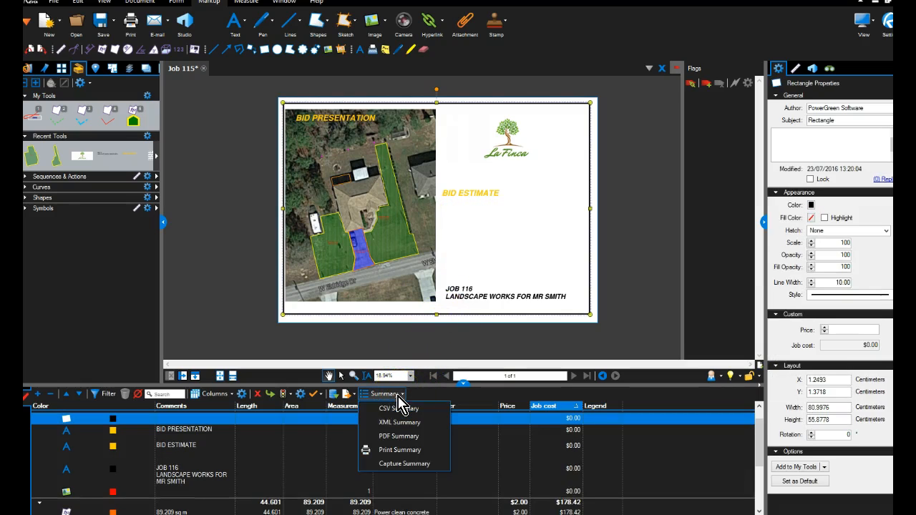
click(405, 409)
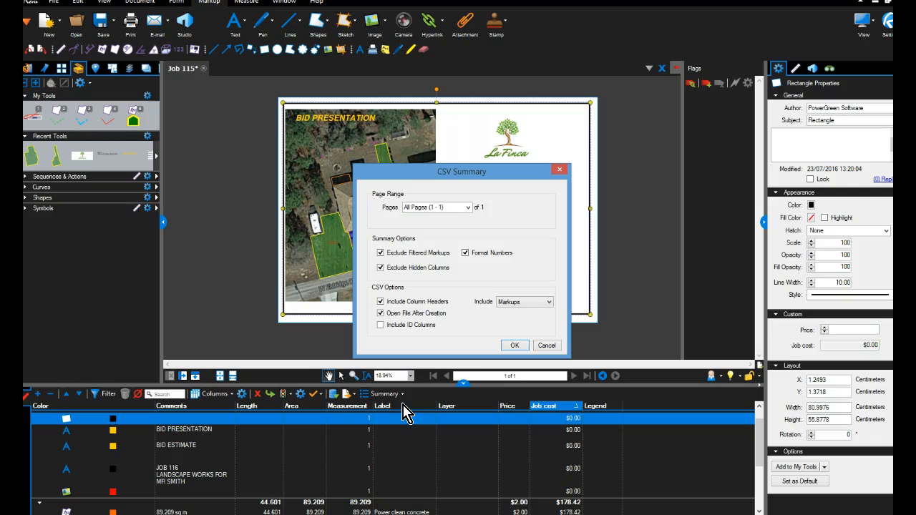
click(513, 346)
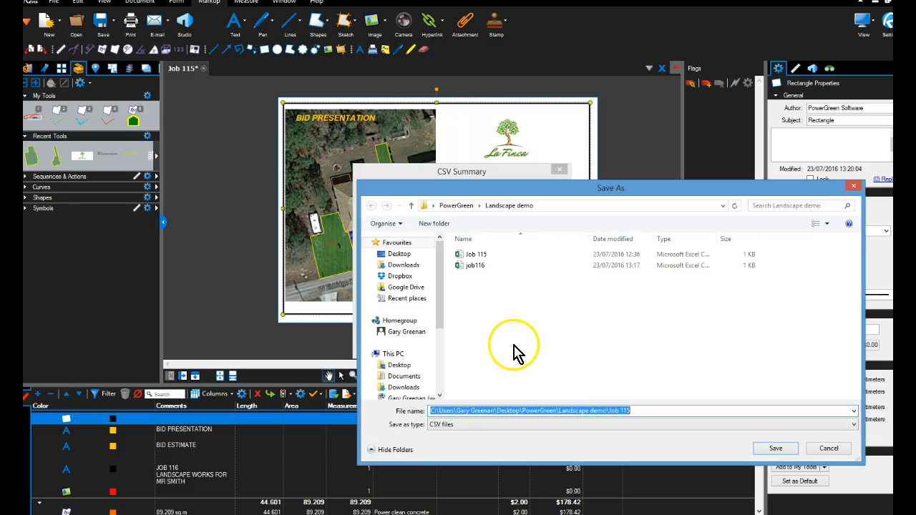
click(469, 265)
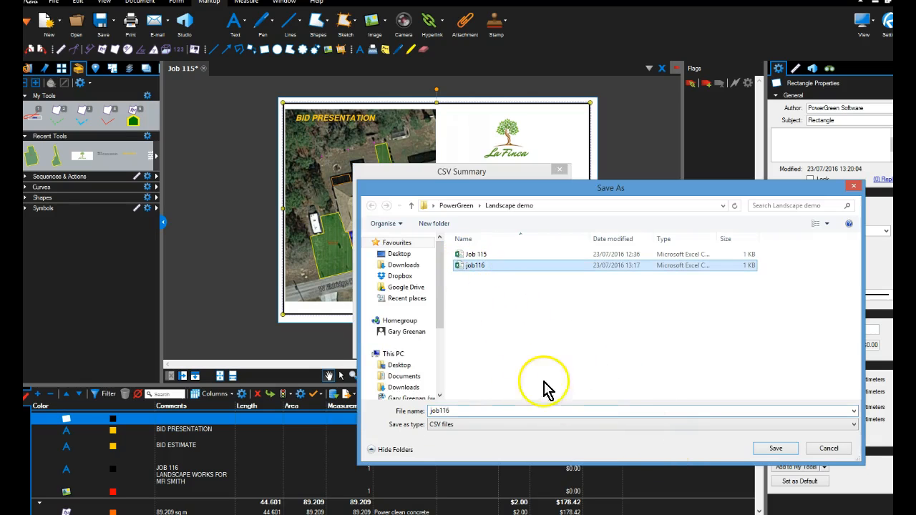
double_click(501, 412)
click(500, 413)
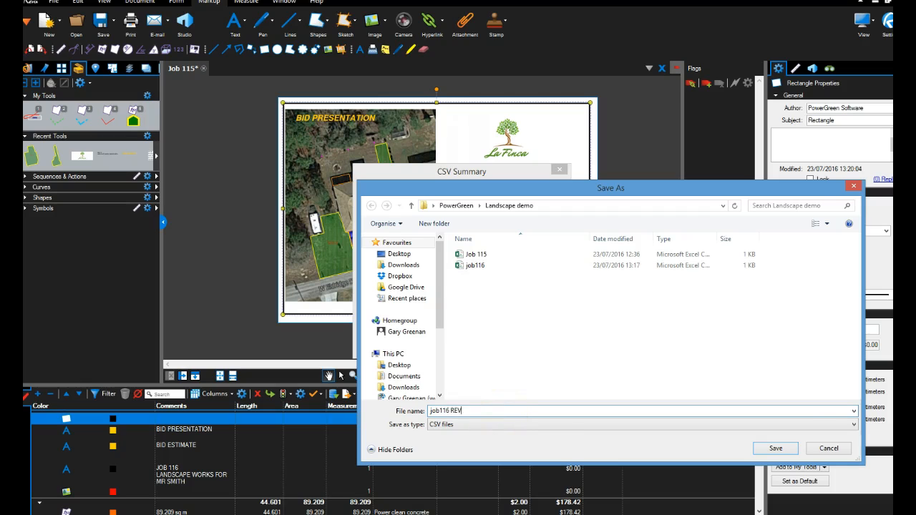
key(Return)
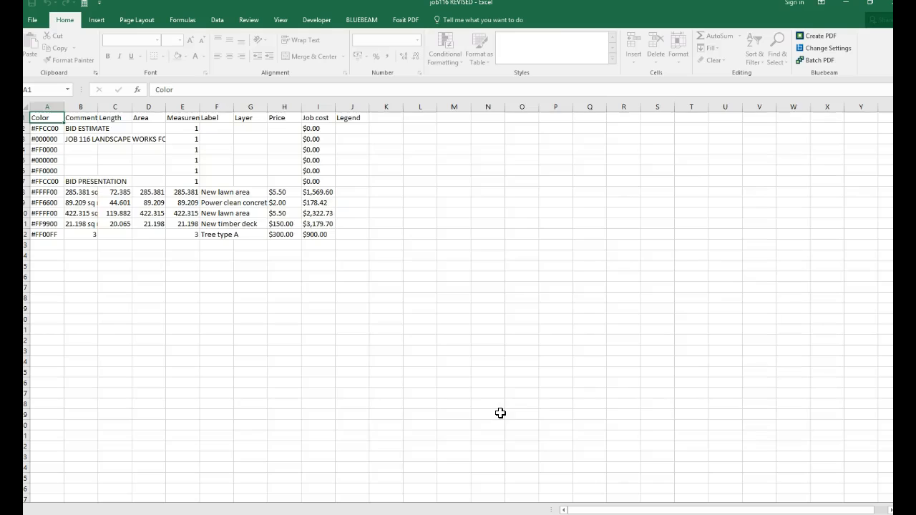
Widen the Label column to fit its text and hide the Layer and Price columns in the exported sheet.
click(140, 255)
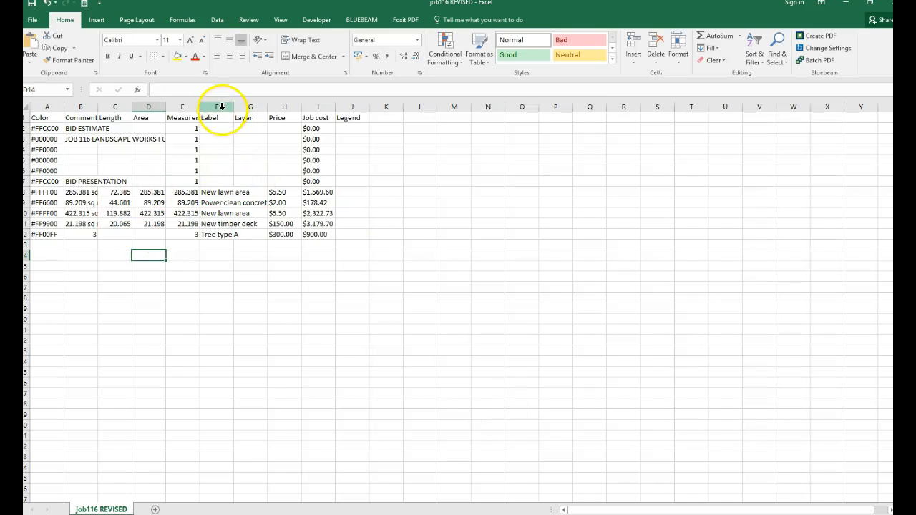
drag(222, 192, 334, 245)
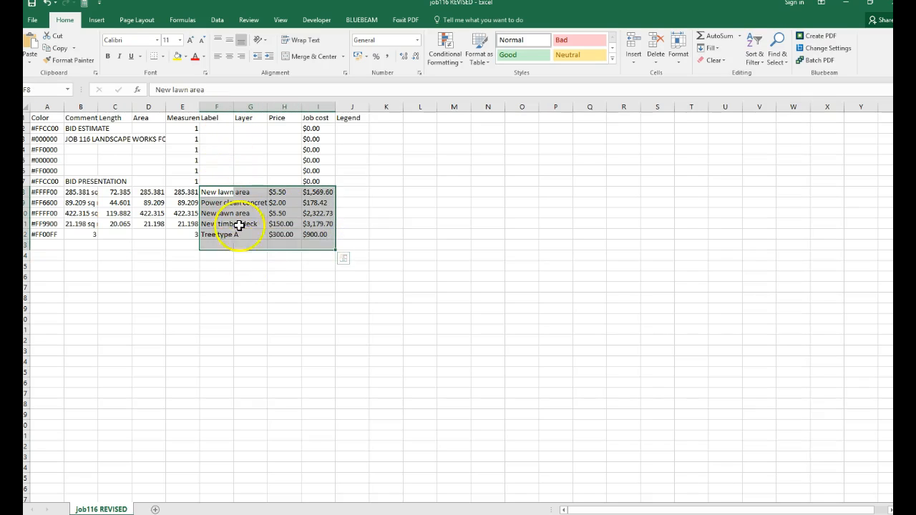
drag(233, 106, 337, 108)
click(274, 264)
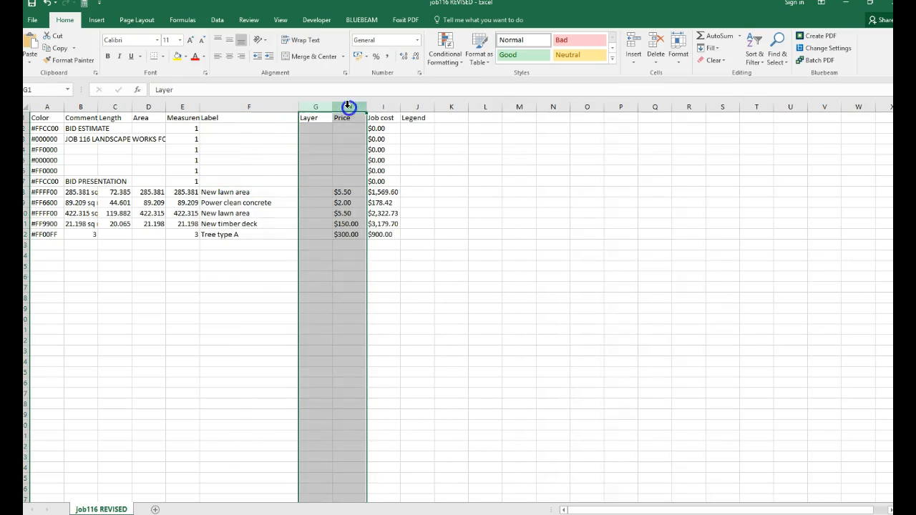
right_click(349, 108)
click(373, 246)
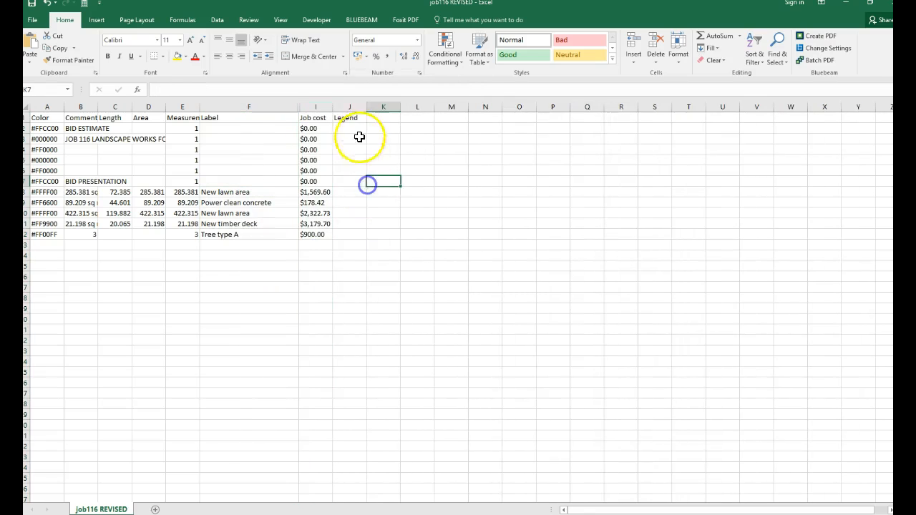
Insert one blank column before Legend and another before Job cost.
click(350, 108)
right_click(350, 107)
click(367, 189)
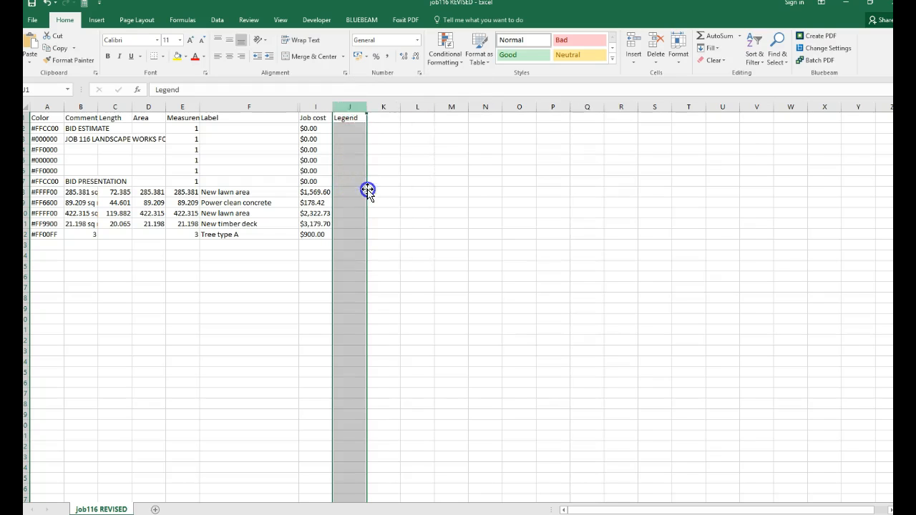
click(222, 258)
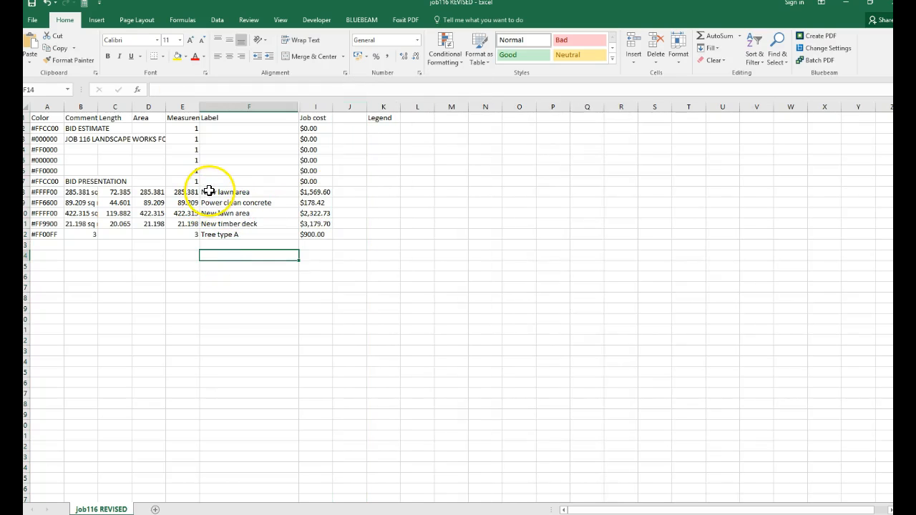
click(311, 107)
right_click(311, 107)
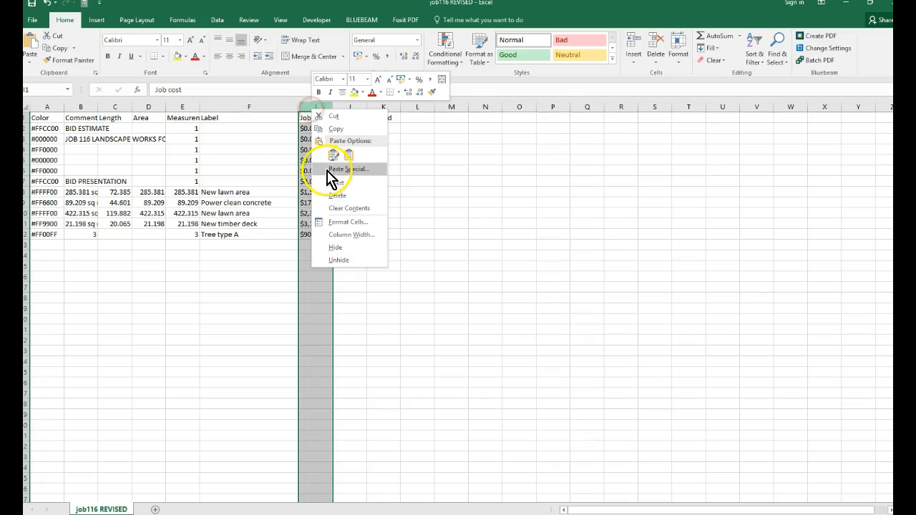
click(343, 183)
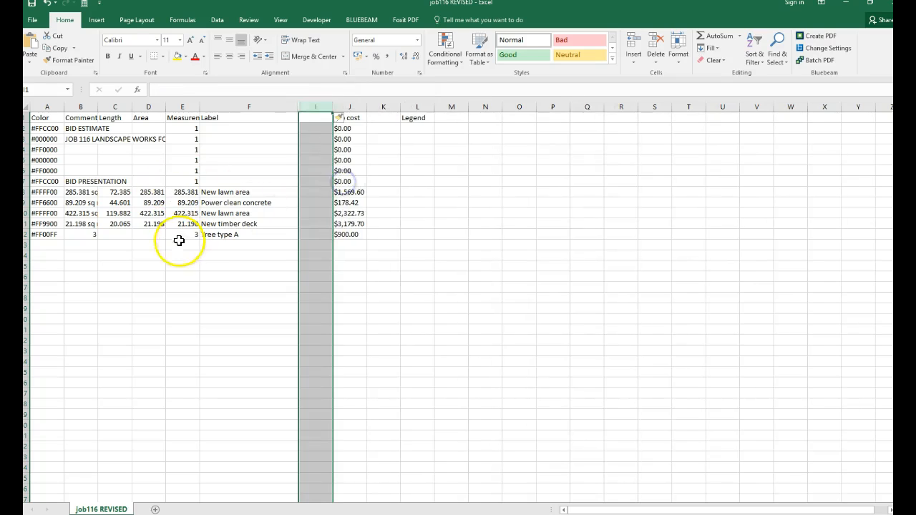
Copy the Measurement column into the blank column before Job cost.
click(180, 244)
click(182, 105)
right_click(181, 105)
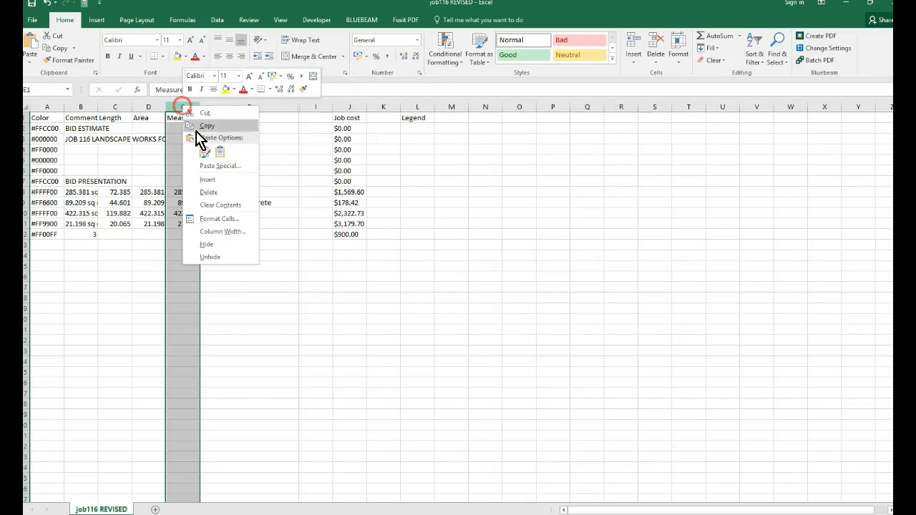
click(202, 126)
click(315, 107)
right_click(315, 107)
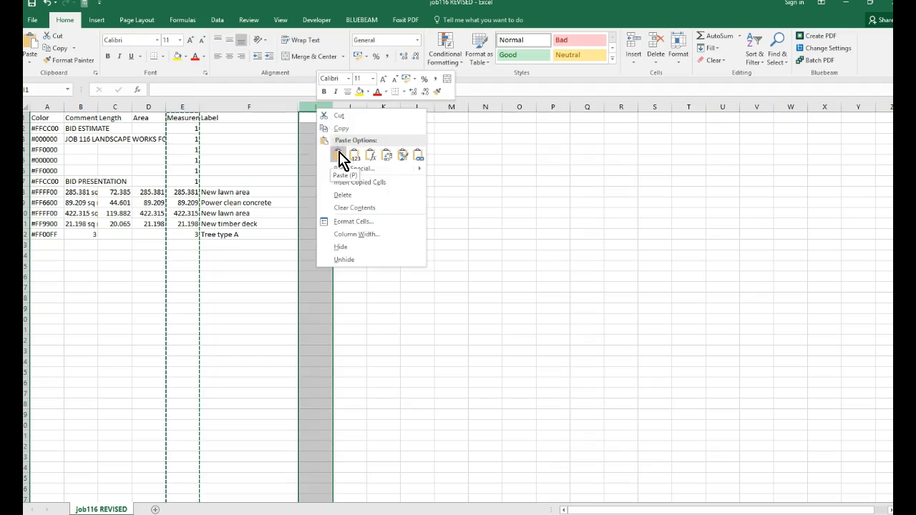
click(339, 156)
Copy job rows F8:J12 with label, measurement and cost, and paste them into the Bluebeam Revu bid page between BID ESTIMATE and the job title.
click(259, 232)
drag(239, 192, 355, 235)
right_click(355, 235)
click(366, 255)
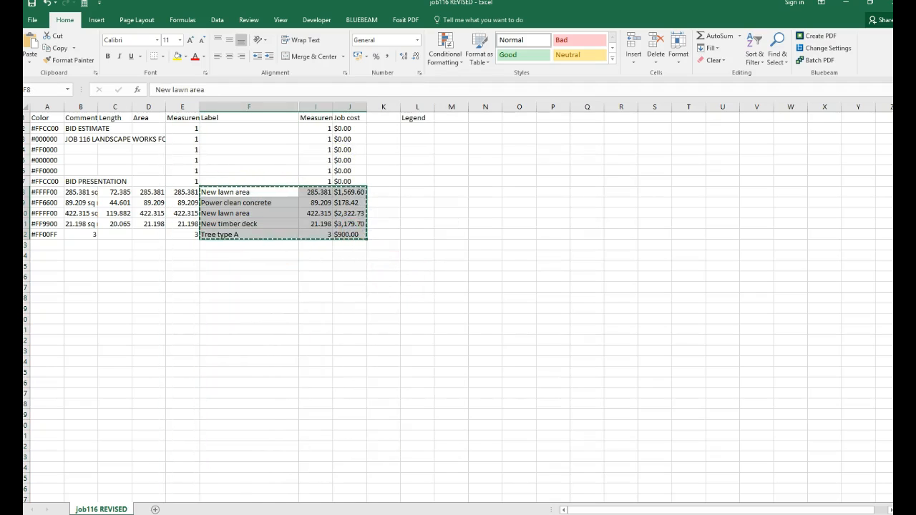
key(alt+Tab)
drag(549, 209, 368, 257)
right_click(434, 217)
click(466, 225)
drag(505, 270, 405, 298)
Extend the job title's first line to read "JOB 116 - REVSIED BID" and check the revised bid page.
click(357, 300)
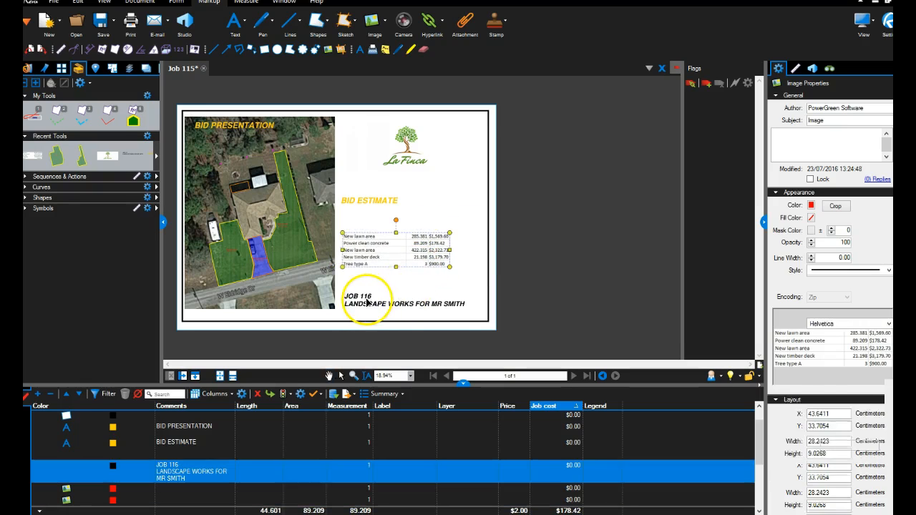
double_click(372, 298)
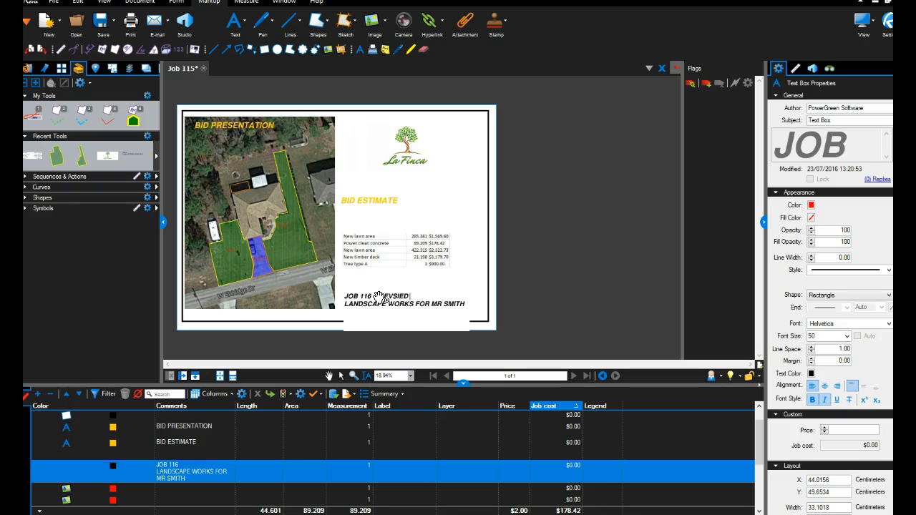
click(460, 180)
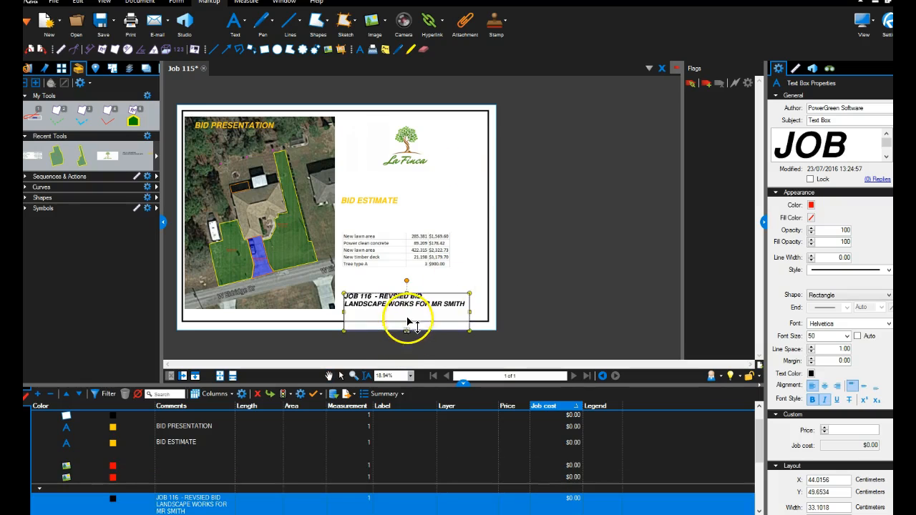
scroll(420, 317, down, 3)
scroll(409, 246, up, 2)
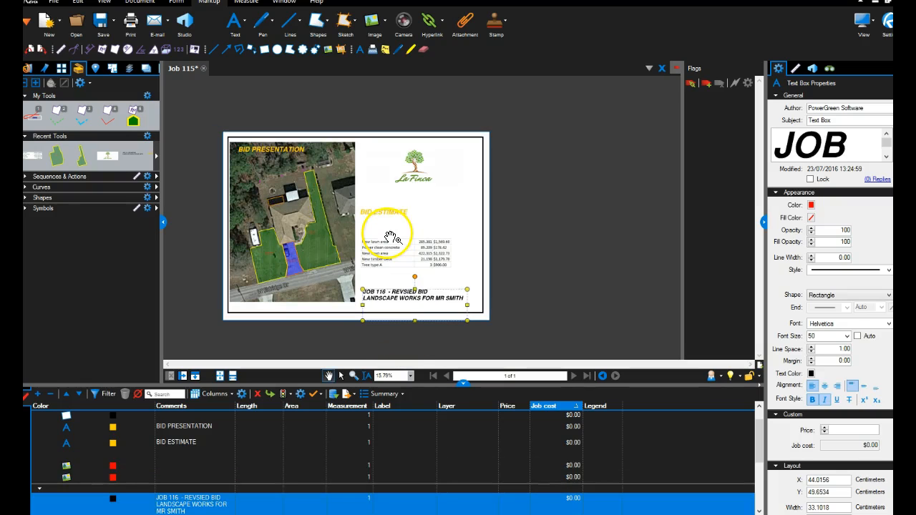
scroll(276, 205, up, 2)
drag(333, 205, 361, 208)
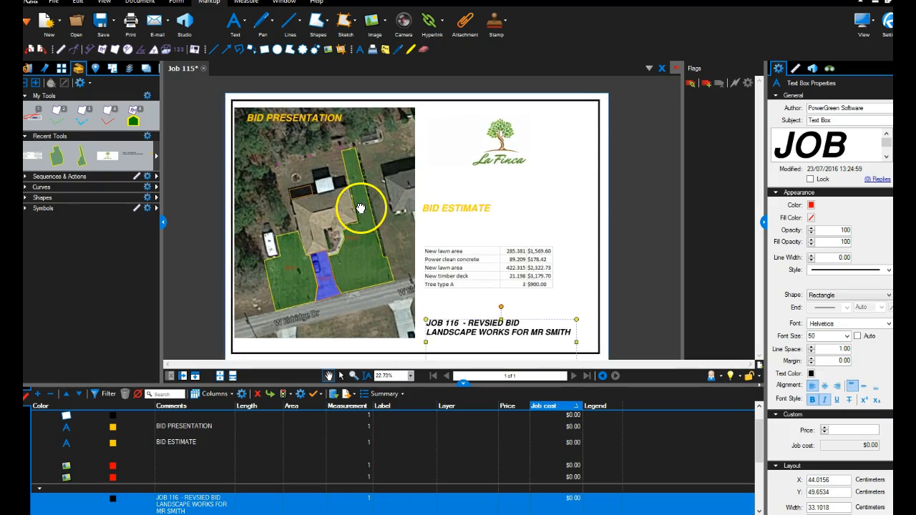
Widen the properties pane beside the bid page so that its custom price and job cost fields have more room.
scroll(362, 210, down, 1)
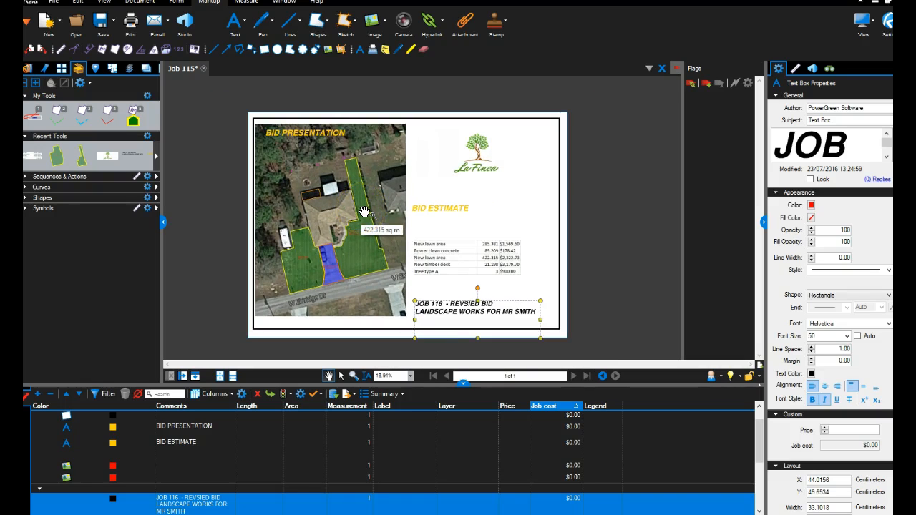
scroll(365, 212, down, 1)
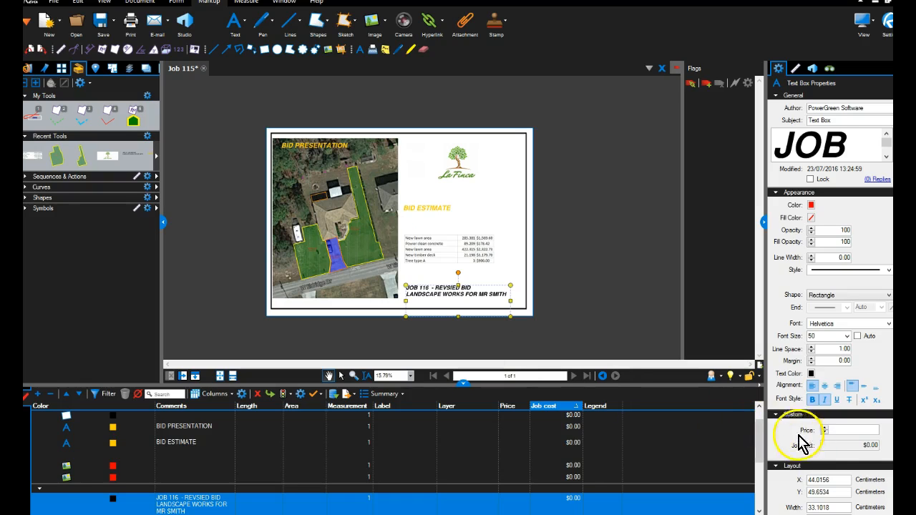
drag(764, 228, 737, 226)
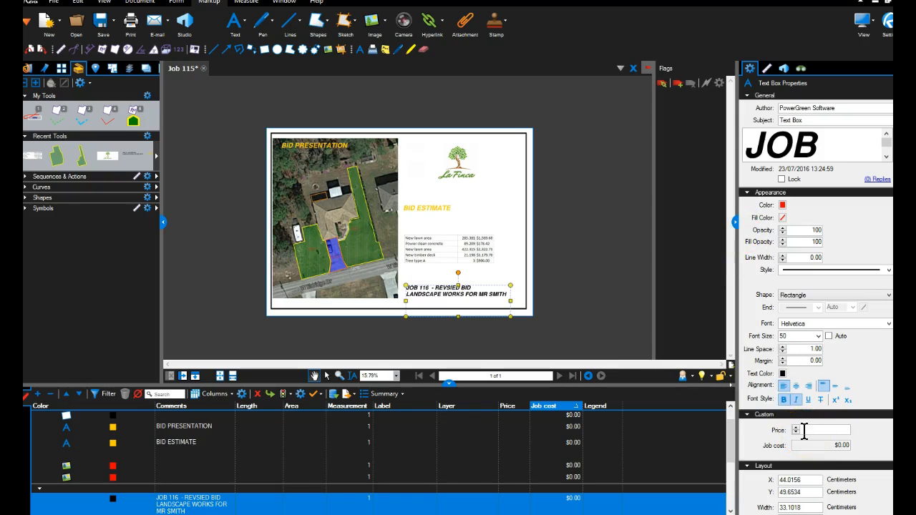
Switch to the job116 REVISED workbook in Excel to review the job rows and costs, and return to Bluebeam Revu.
mouse_move(250, 491)
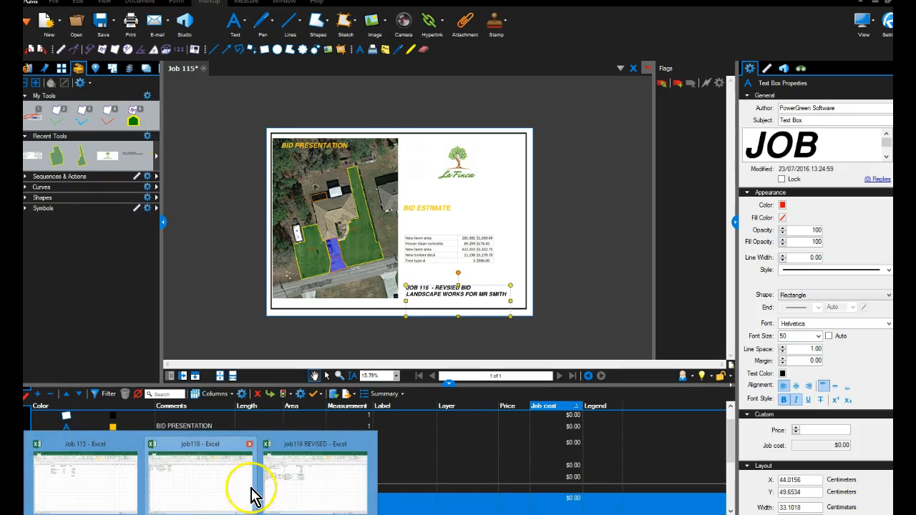
click(315, 487)
click(127, 308)
click(254, 310)
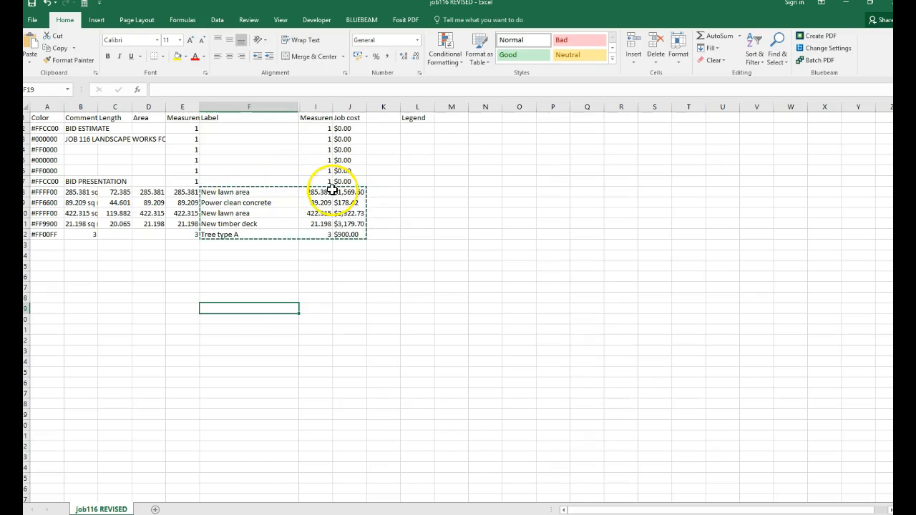
click(289, 514)
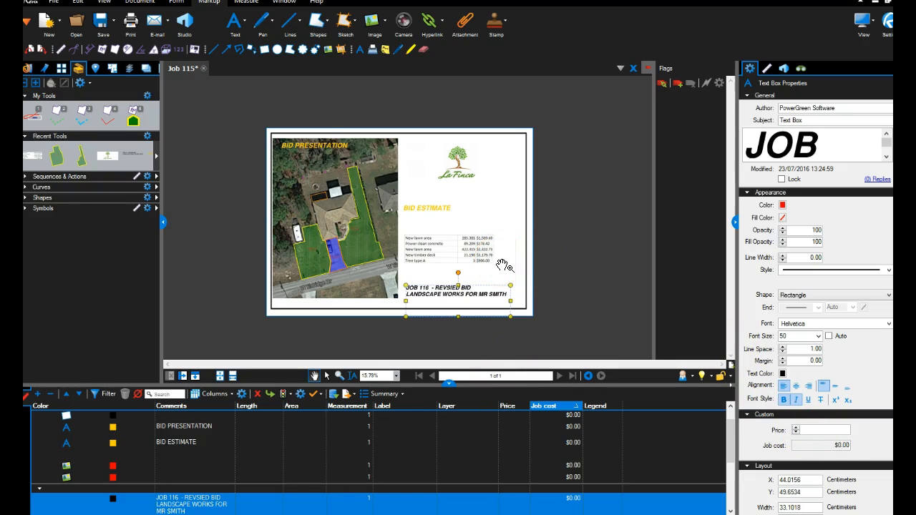
Set the price of the job title text box to 8.50 and deselect it.
text(8.50)
key(Return)
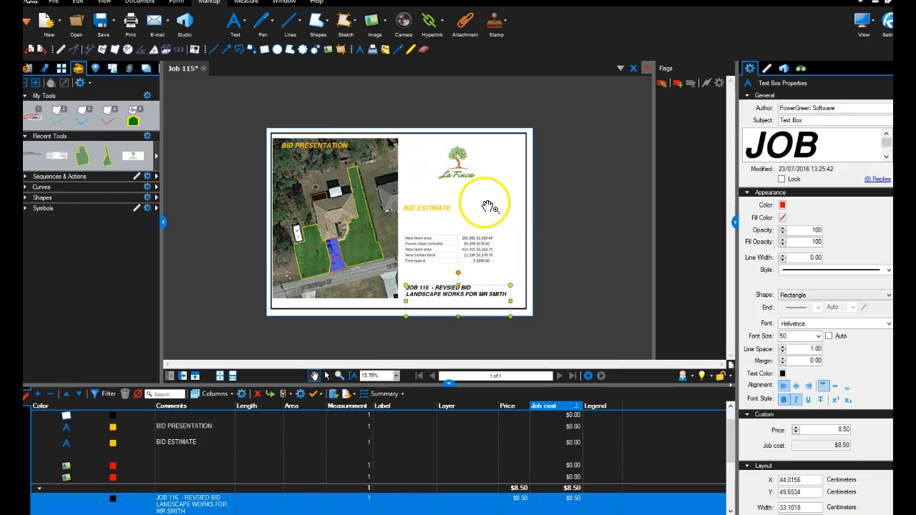
click(556, 204)
Examine the revised bid page, comparing the measured areas on the satellite image with the cost table and job title.
scroll(556, 205, down, 2)
drag(556, 204, 480, 234)
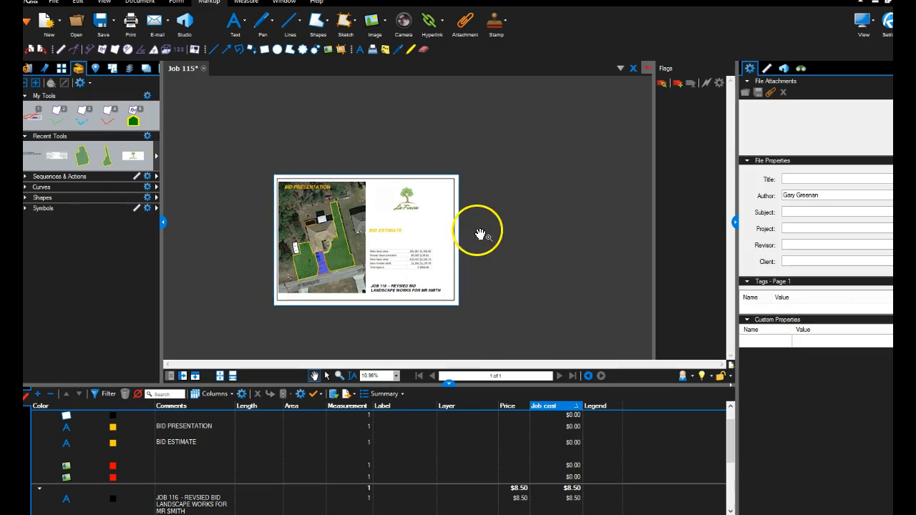
scroll(436, 236, up, 2)
scroll(435, 237, down, 1)
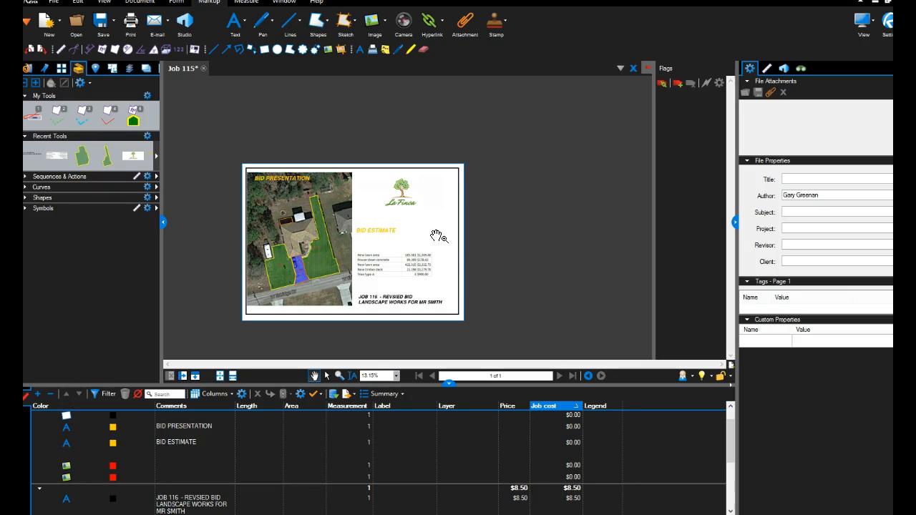
scroll(372, 255, up, 3)
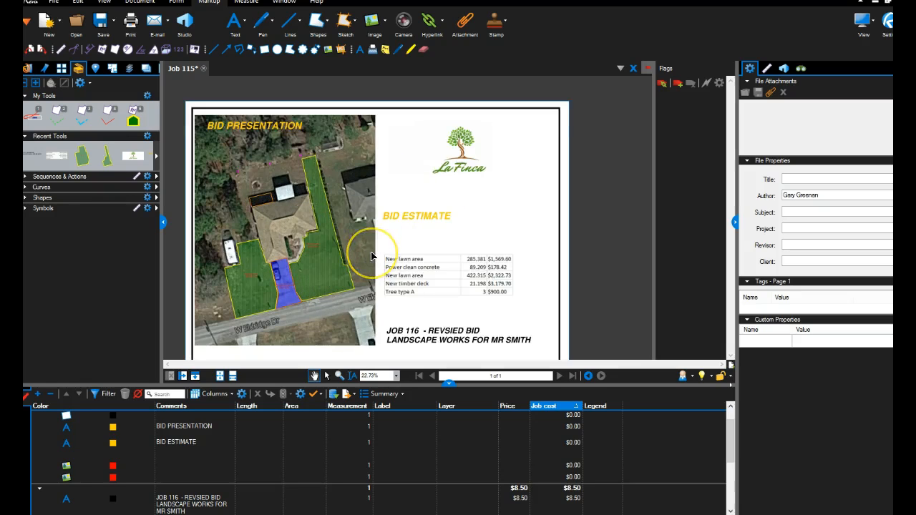
scroll(372, 256, down, 2)
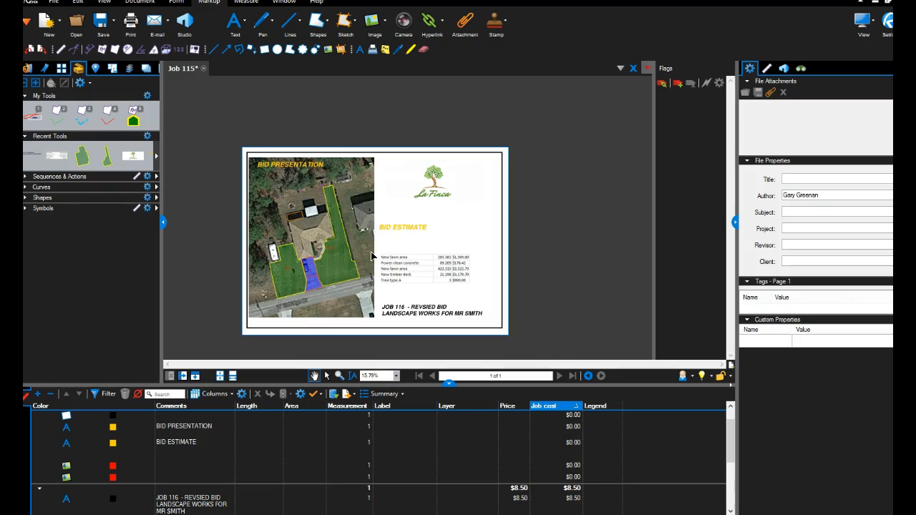
scroll(291, 277, up, 2)
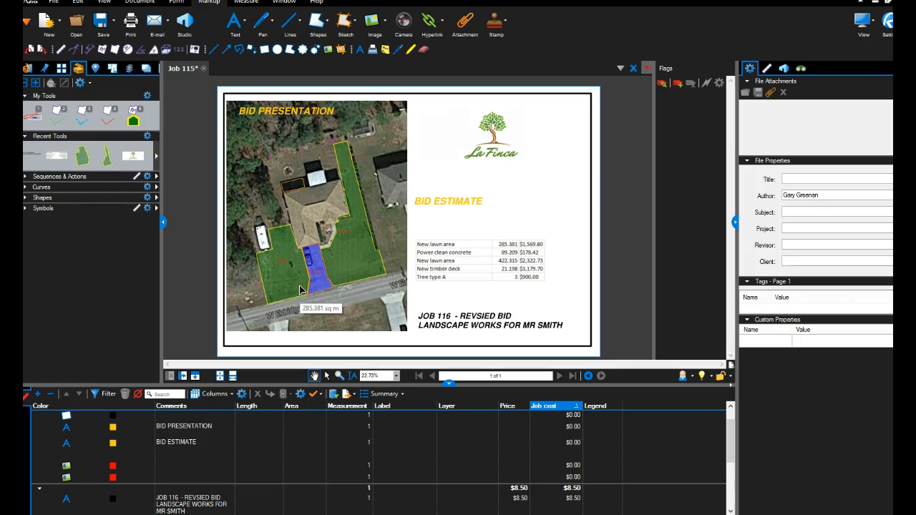
scroll(327, 290, up, 1)
scroll(324, 293, down, 1)
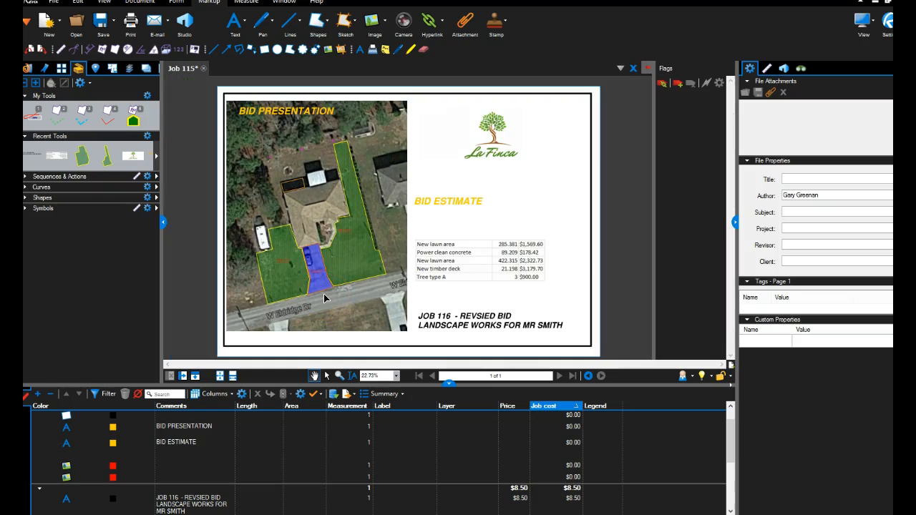
scroll(315, 298, up, 1)
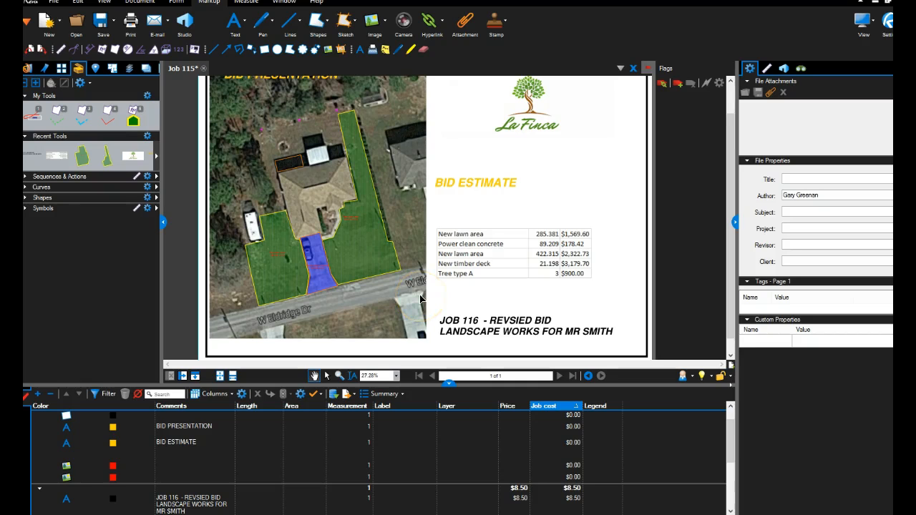
scroll(529, 268, down, 2)
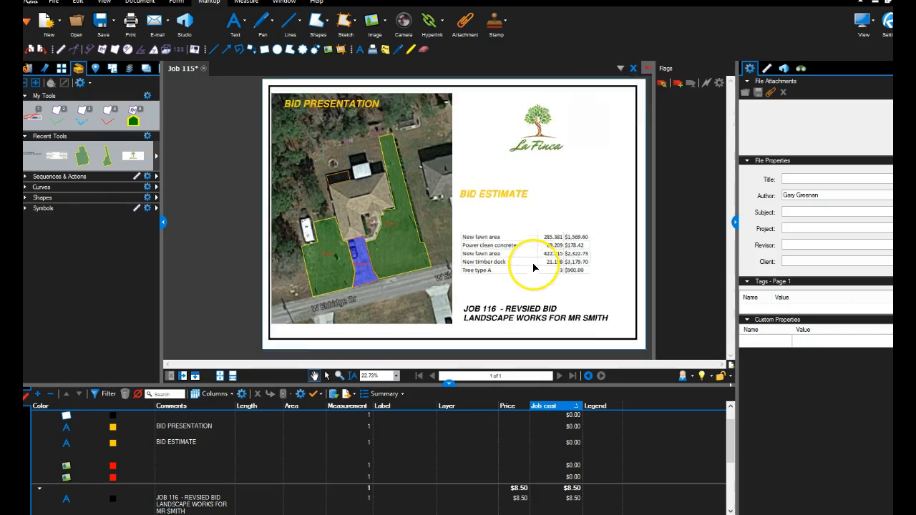
Correct the misspelled word in the job title so its first line reads "JOB 116 - REVISED BID".
scroll(524, 300, up, 6)
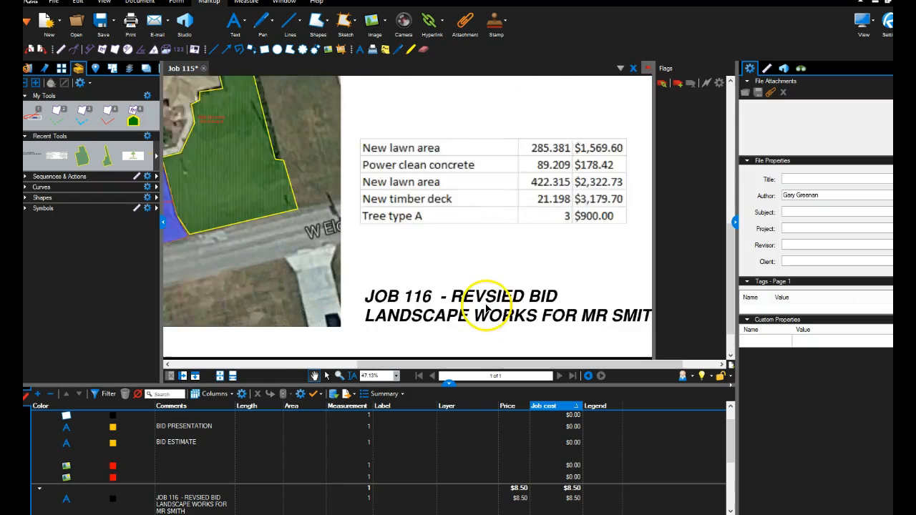
click(486, 304)
double_click(486, 304)
triple_click(487, 305)
click(486, 304)
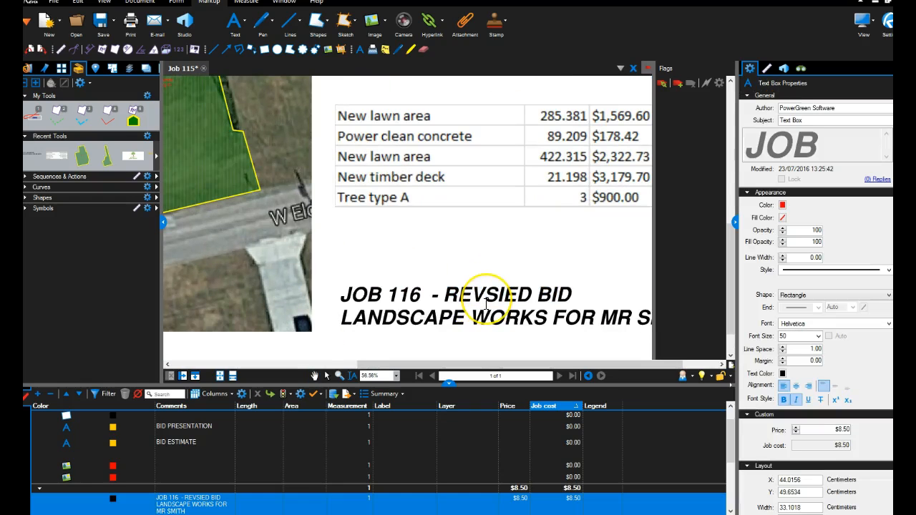
text(ISED)
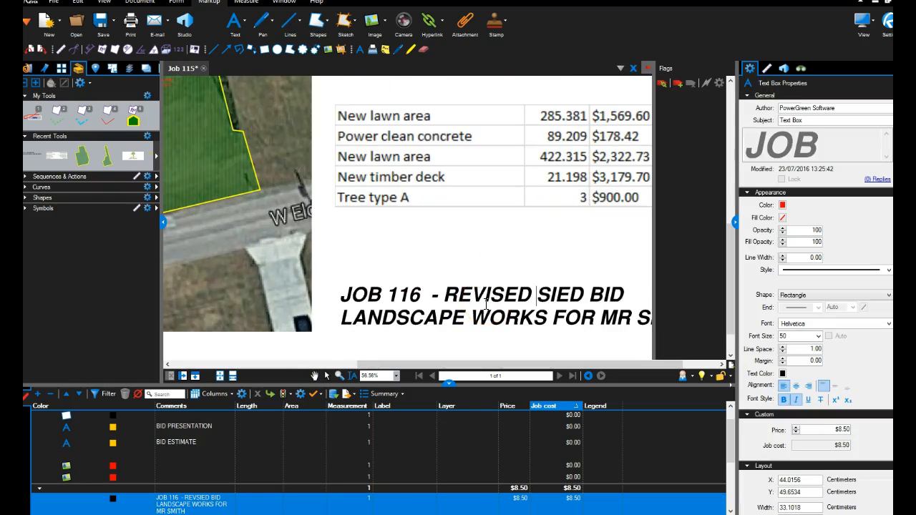
key(Delete)
key(Delete)
key(Delete)
key(Delete)
key(Delete)
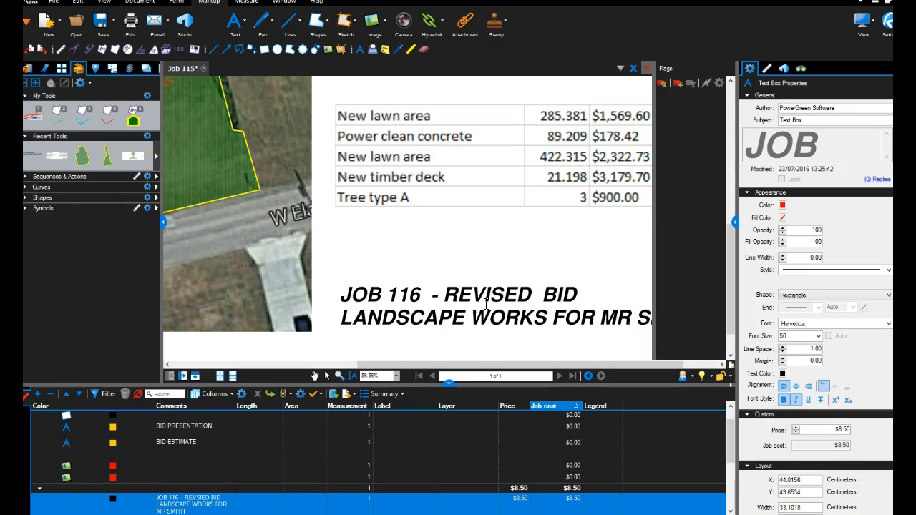
click(478, 261)
scroll(477, 262, down, 3)
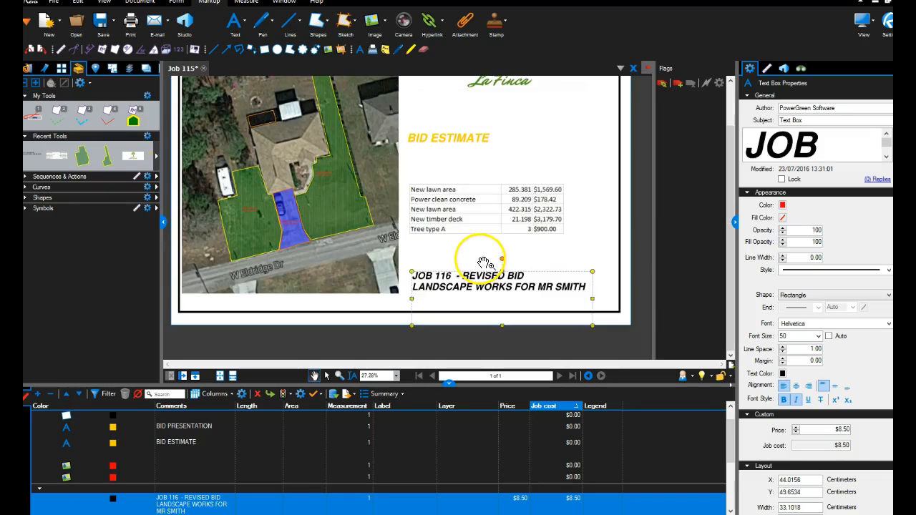
Move the BID ESTIMATE heading down, closer to the cost table, and deselect it.
scroll(470, 269, down, 1)
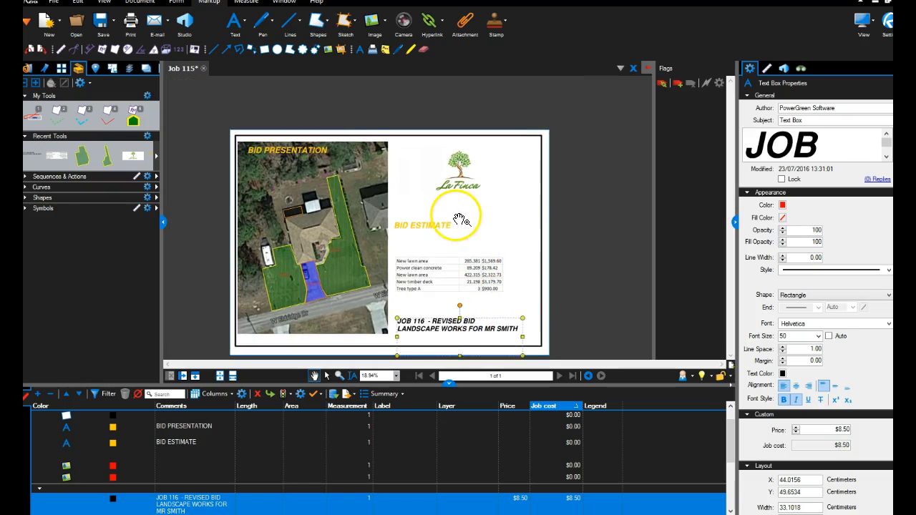
drag(417, 229, 444, 250)
click(455, 231)
scroll(443, 230, down, 2)
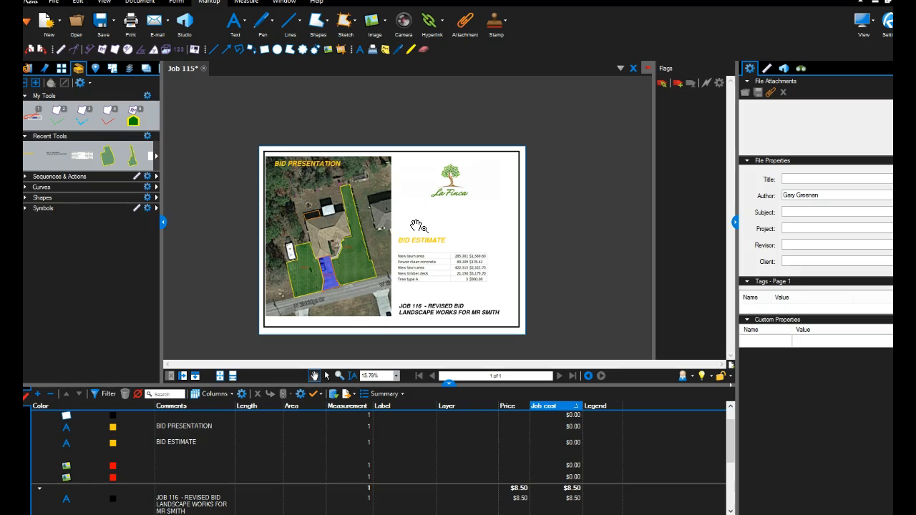
Increase the scale of the Tree type A count markers behind the house so that they show larger on the satellite image.
click(321, 268)
scroll(321, 268, up, 2)
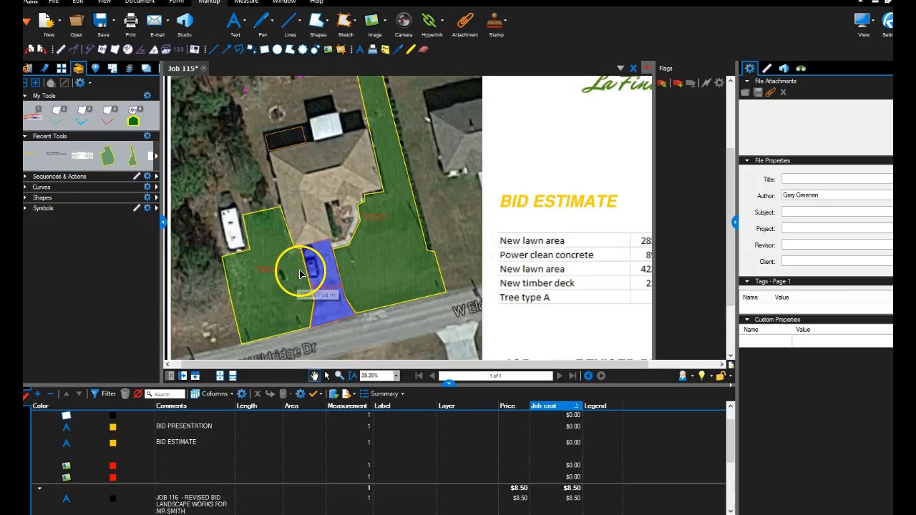
scroll(308, 243, up, 5)
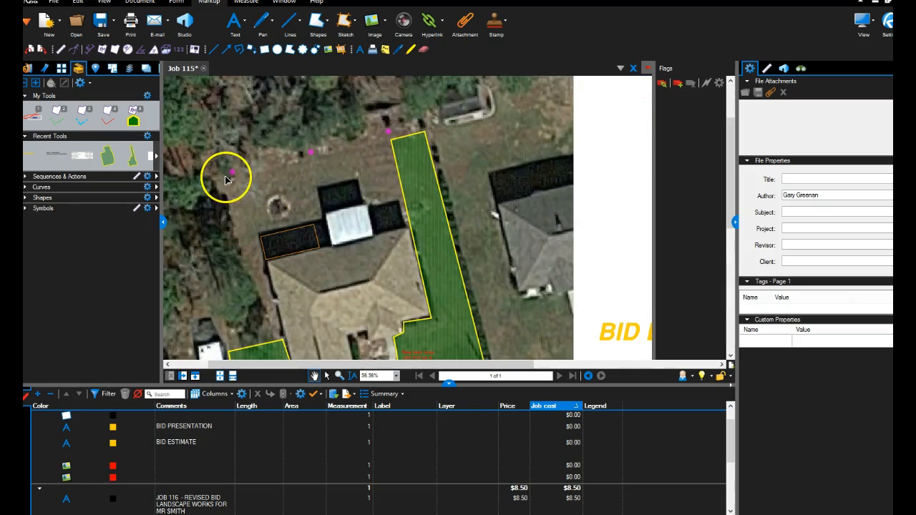
click(234, 175)
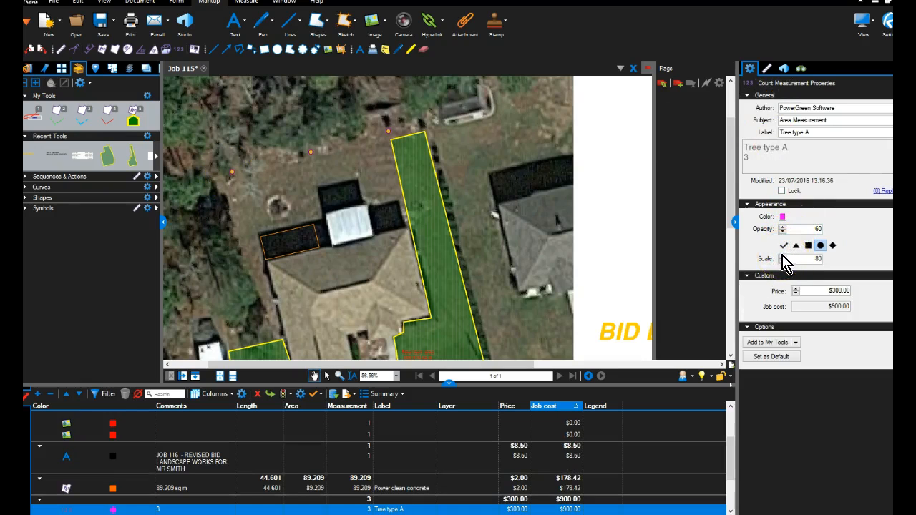
click(782, 256)
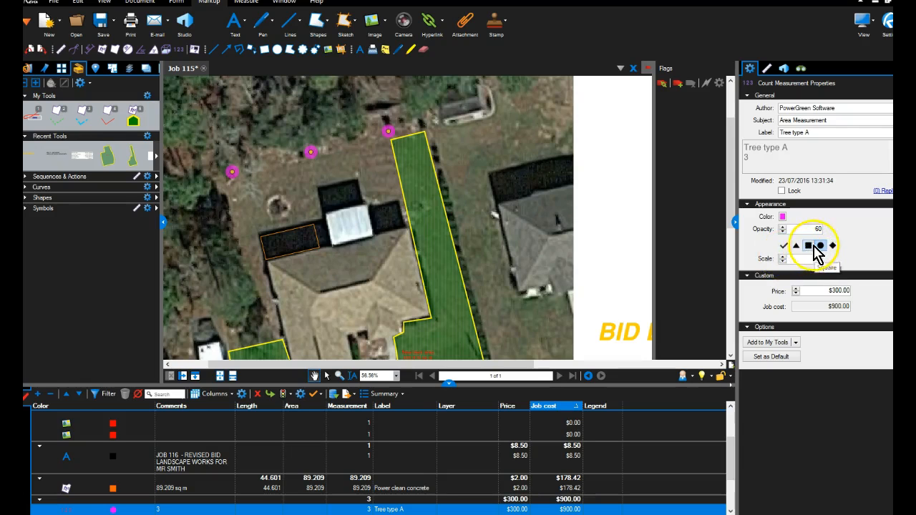
click(476, 179)
scroll(476, 180, down, 5)
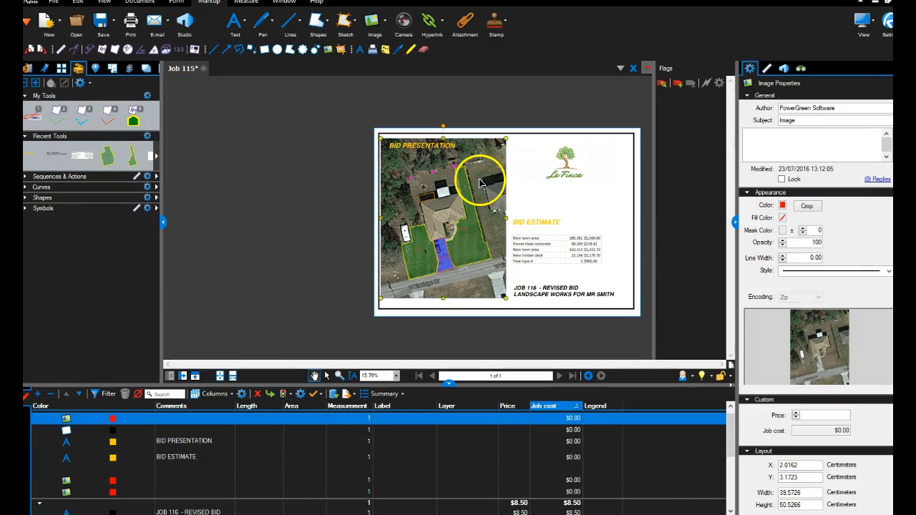
Adjust the outline of the larger new lawn area by moving a corner point beside the house, and check its effect on the bid page.
scroll(545, 176, up, 2)
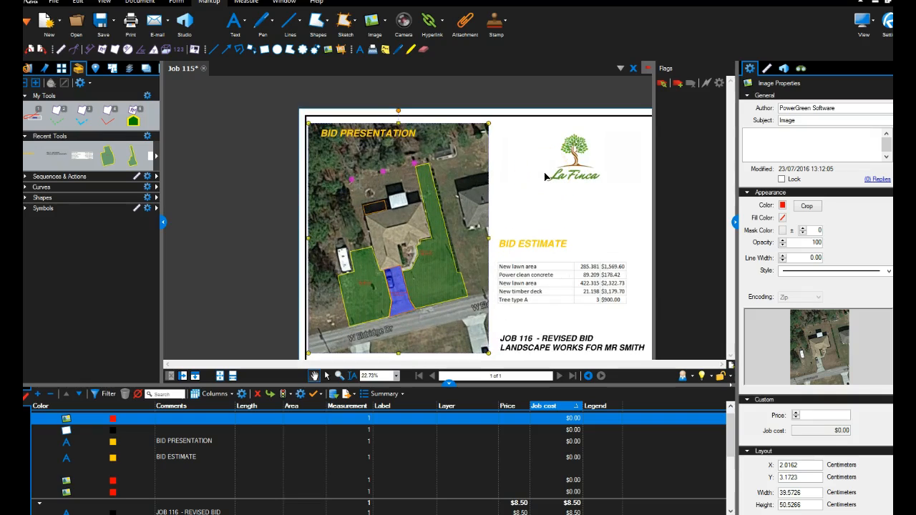
scroll(436, 190, up, 2)
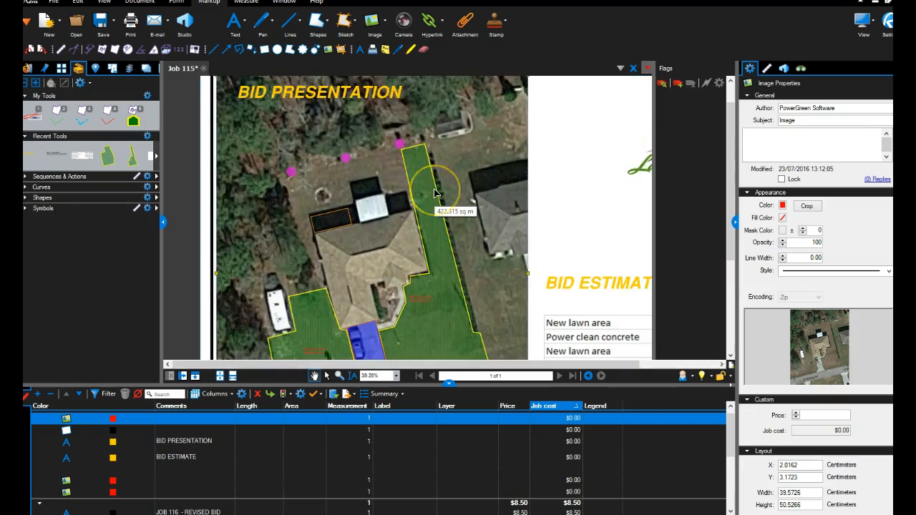
scroll(434, 191, down, 2)
scroll(429, 243, up, 4)
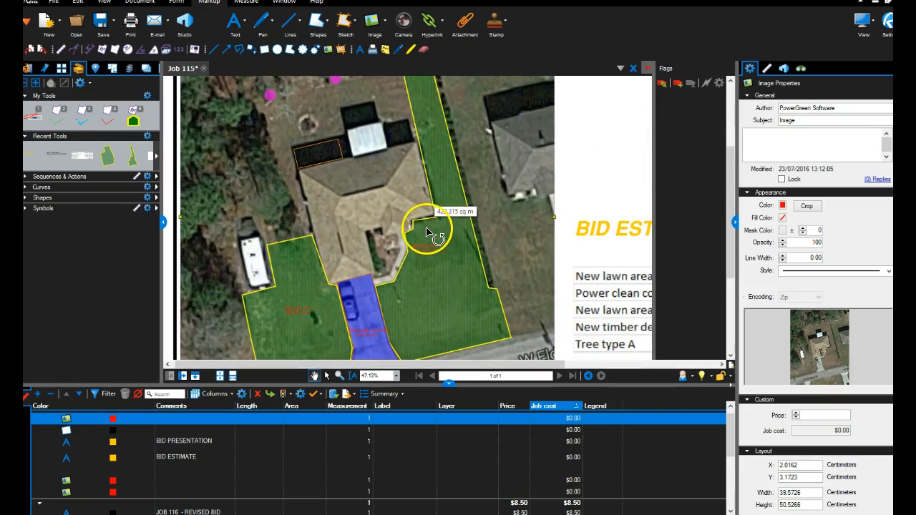
click(423, 229)
drag(419, 229, 415, 225)
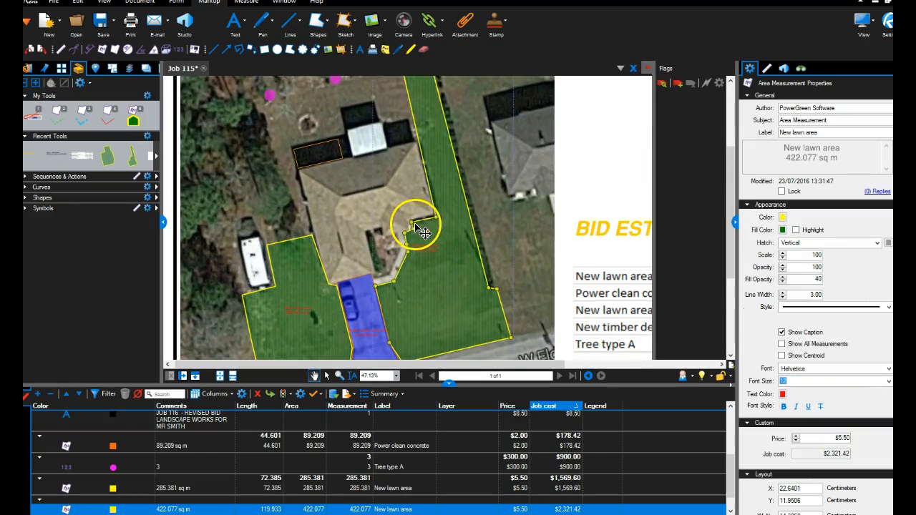
scroll(462, 220, down, 4)
scroll(559, 248, up, 1)
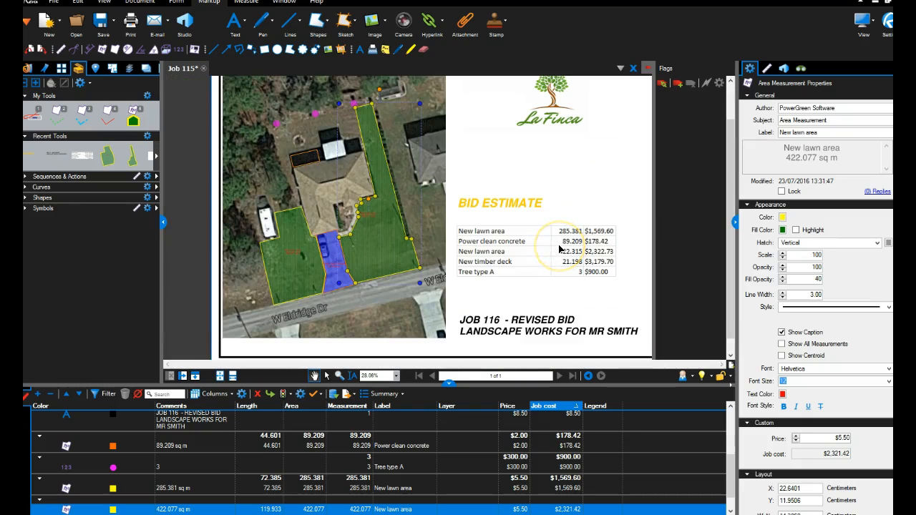
scroll(560, 248, down, 2)
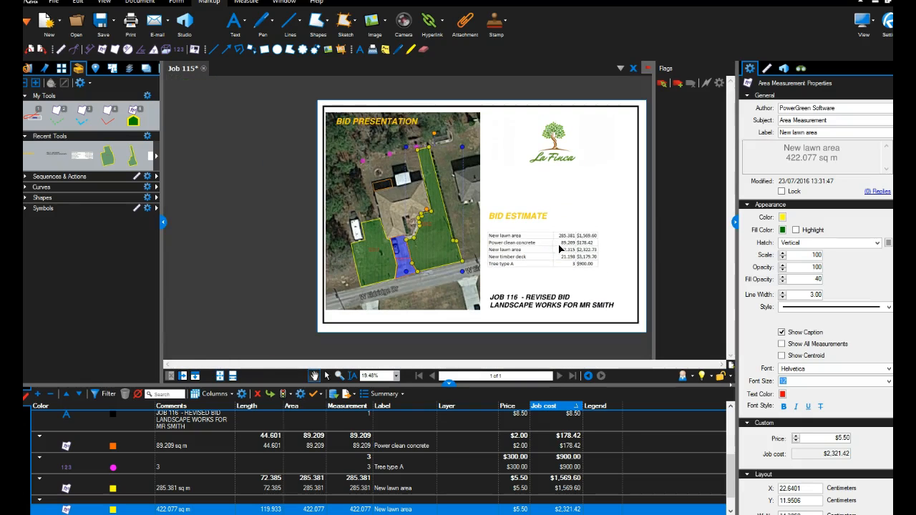
scroll(565, 247, up, 2)
scroll(566, 246, down, 2)
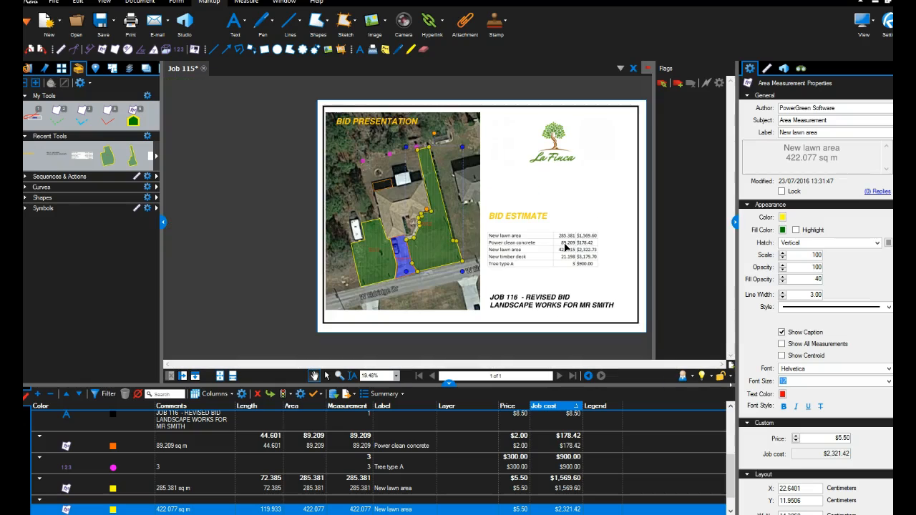